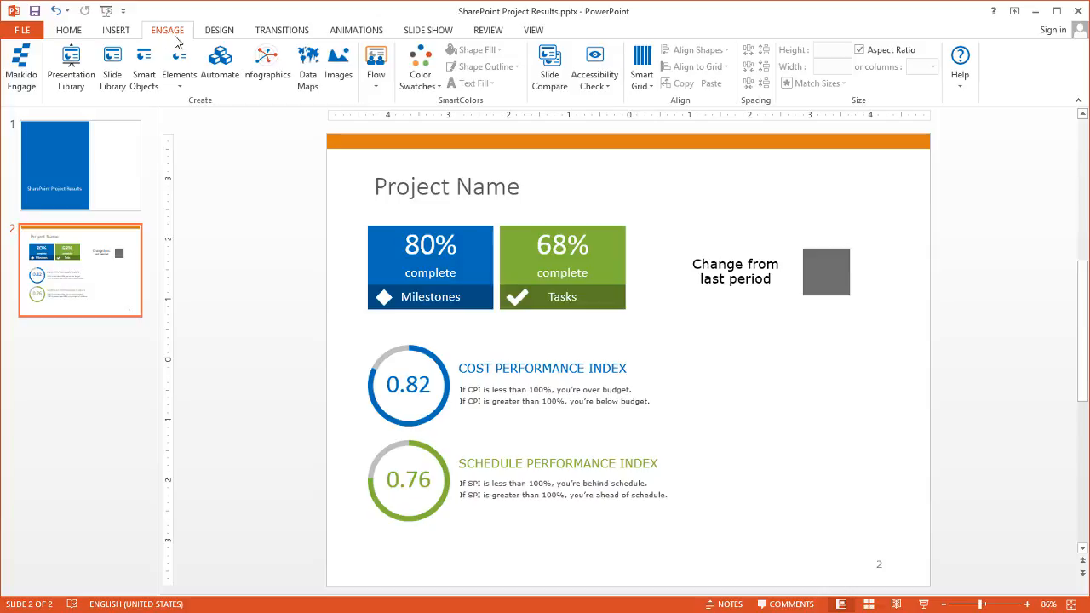
Look through the Engage automations list, then inspect the title, progress blocks and index circles on the slide
{"action": "left_click", "coordinate": [226, 69]}
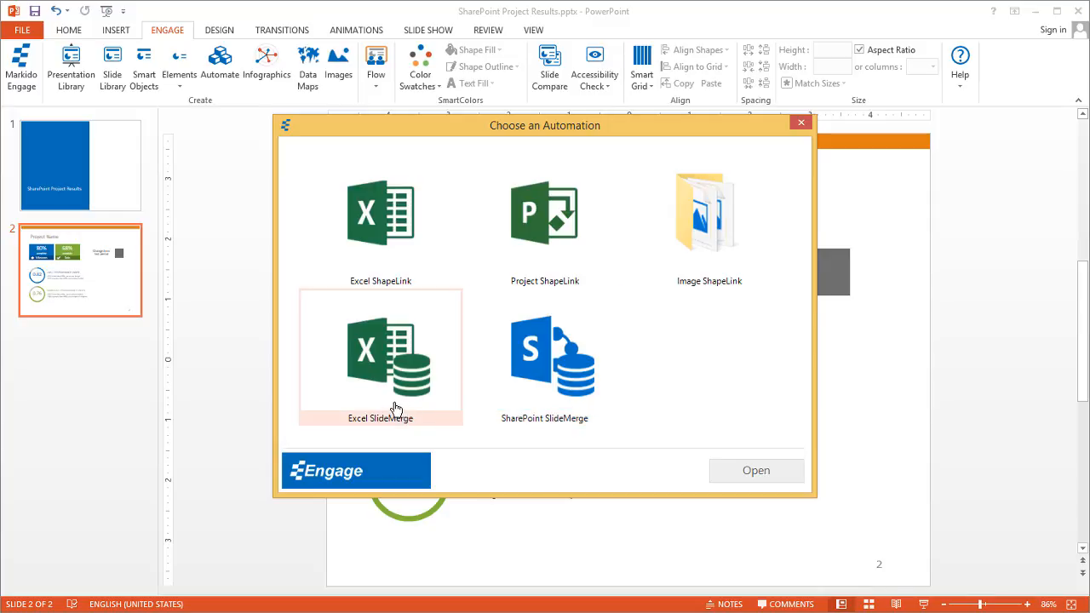
{"action": "left_click", "coordinate": [801, 125]}
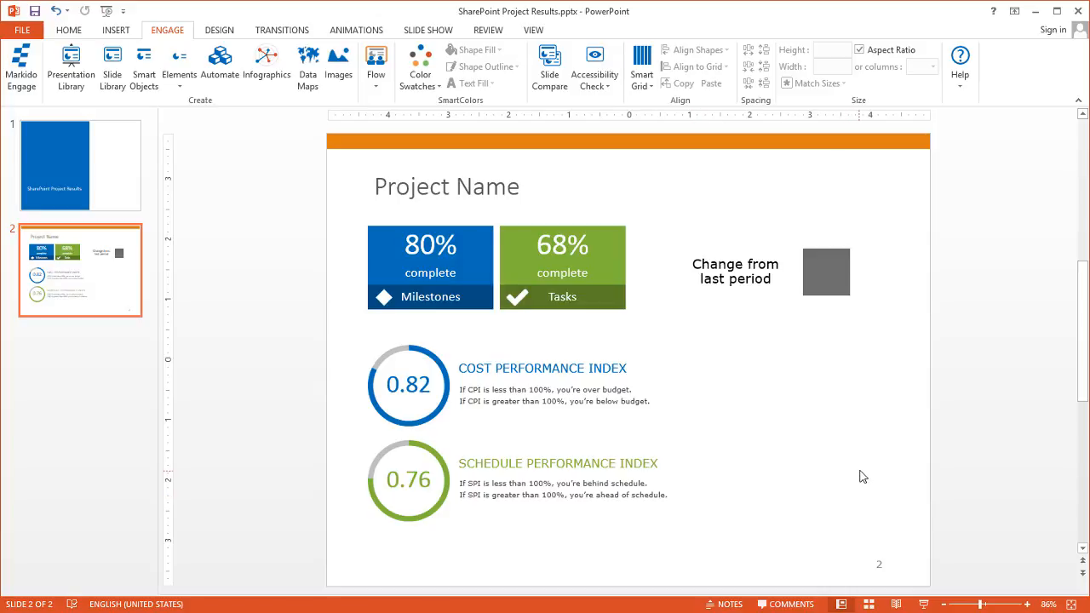
{"action": "left_click", "coordinate": [441, 188]}
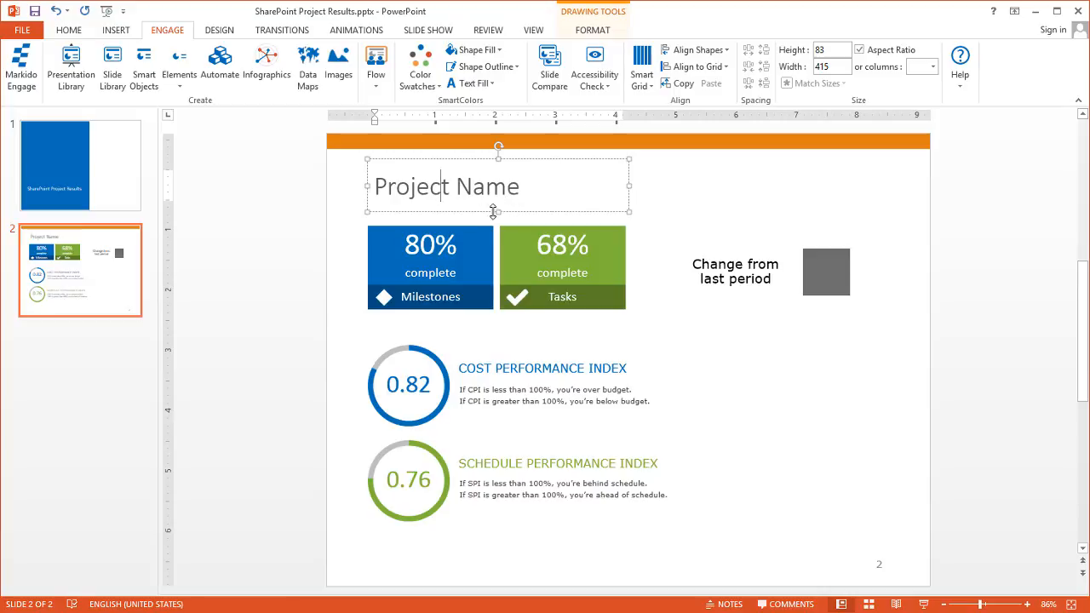
{"action": "left_click", "coordinate": [436, 244]}
{"action": "left_click", "coordinate": [546, 246]}
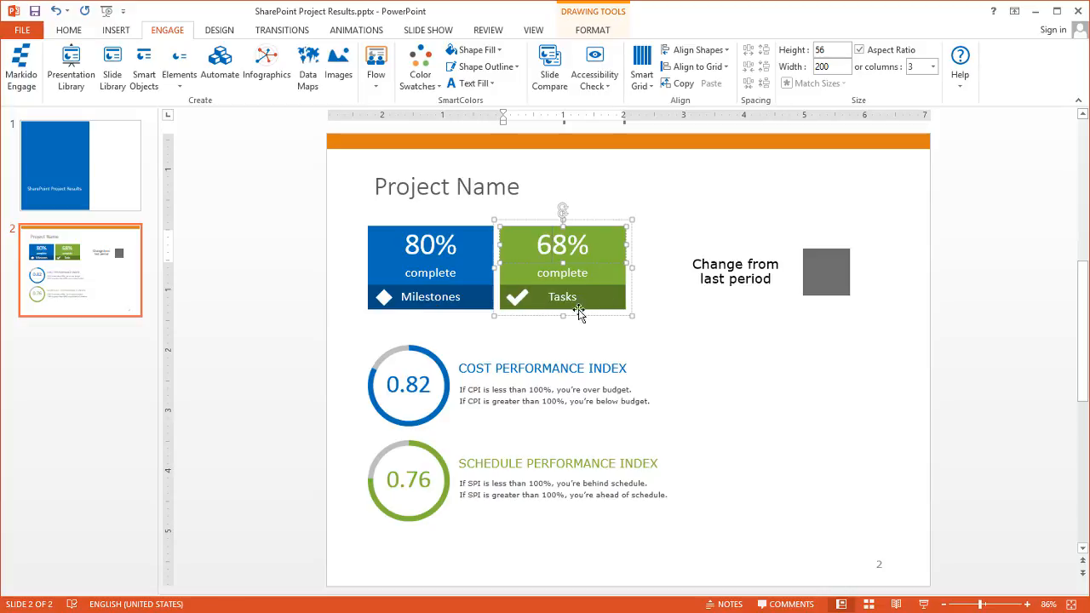
{"action": "left_click", "coordinate": [817, 267]}
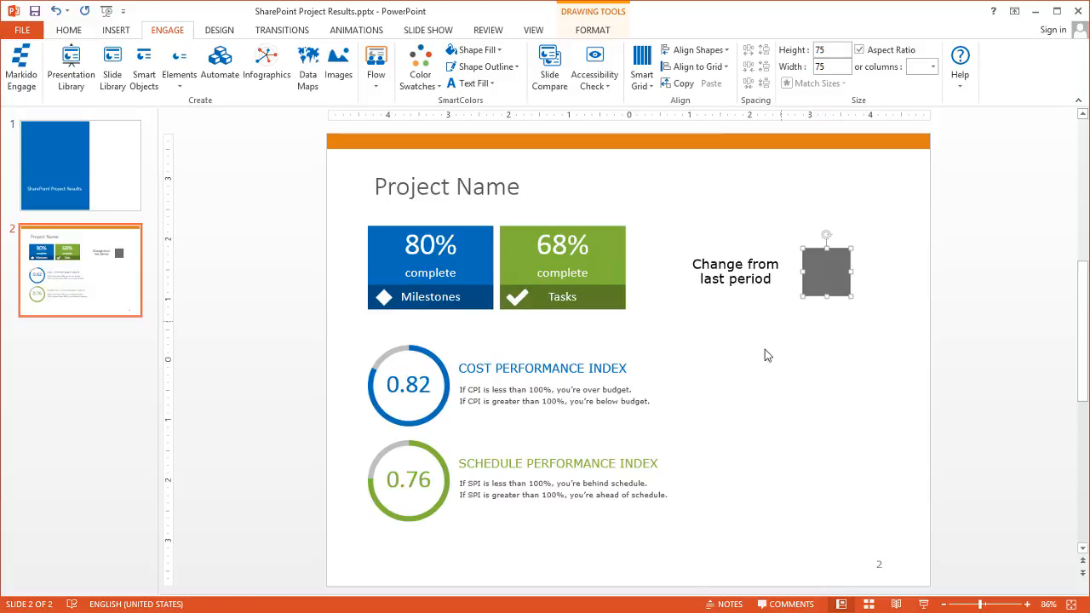
{"action": "left_click", "coordinate": [435, 398]}
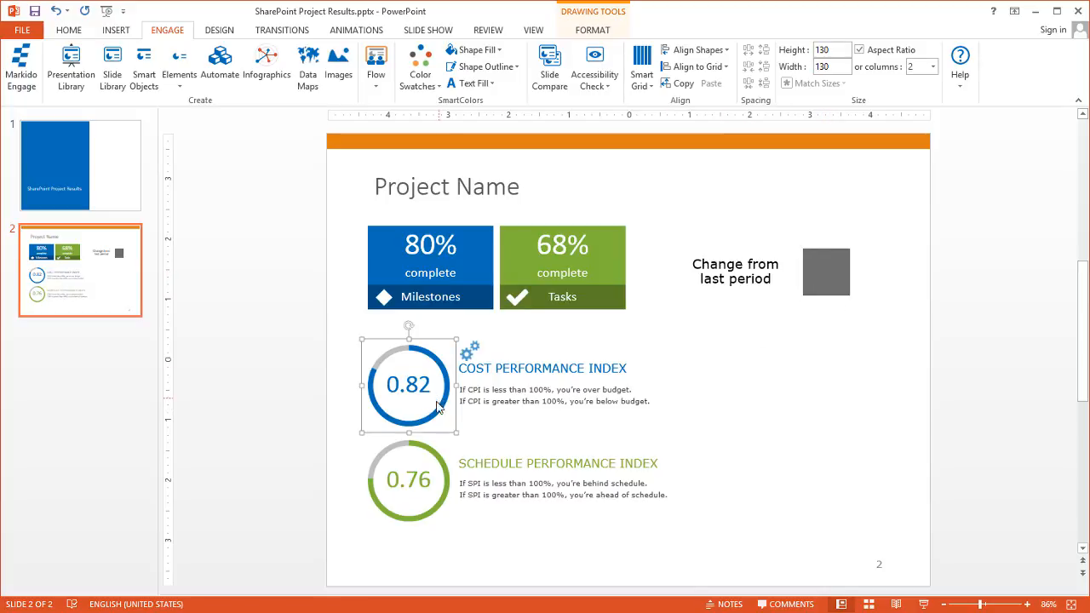
{"action": "left_click", "coordinate": [439, 460]}
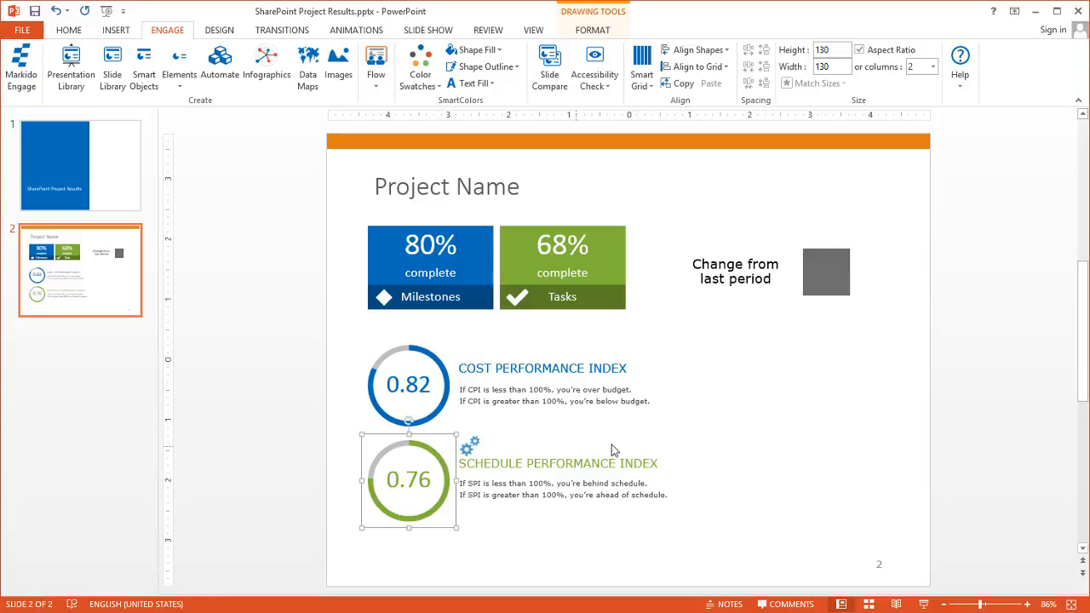
{"action": "left_click", "coordinate": [753, 417]}
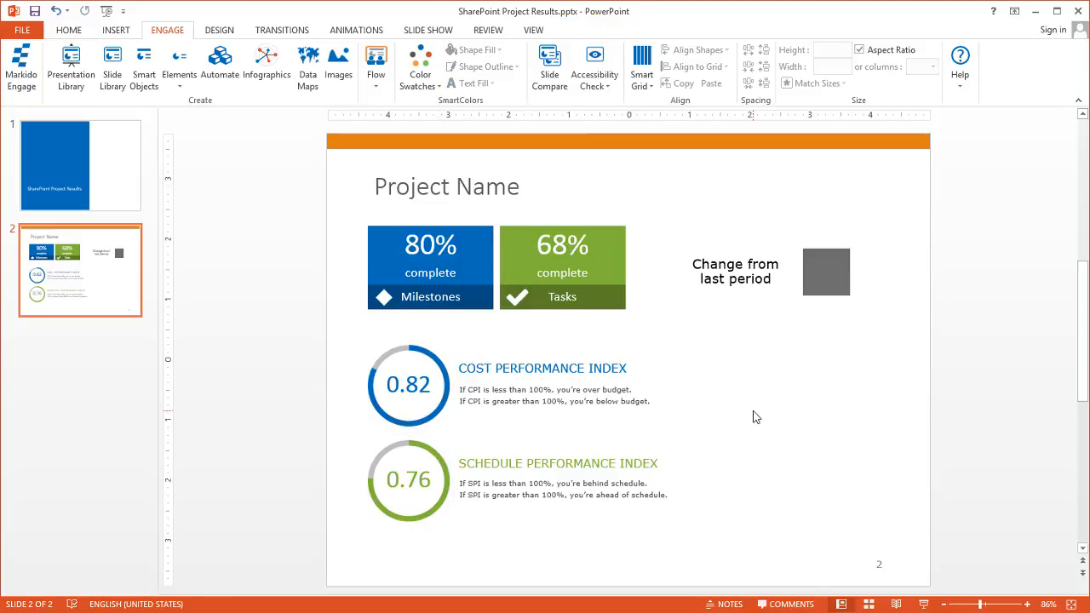
Draw a rectangle at lower right beside the 0.82 and 0.76 circles and nudge it into place
{"action": "left_click", "coordinate": [69, 30]}
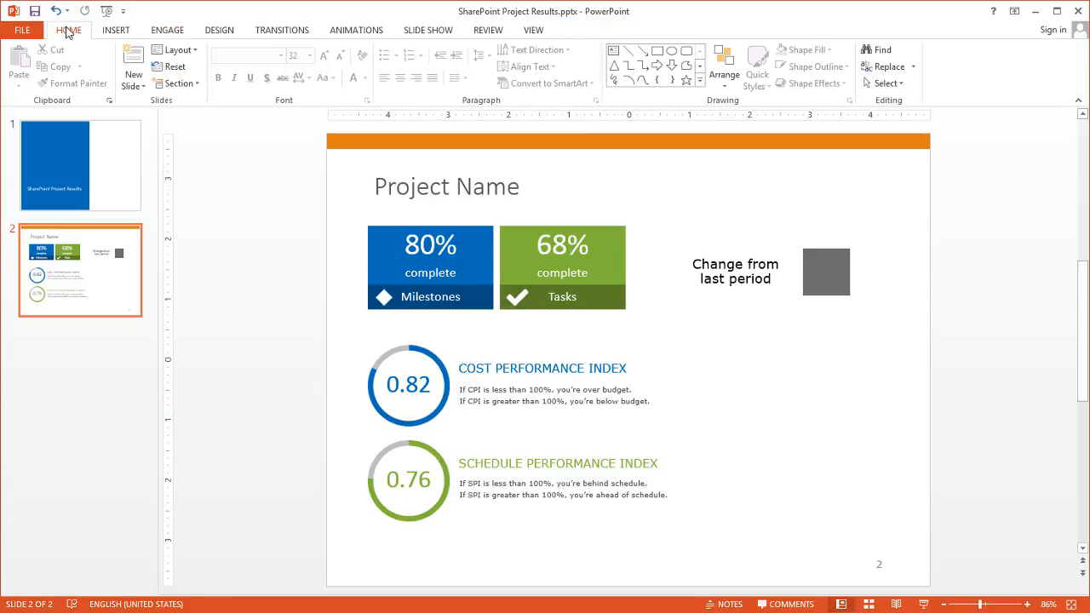
{"action": "left_click", "coordinate": [657, 53]}
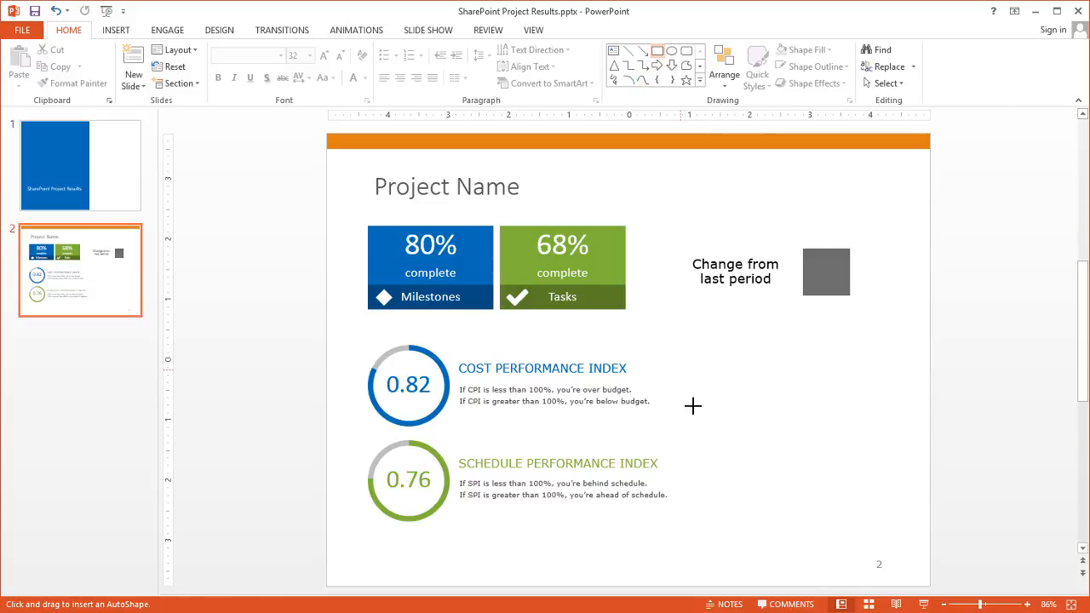
{"action": "left_click_drag", "start_coordinate": [675, 369], "coordinate": [900, 512]}
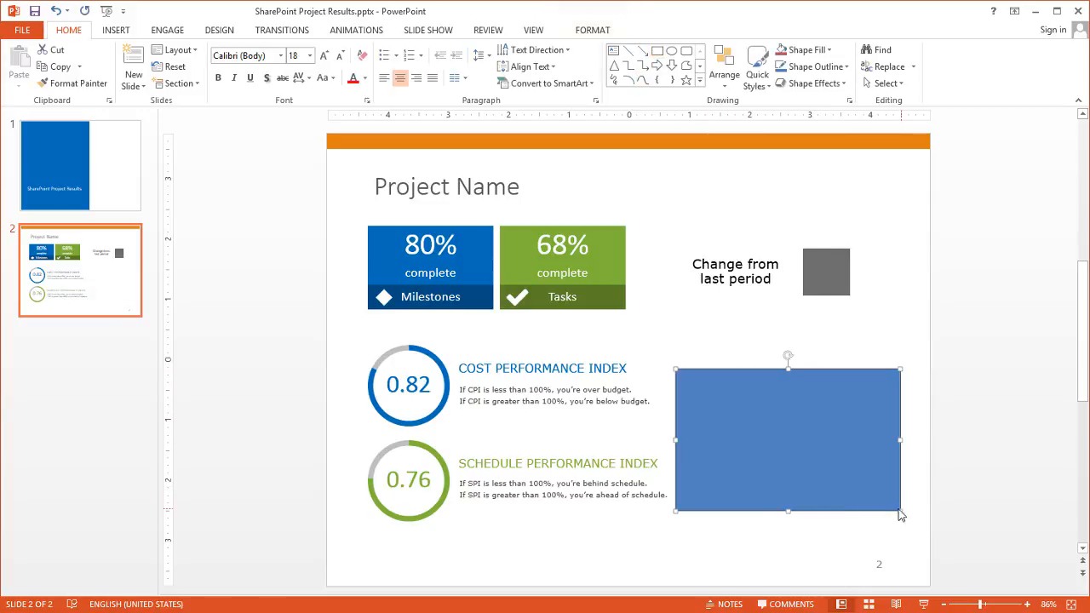
{"action": "left_click_drag", "start_coordinate": [749, 475], "coordinate": [752, 466]}
{"action": "left_click", "coordinate": [729, 525]}
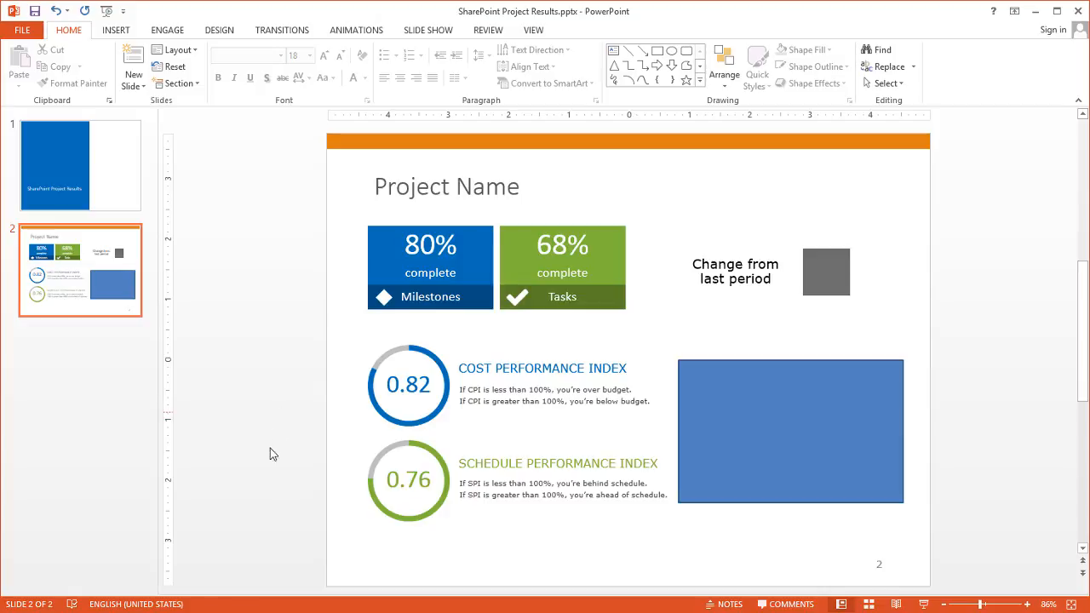
{"action": "key", "text": "alt+Tab"}
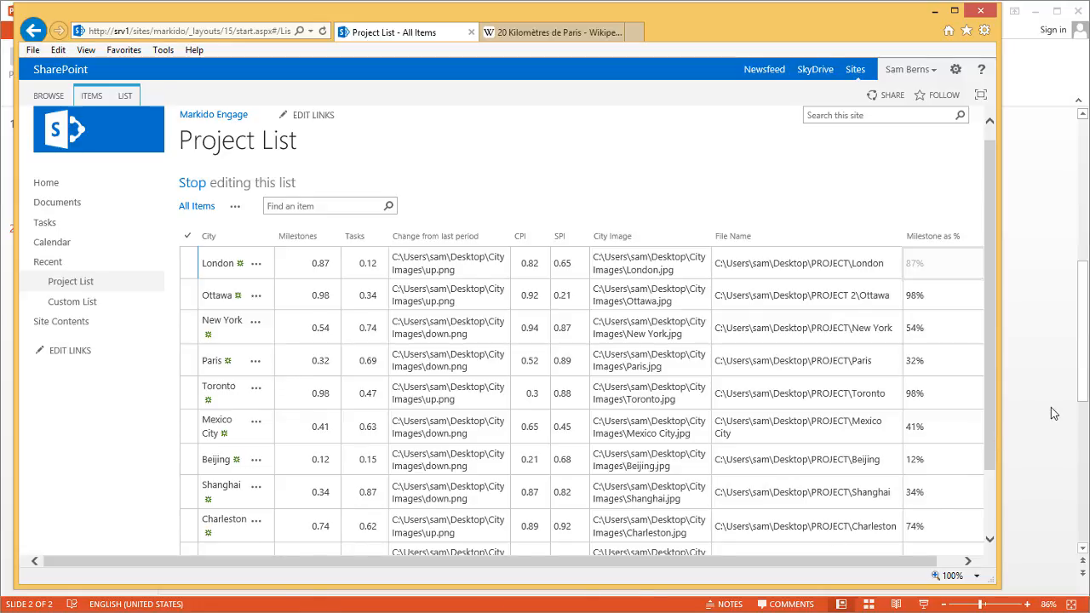
{"action": "left_click", "coordinate": [1032, 173]}
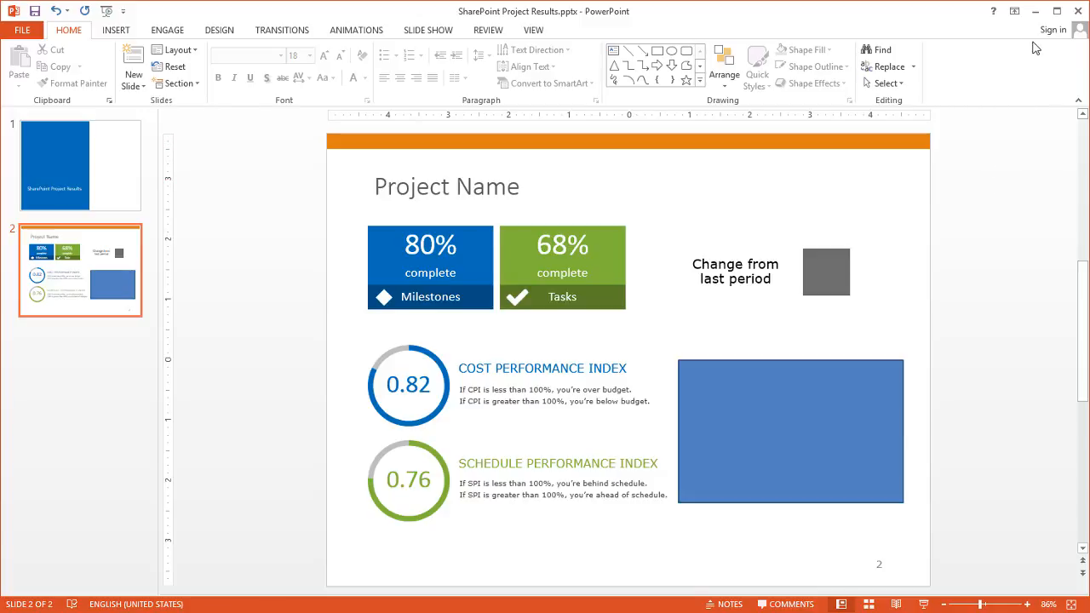
{"action": "left_click", "coordinate": [1037, 12]}
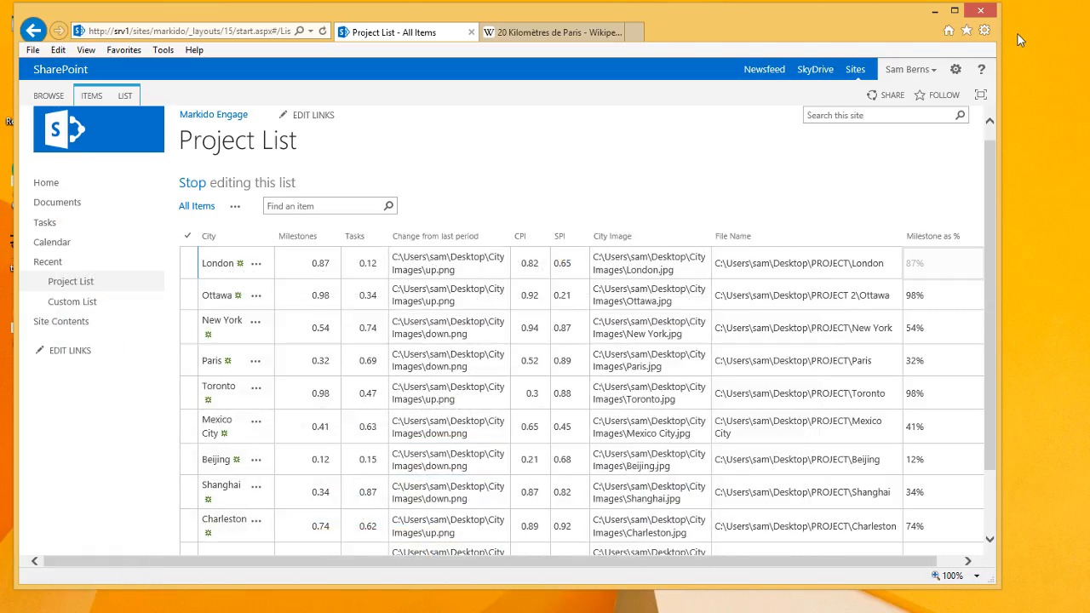
{"action": "left_click", "coordinate": [942, 12]}
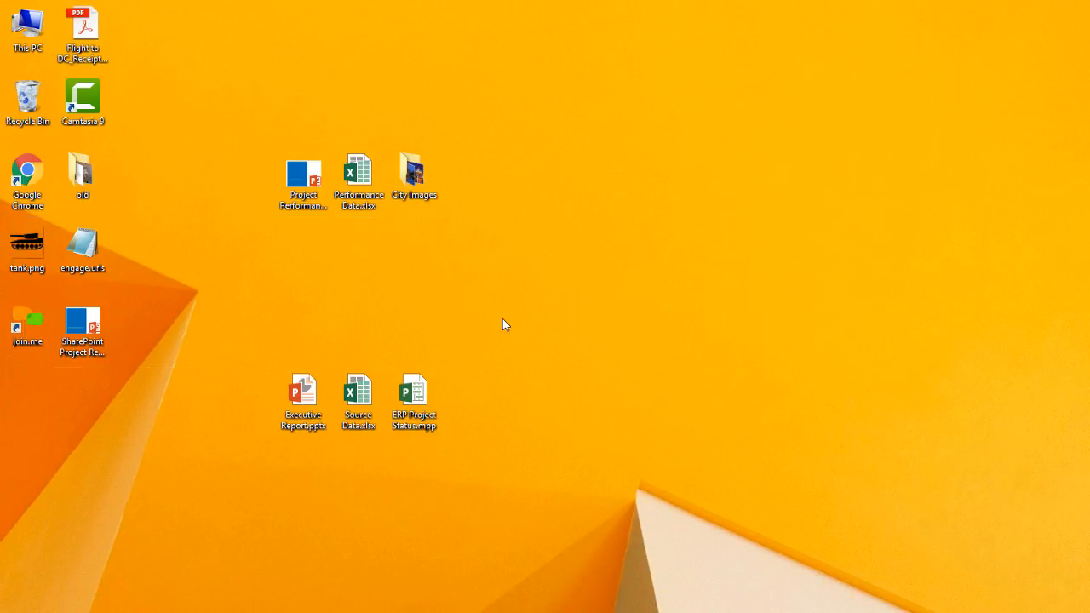
{"action": "double_click", "coordinate": [414, 187]}
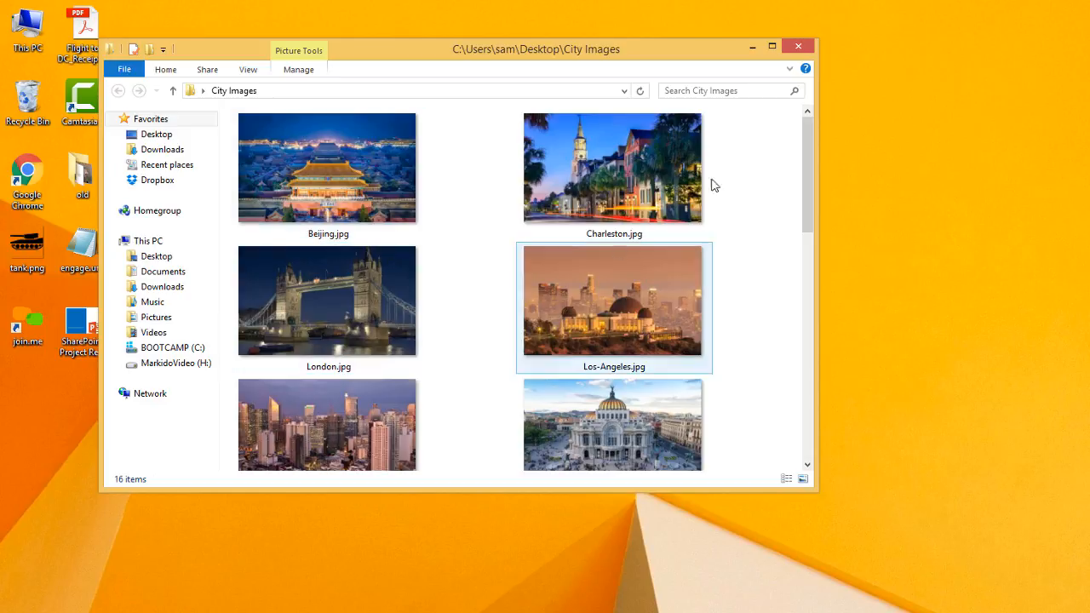
{"action": "left_click_drag", "start_coordinate": [801, 180], "coordinate": [806, 326]}
{"action": "left_click", "coordinate": [619, 264]}
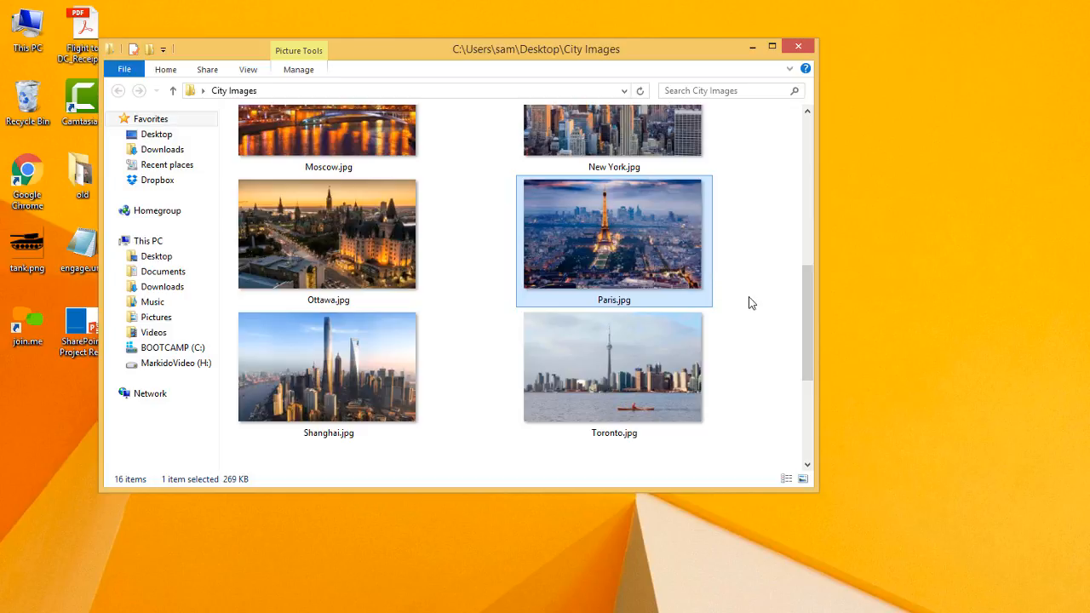
{"action": "left_click_drag", "start_coordinate": [803, 294], "coordinate": [809, 432]}
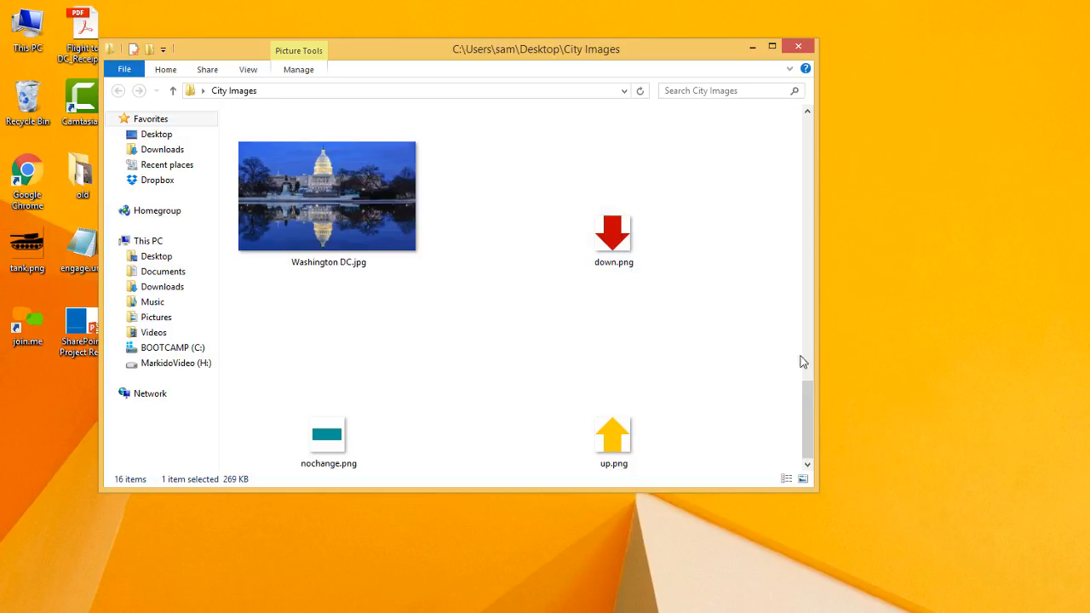
{"action": "left_click_drag", "start_coordinate": [809, 398], "coordinate": [819, 128]}
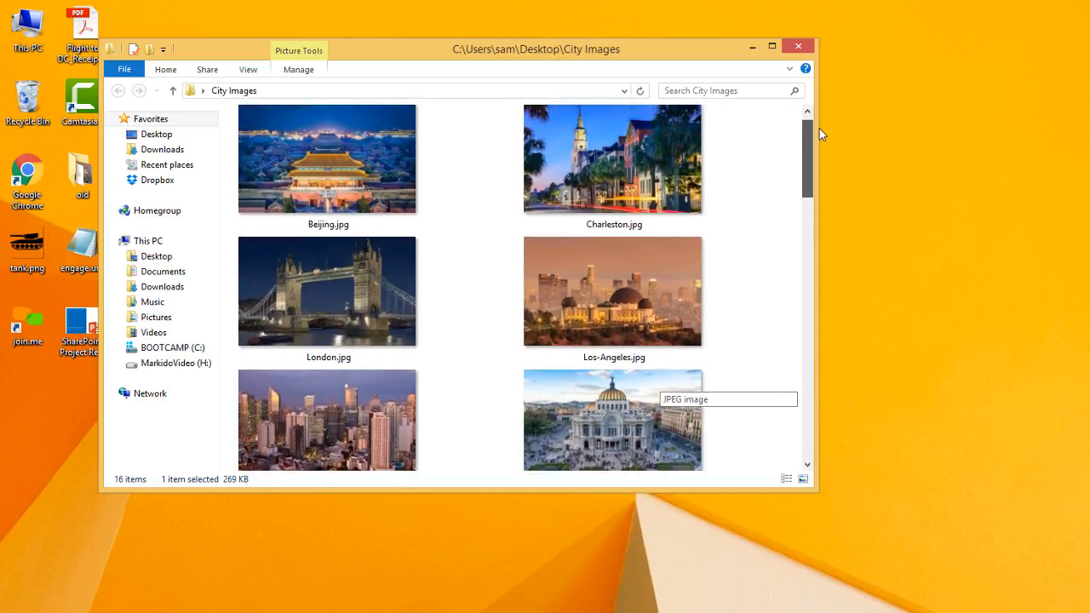
{"action": "left_click", "coordinate": [798, 48]}
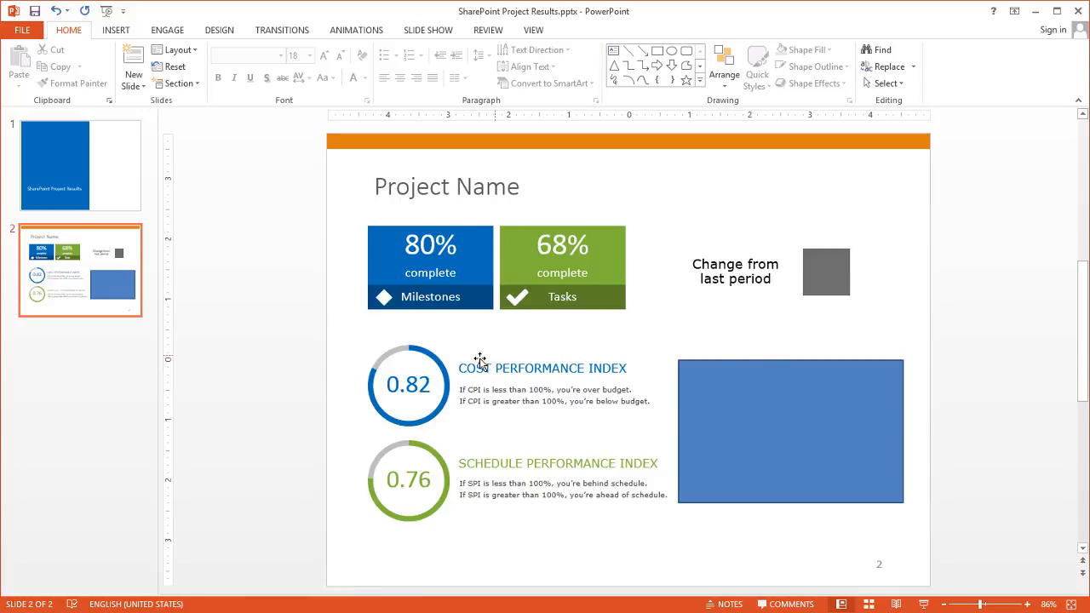
Start a SharePoint SlideMerge automation from Engage and begin a new data link
{"action": "left_click", "coordinate": [168, 31]}
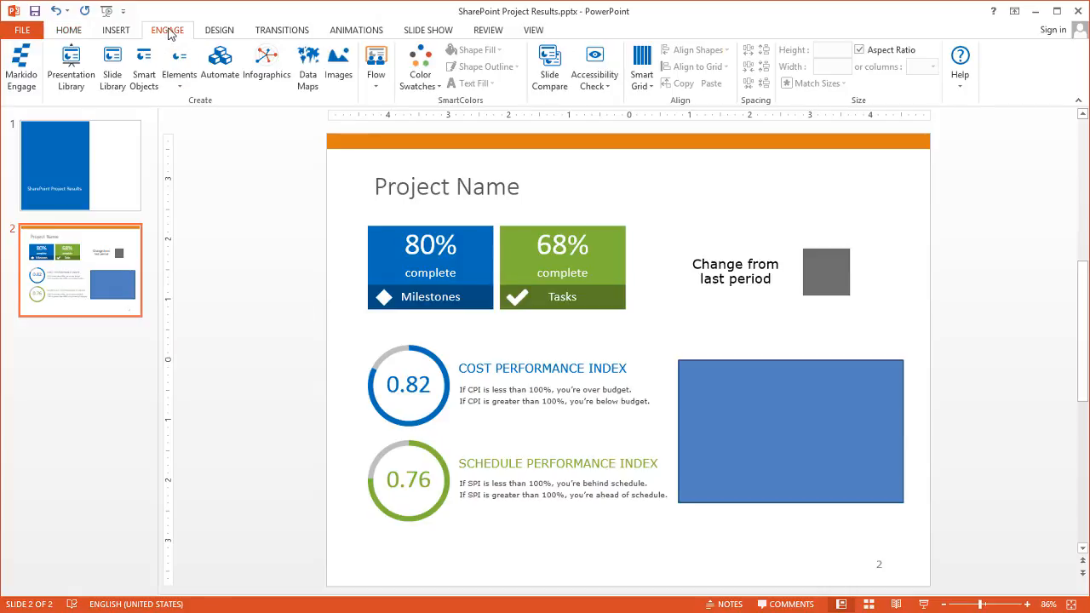
{"action": "left_click", "coordinate": [227, 66]}
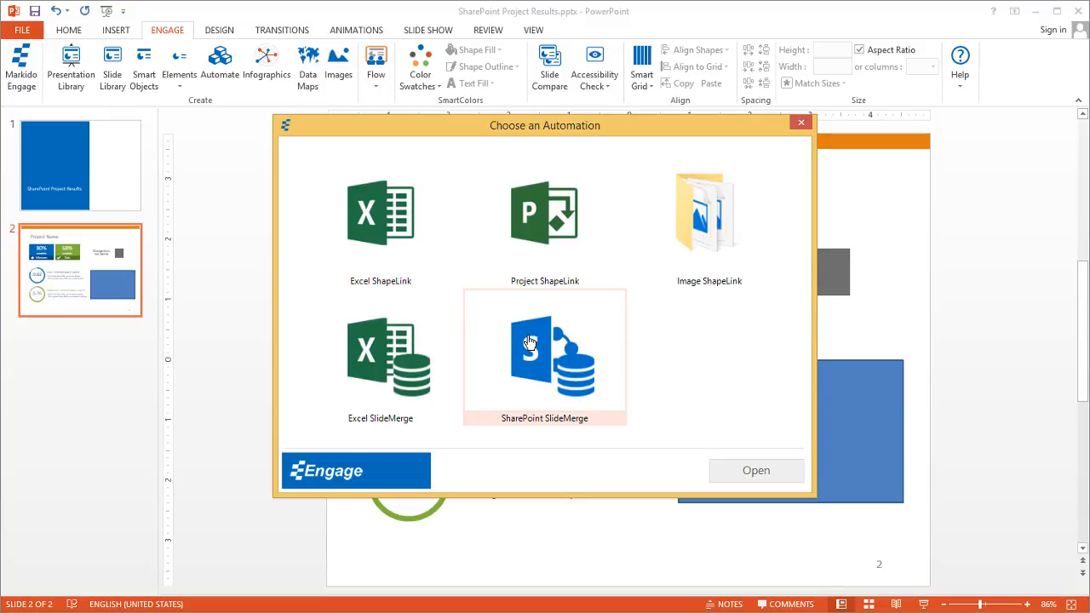
{"action": "double_click", "coordinate": [529, 342]}
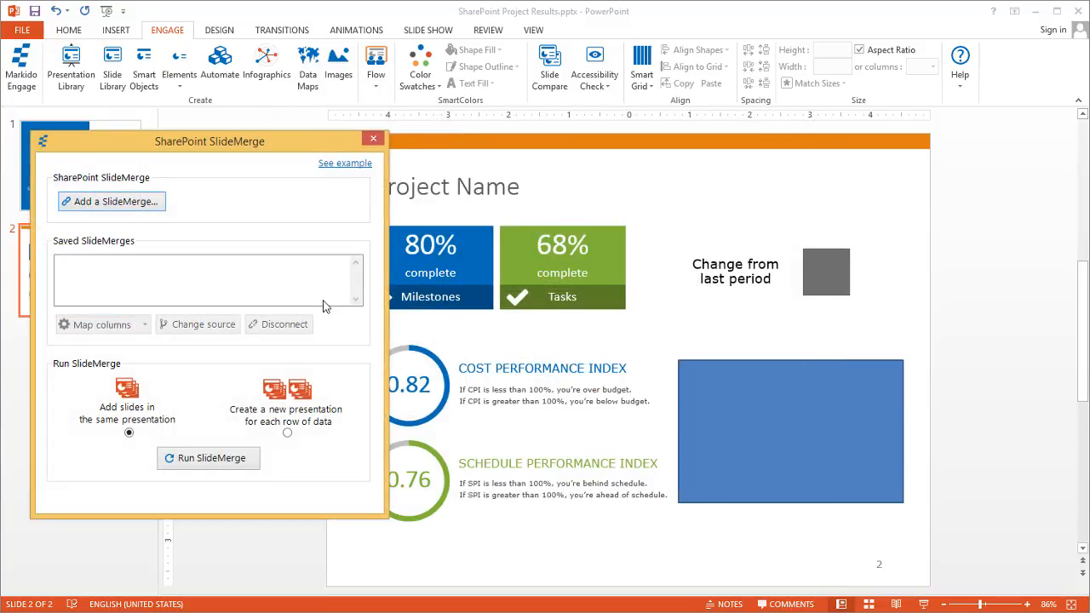
{"action": "left_click", "coordinate": [111, 204]}
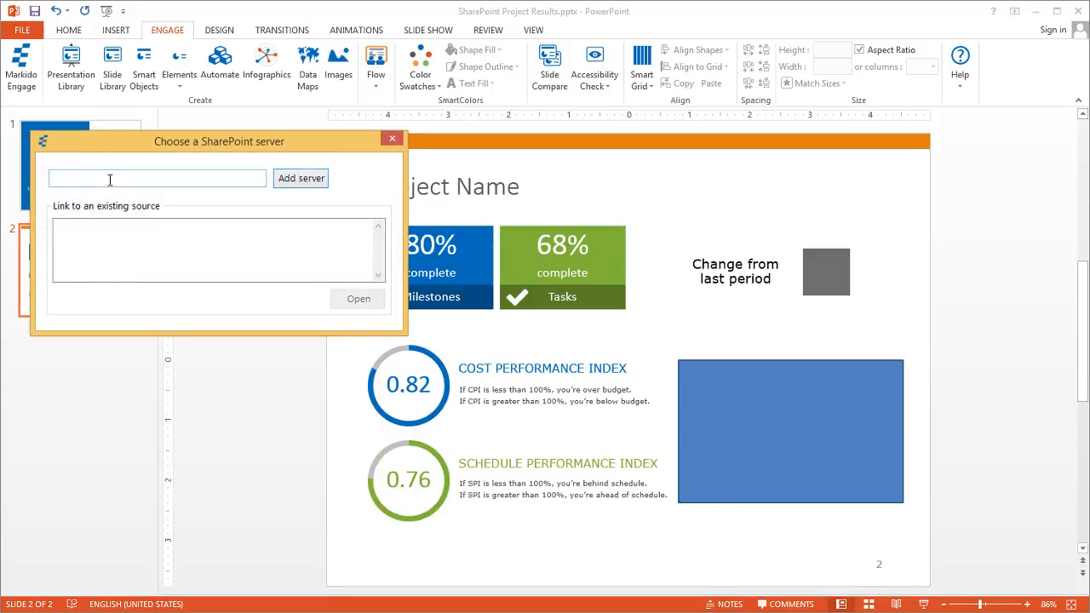
{"action": "left_click", "coordinate": [110, 178]}
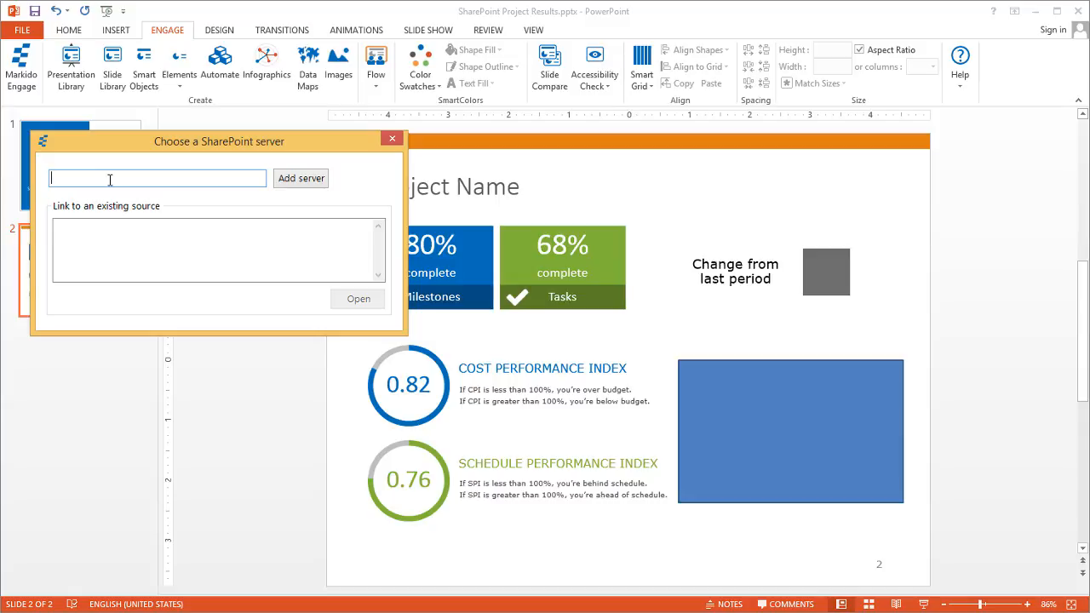
{"action": "type", "text": "http://srv1/sites/markido"}
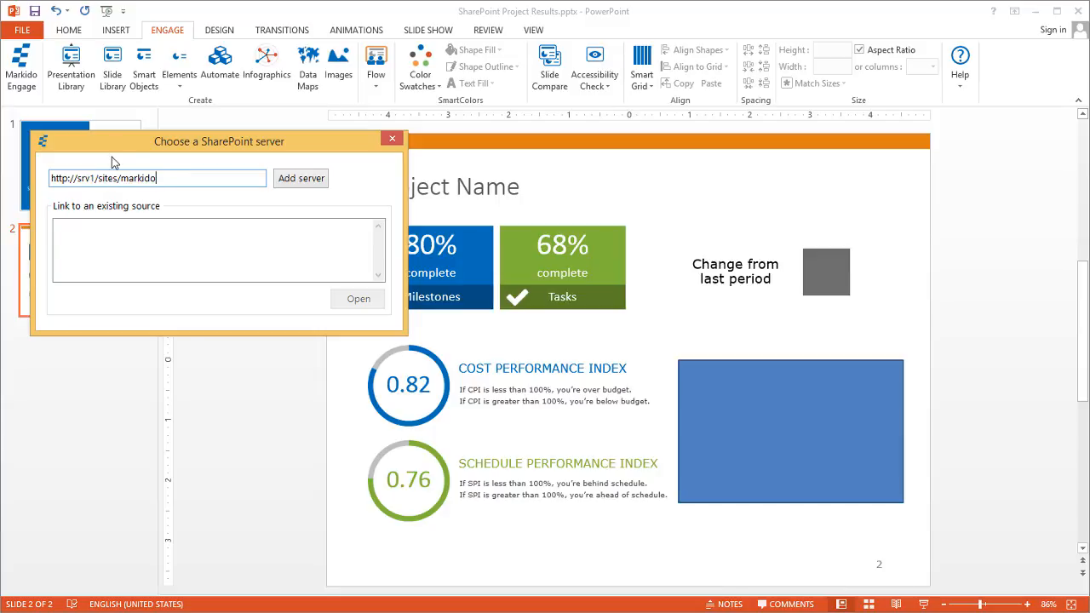
{"action": "left_click", "coordinate": [300, 180]}
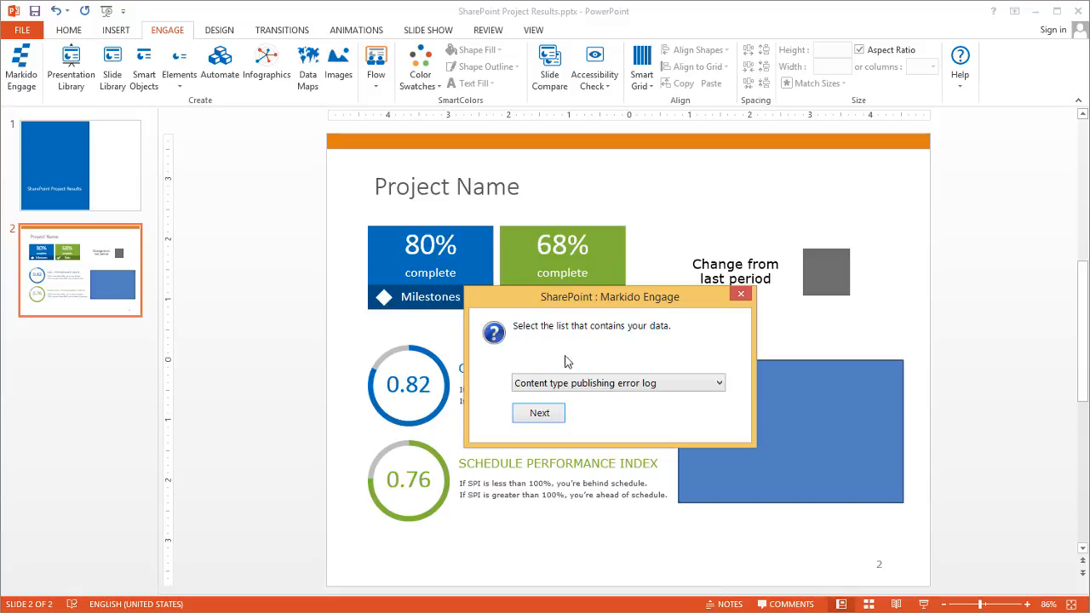
Enter the account's username and password with domain markido.local in SharePoint Credentials and submit
{"action": "left_click_drag", "start_coordinate": [614, 301], "coordinate": [489, 220]}
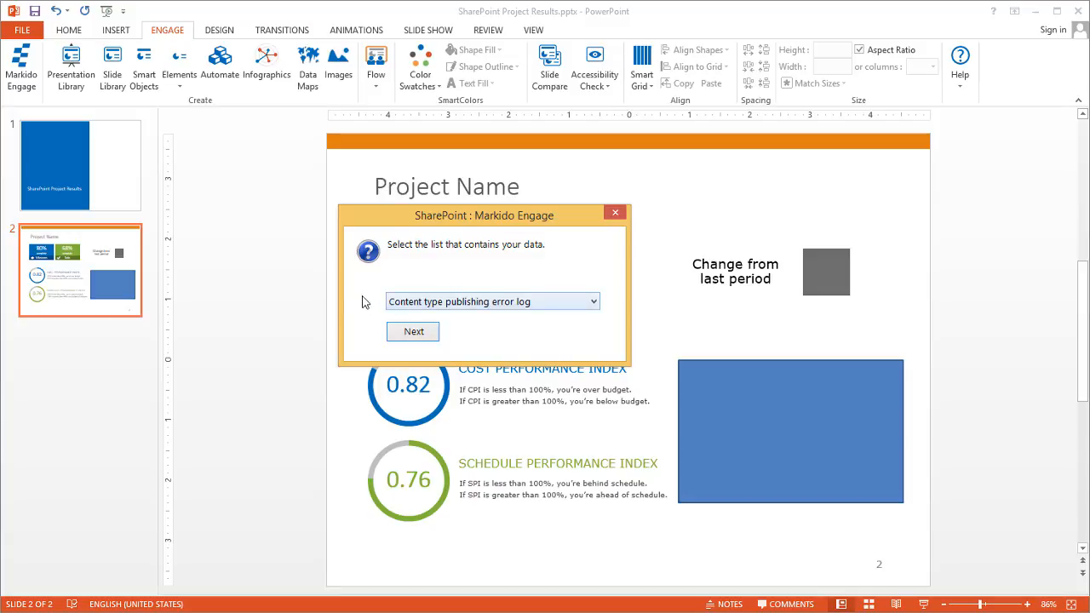
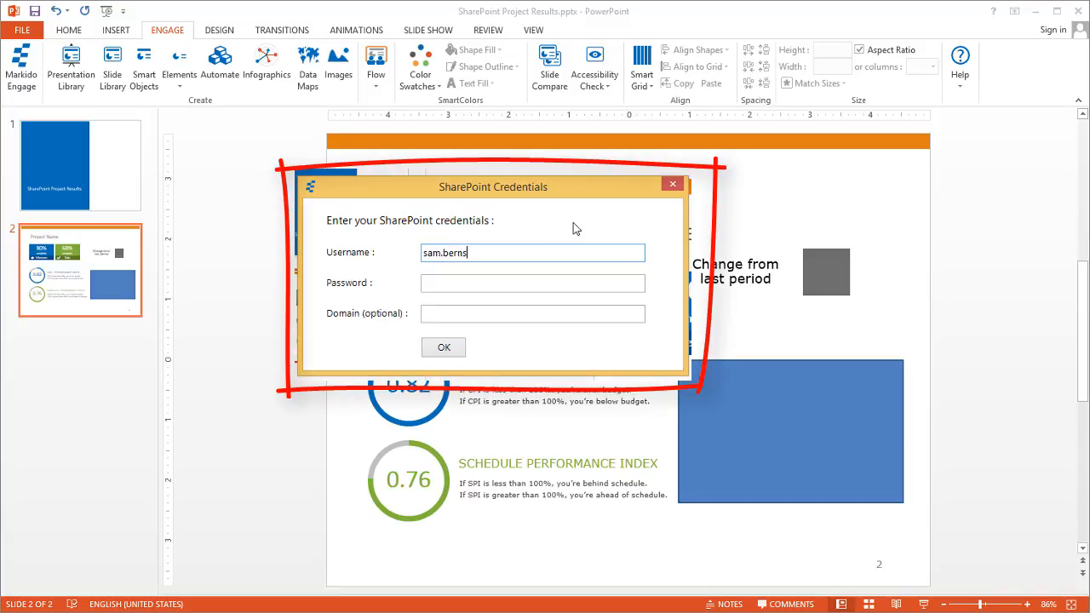
{"action": "key", "text": "Tab"}
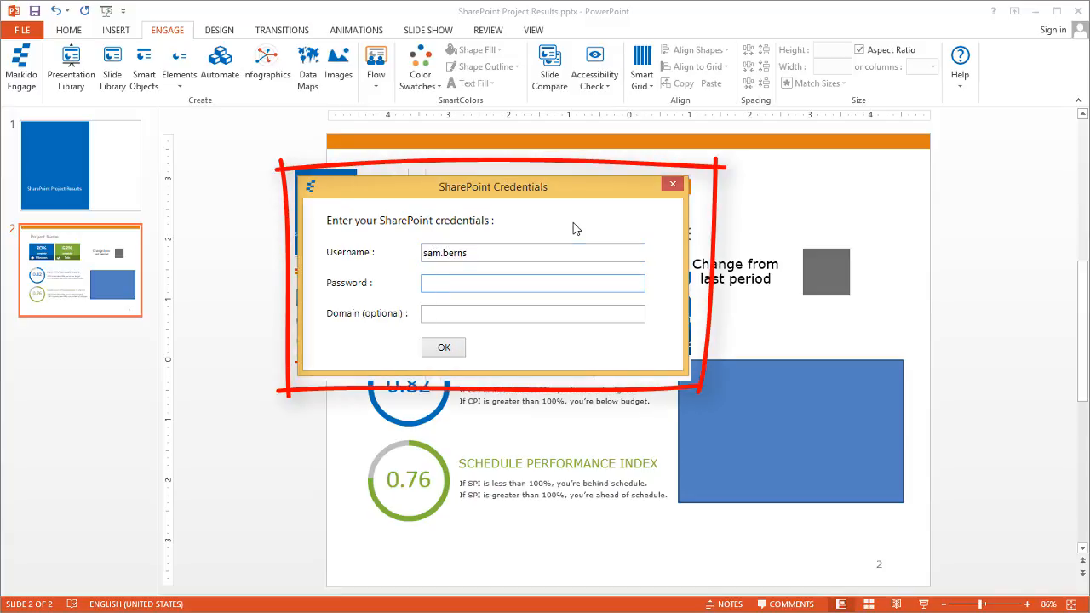
{"action": "type", "text": "••••••••"}
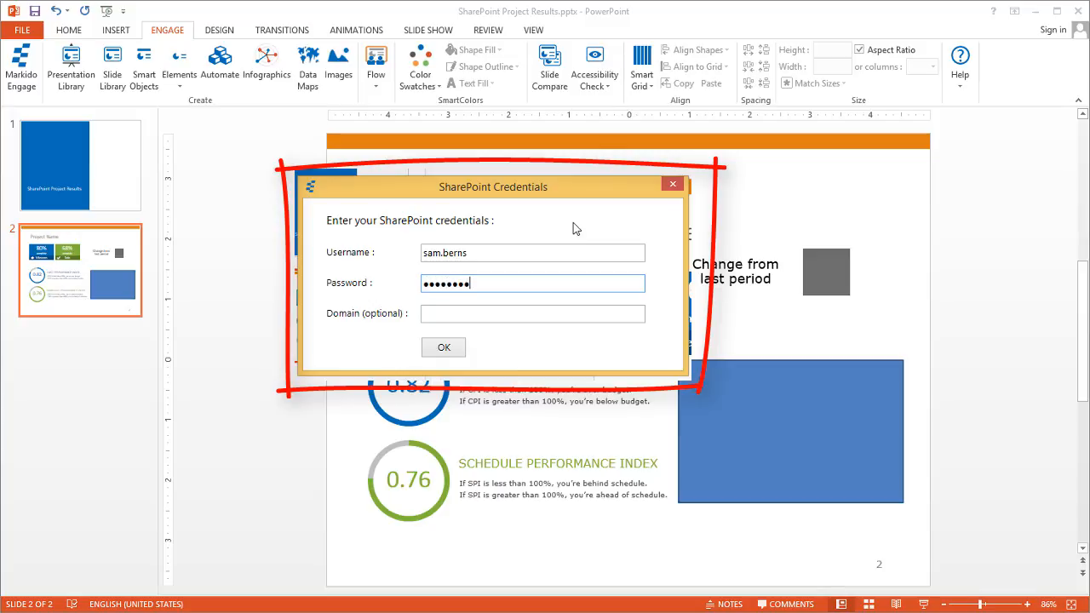
{"action": "key", "text": "Tab"}
{"action": "type", "text": "mark"}
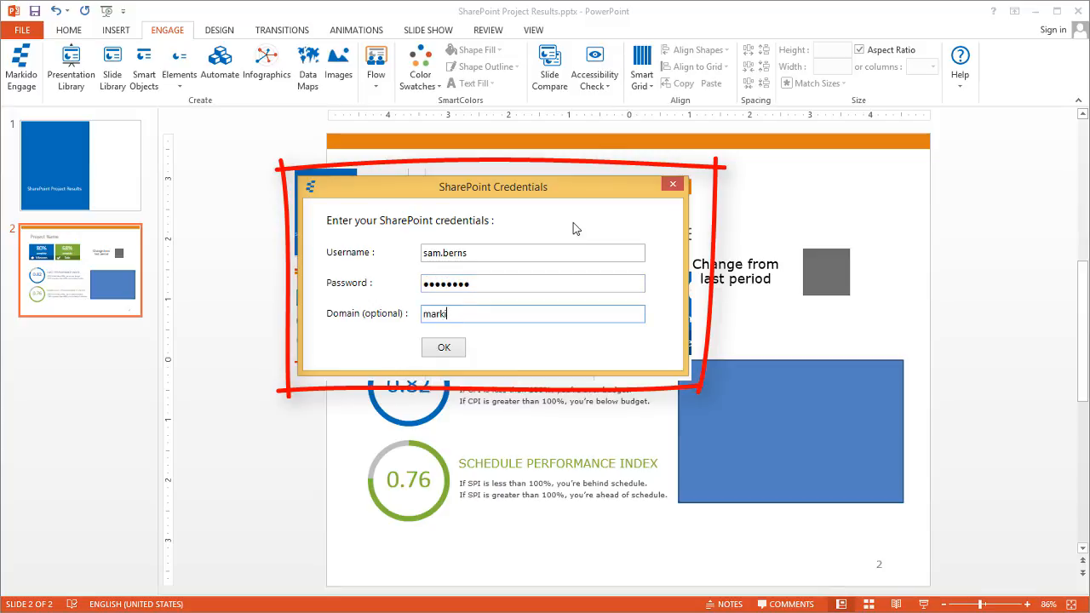
{"action": "type", "text": "ido.local"}
{"action": "key", "text": "Return"}
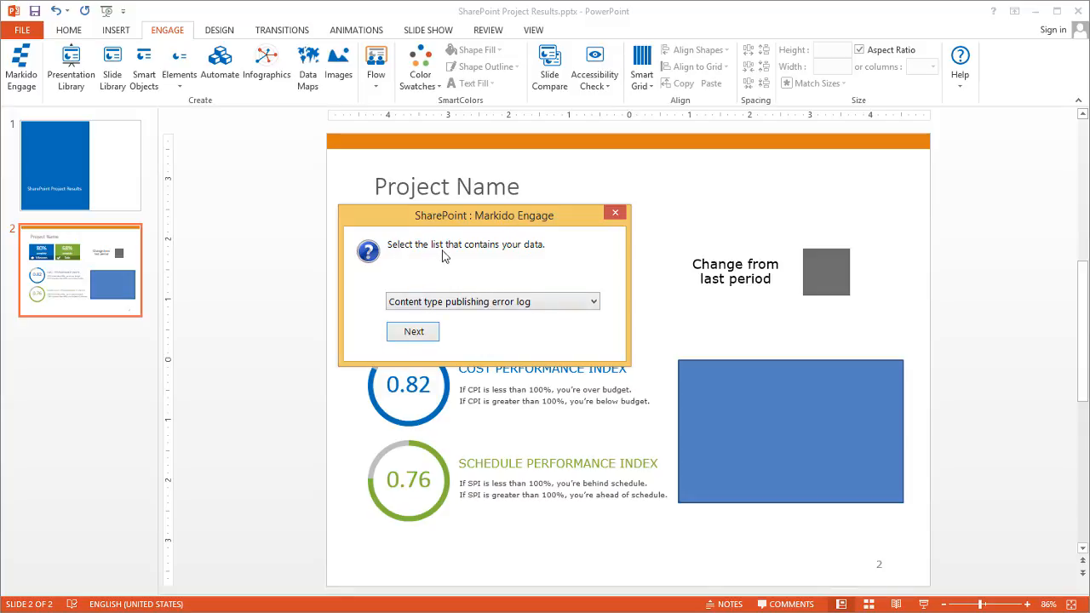
Choose Project List from the SharePoint lists and continue to SlideMerge Columns
{"action": "left_click", "coordinate": [552, 303]}
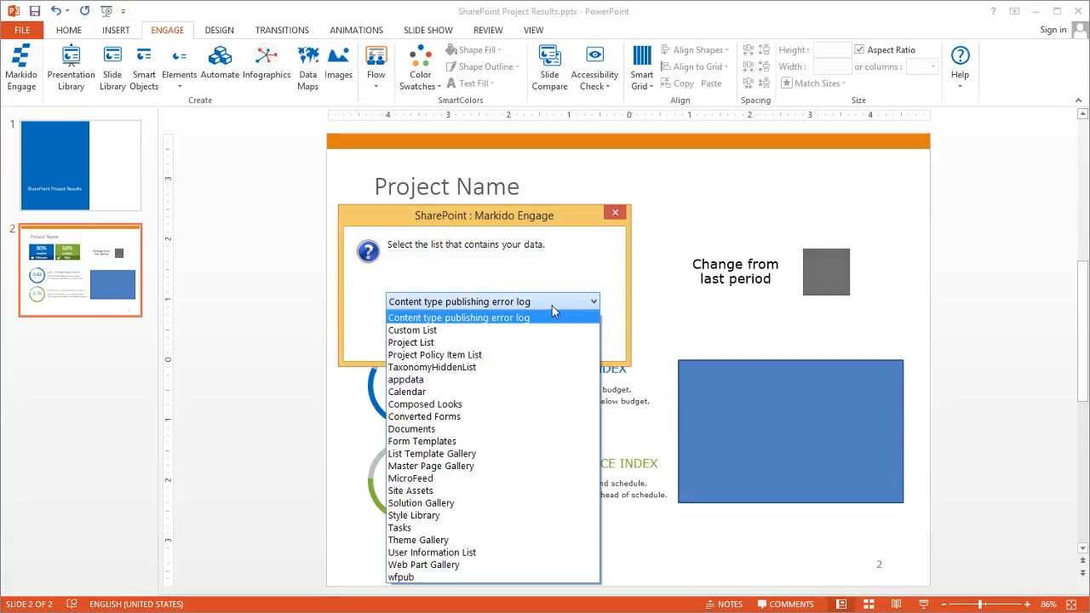
{"action": "left_click", "coordinate": [535, 340]}
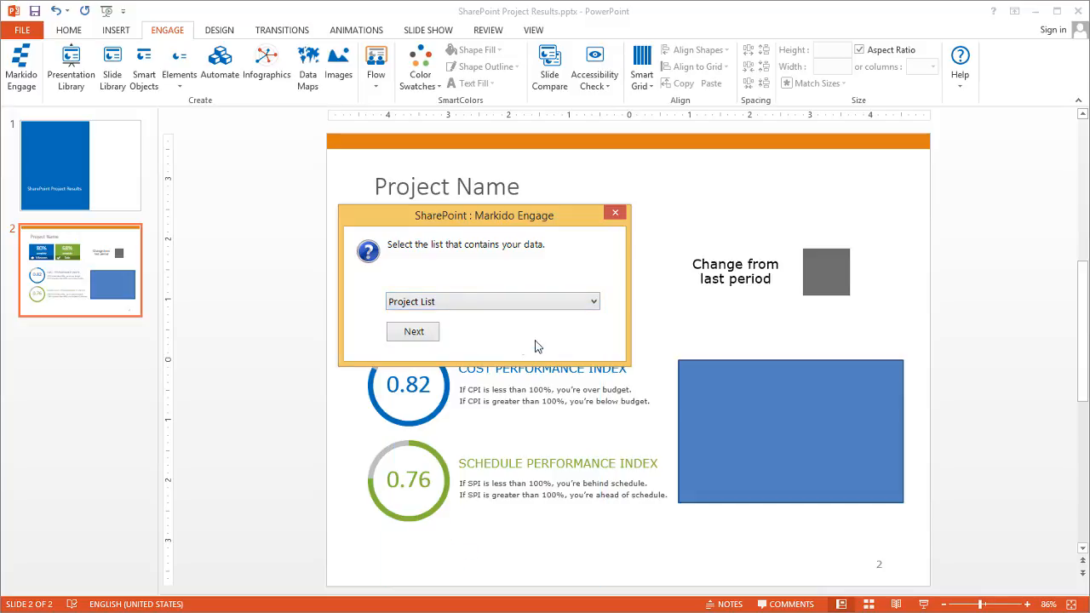
{"action": "left_click", "coordinate": [409, 334]}
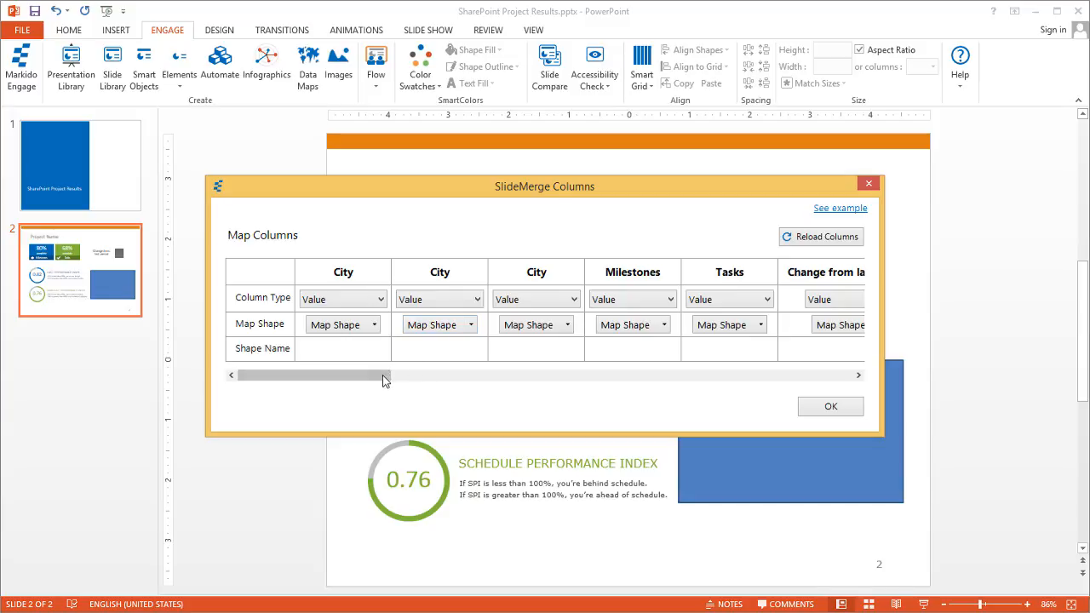
Scroll through all Project List columns and back, then show the third City column's type options
{"action": "left_click_drag", "start_coordinate": [382, 381], "coordinate": [381, 382]}
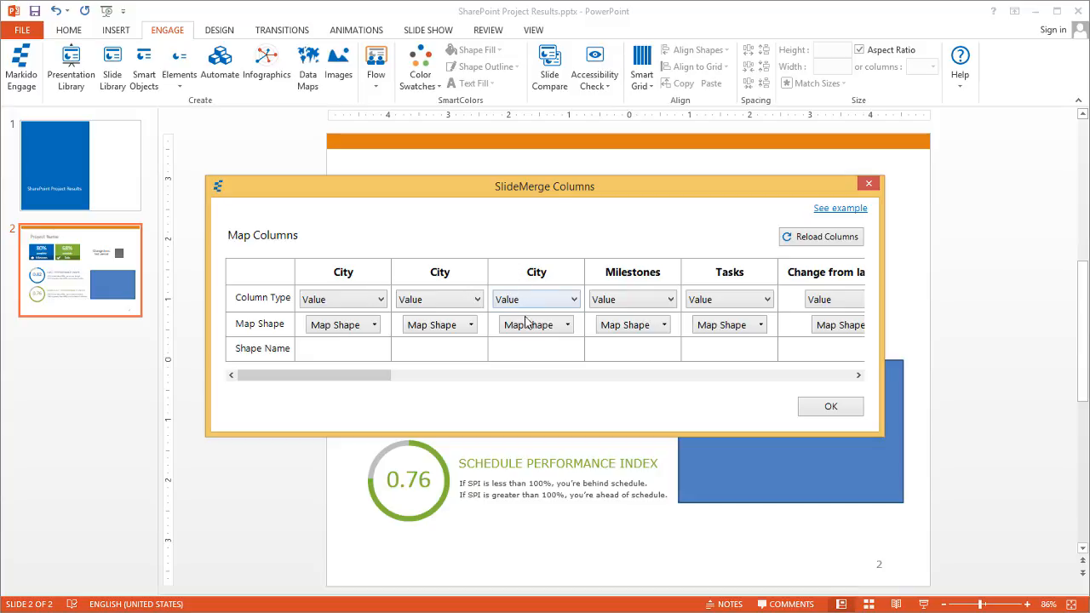
{"action": "left_click_drag", "start_coordinate": [336, 378], "coordinate": [475, 392]}
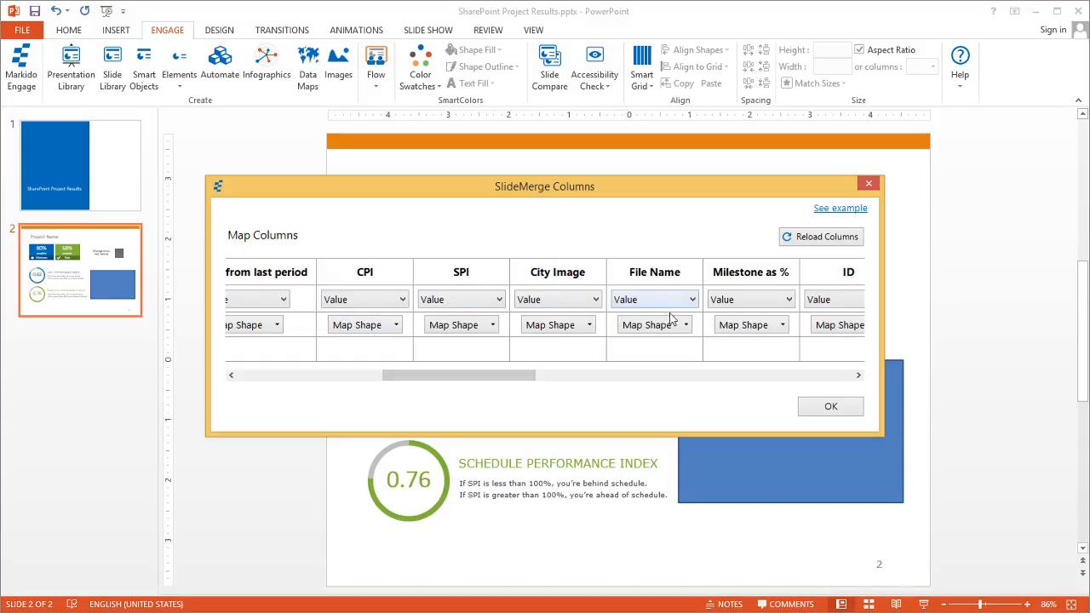
{"action": "left_click_drag", "start_coordinate": [440, 379], "coordinate": [564, 392]}
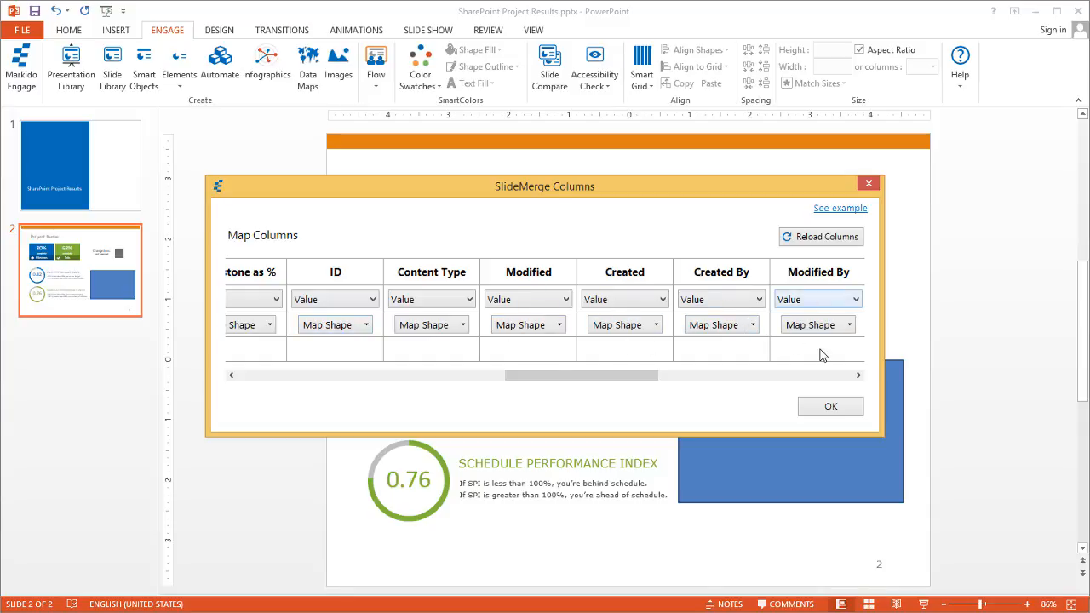
{"action": "left_click_drag", "start_coordinate": [617, 377], "coordinate": [287, 384]}
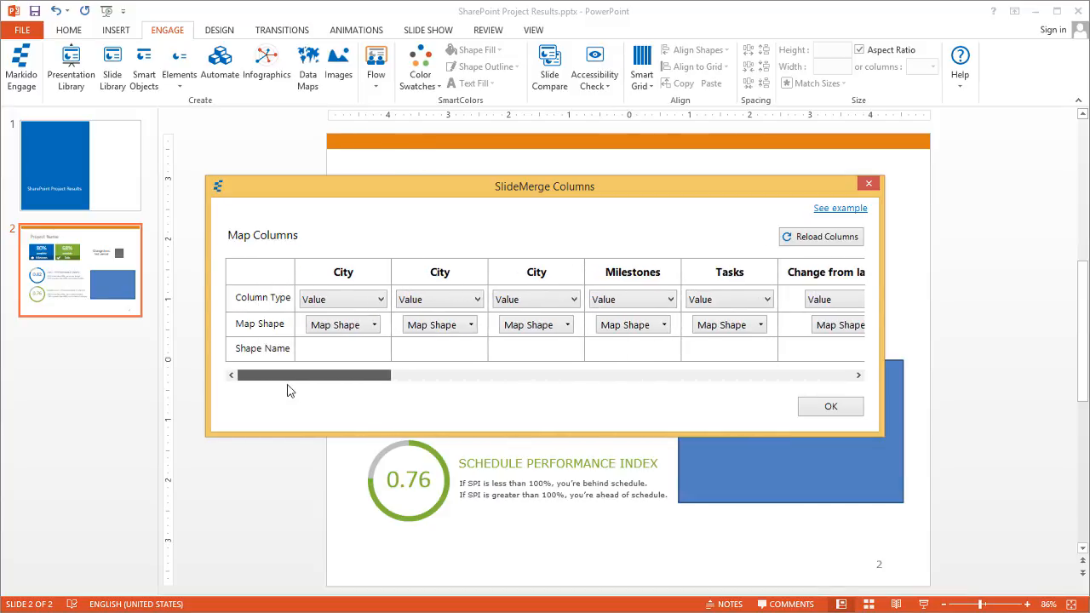
{"action": "left_click", "coordinate": [546, 306]}
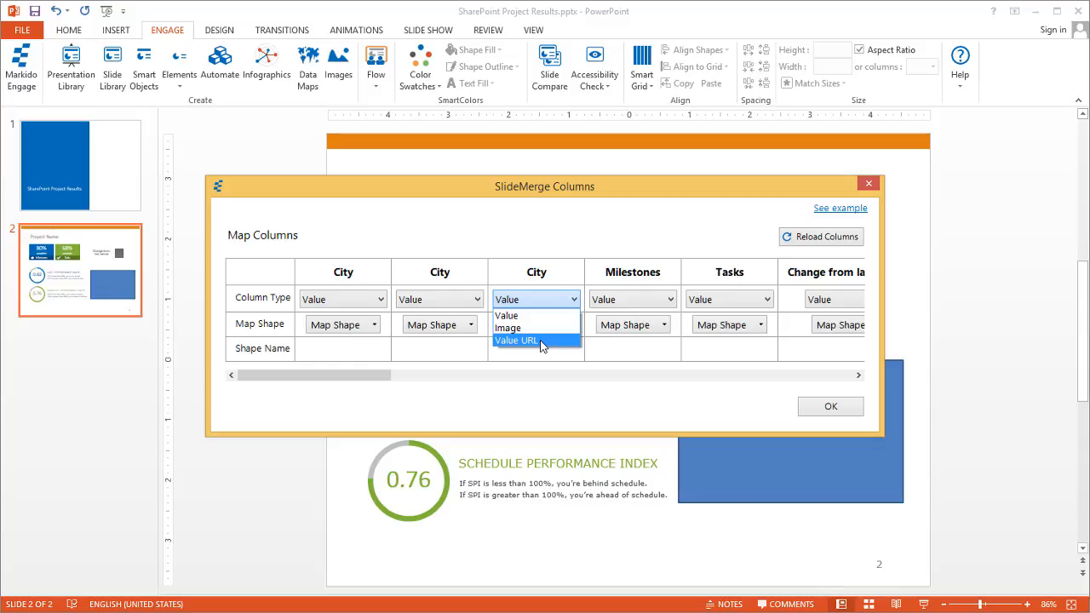
Keep Value; link City to the Project Name title, Milestones to the 80% tile, Tasks to the 68% tile
{"action": "left_click", "coordinate": [536, 315]}
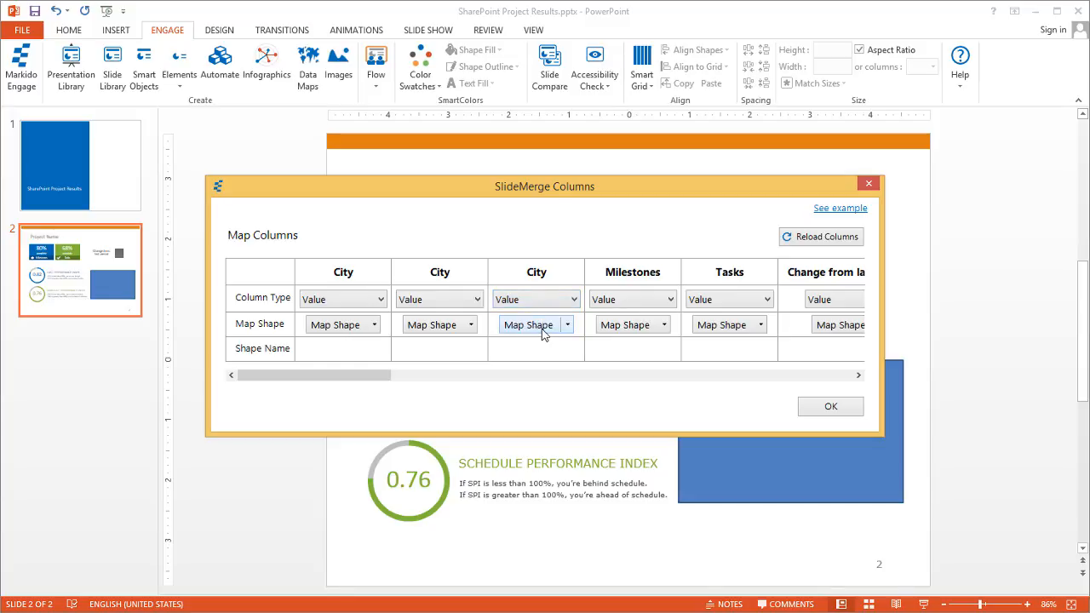
{"action": "left_click", "coordinate": [542, 328]}
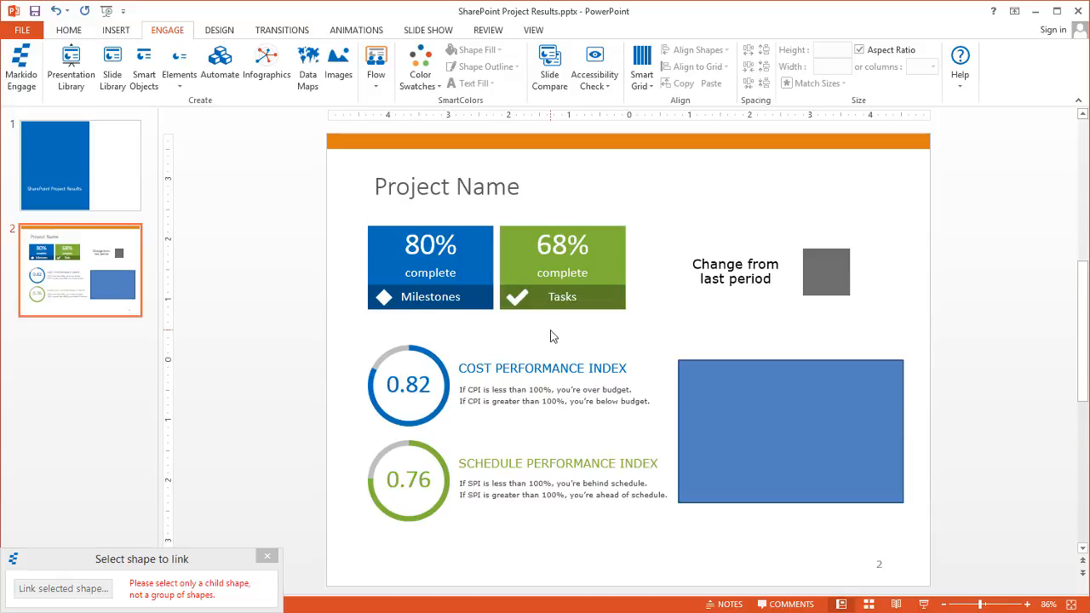
{"action": "left_click", "coordinate": [484, 190]}
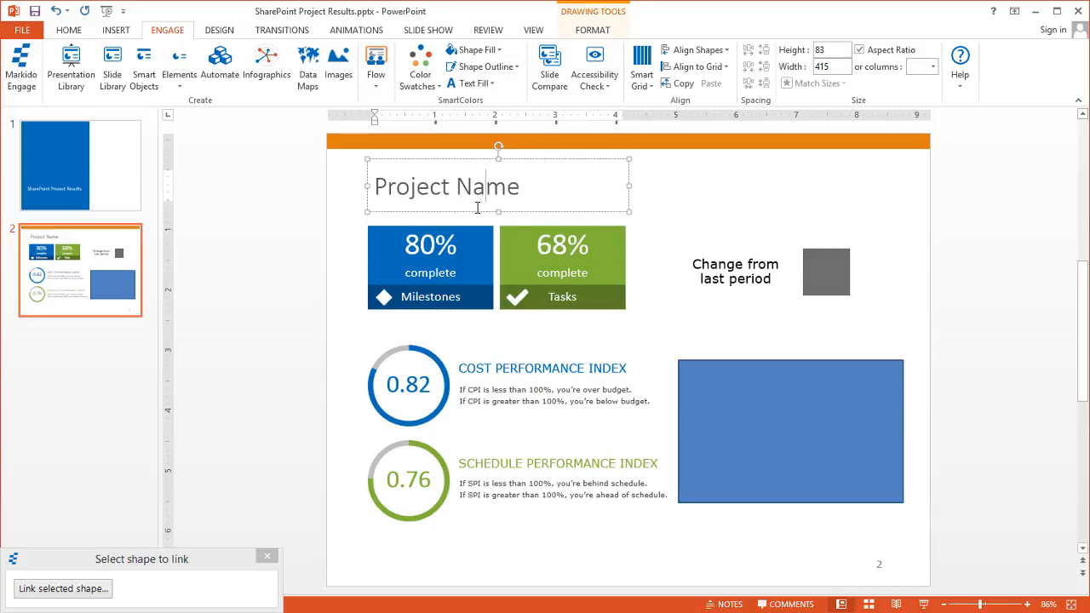
{"action": "left_click", "coordinate": [72, 589]}
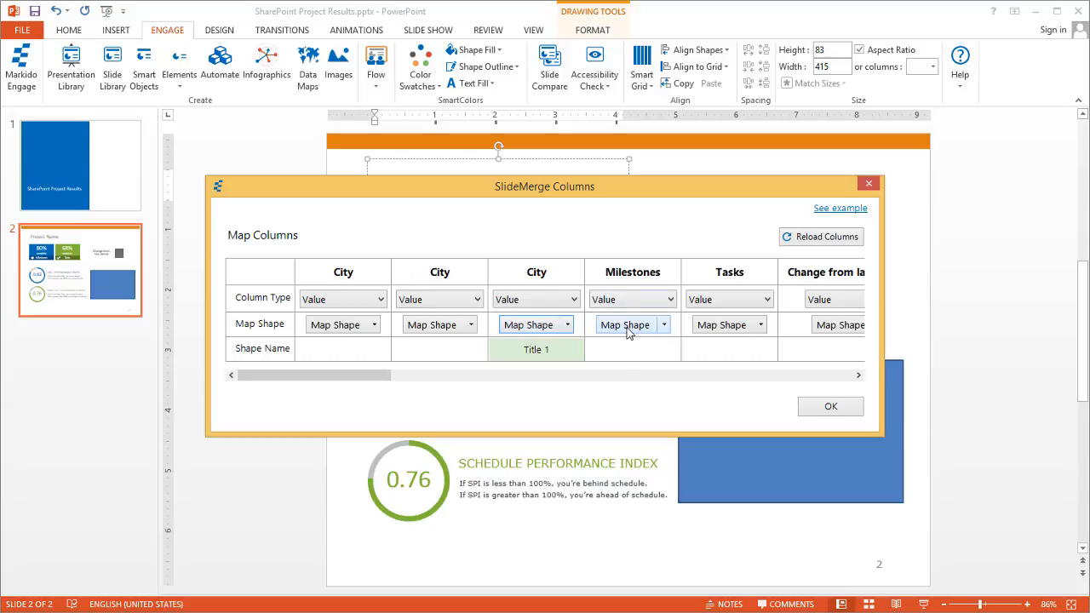
{"action": "left_click", "coordinate": [626, 330]}
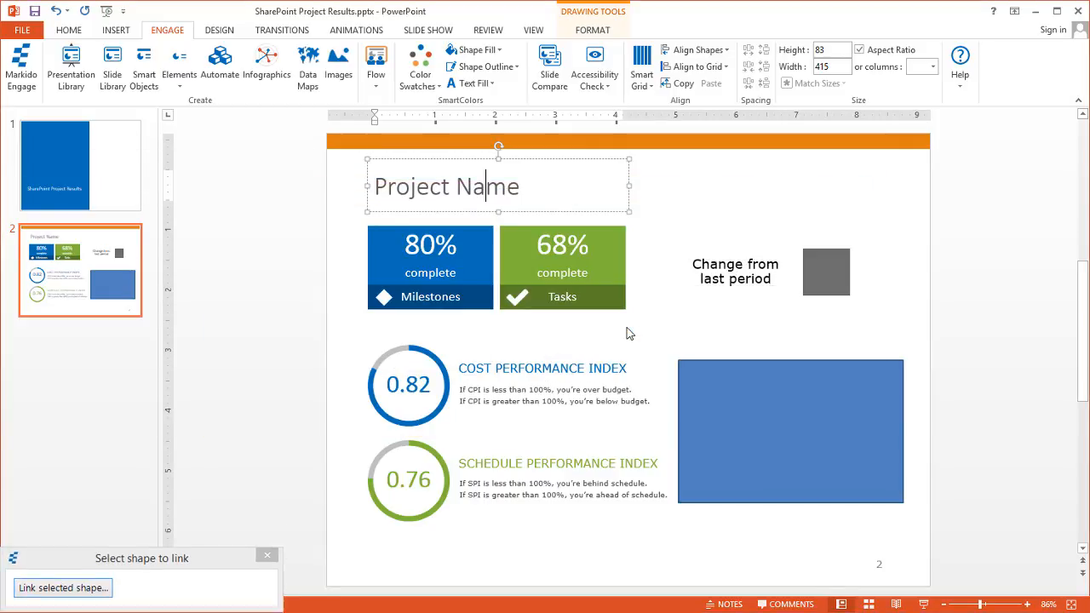
{"action": "left_click", "coordinate": [427, 247]}
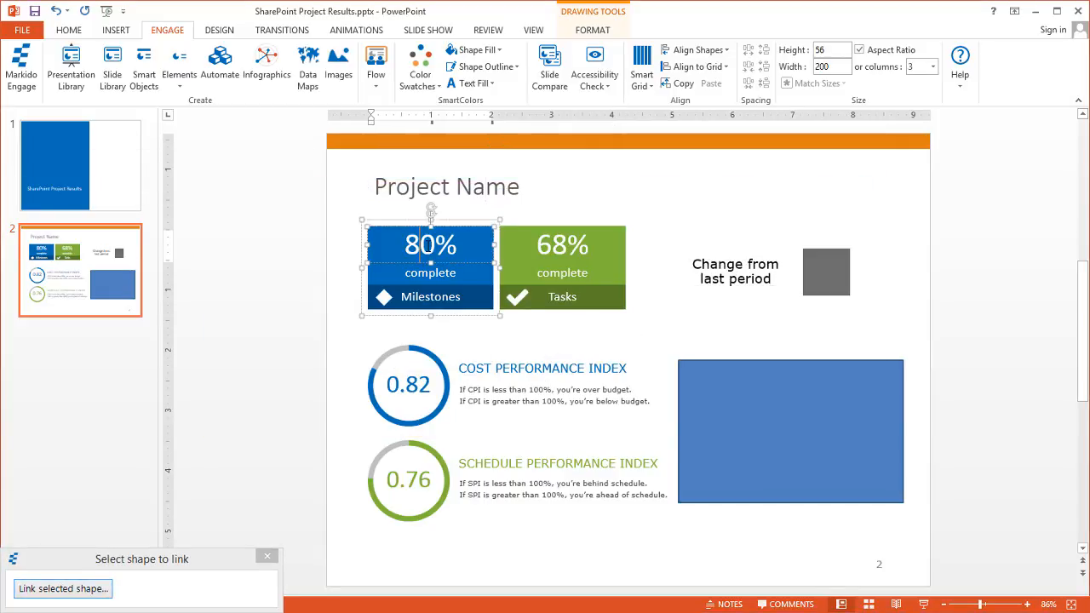
{"action": "left_click", "coordinate": [75, 587]}
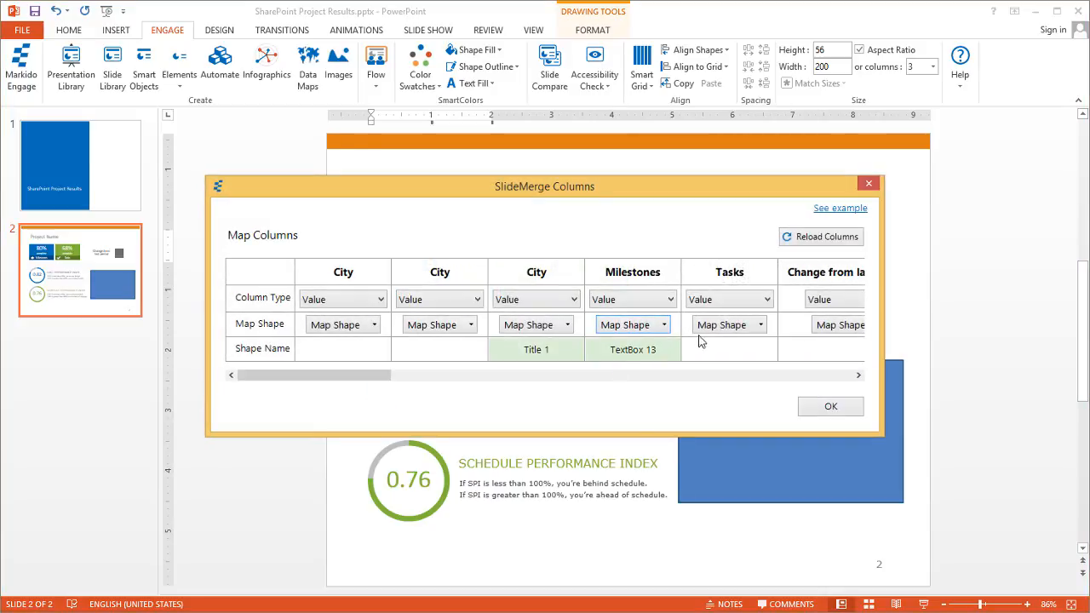
{"action": "left_click", "coordinate": [729, 332]}
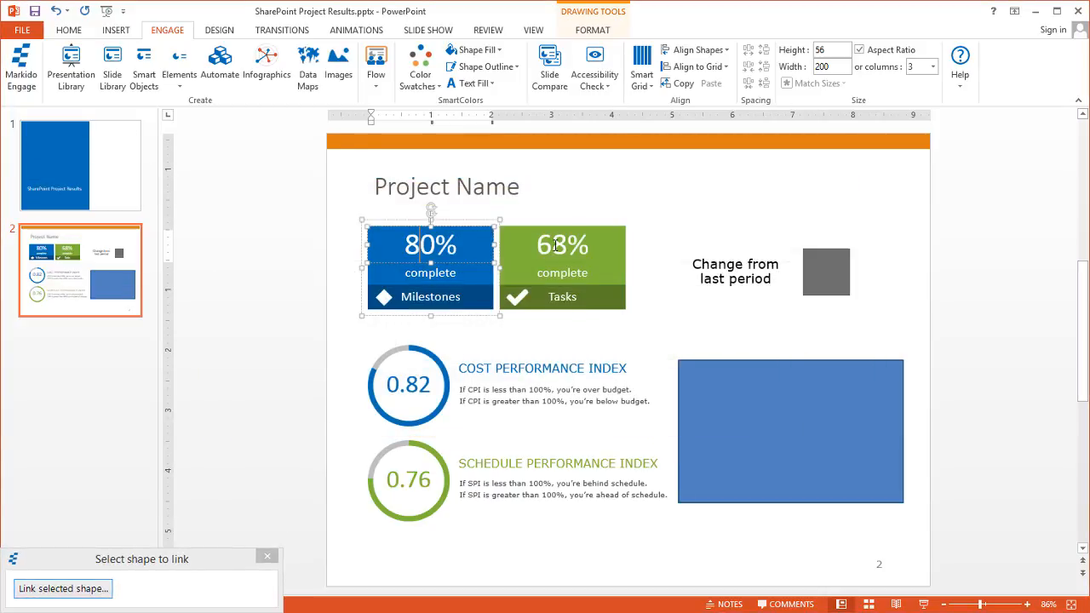
{"action": "left_click", "coordinate": [555, 246]}
{"action": "left_click", "coordinate": [80, 588]}
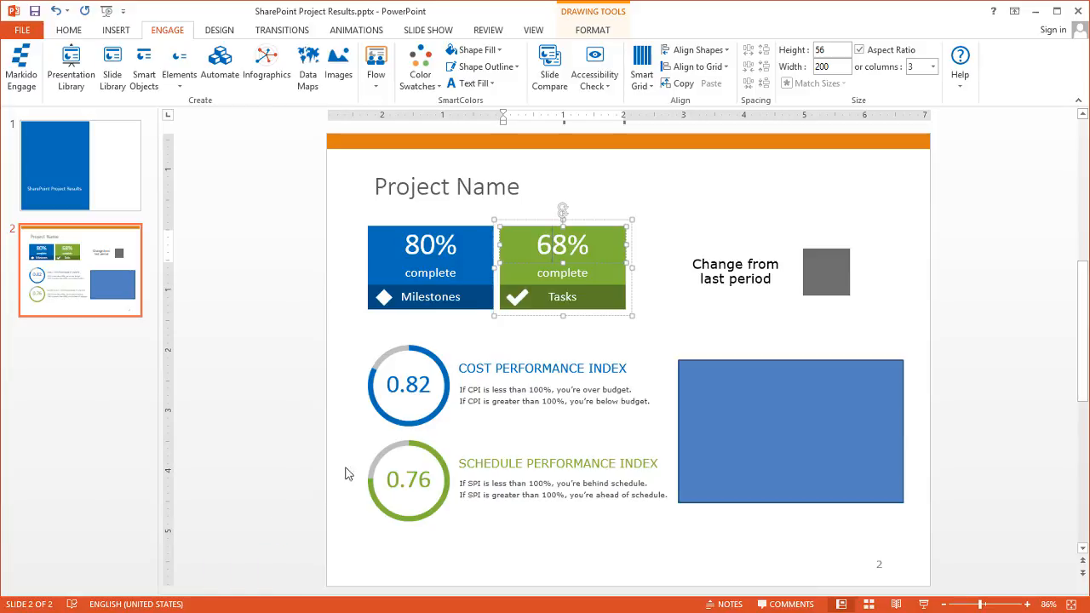
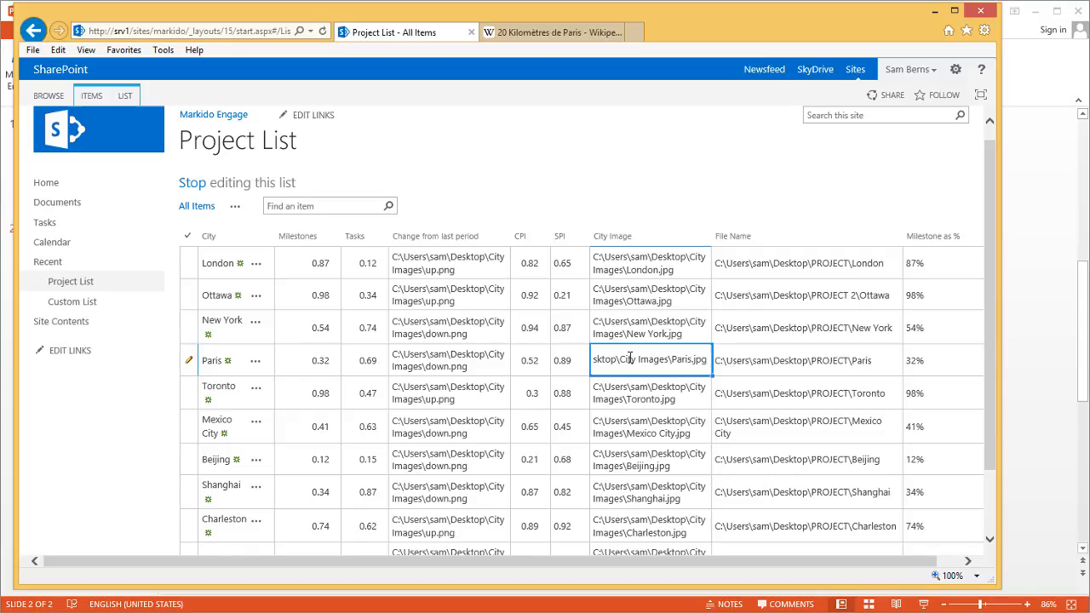
Clear Paris's old City Image path and switch to the '20 Kilomètres de Paris' Wikipedia article
{"action": "key", "text": "BackSpace"}
{"action": "key", "text": "BackSpace"}
{"action": "key", "text": "BackSpace"}
{"action": "key", "text": "BackSpace"}
{"action": "key", "text": "BackSpace"}
{"action": "key", "text": "BackSpace"}
{"action": "key", "text": "BackSpace"}
{"action": "key", "text": "BackSpace"}
{"action": "key", "text": "BackSpace"}
{"action": "key", "text": "BackSpace"}
{"action": "key", "text": "BackSpace"}
{"action": "key", "text": "BackSpace"}
{"action": "key", "text": "BackSpace"}
{"action": "key", "text": "BackSpace"}
{"action": "key", "text": "BackSpace"}
{"action": "key", "text": "BackSpace"}
{"action": "key", "text": "BackSpace"}
{"action": "key", "text": "BackSpace"}
{"action": "key", "text": "BackSpace"}
{"action": "key", "text": "BackSpace"}
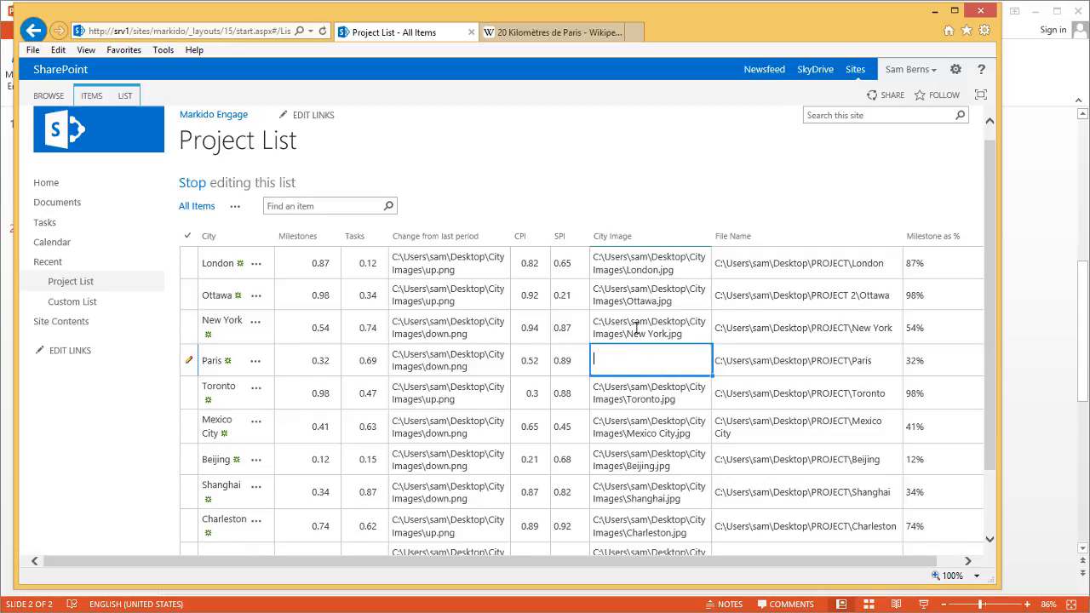
{"action": "left_click", "coordinate": [636, 328]}
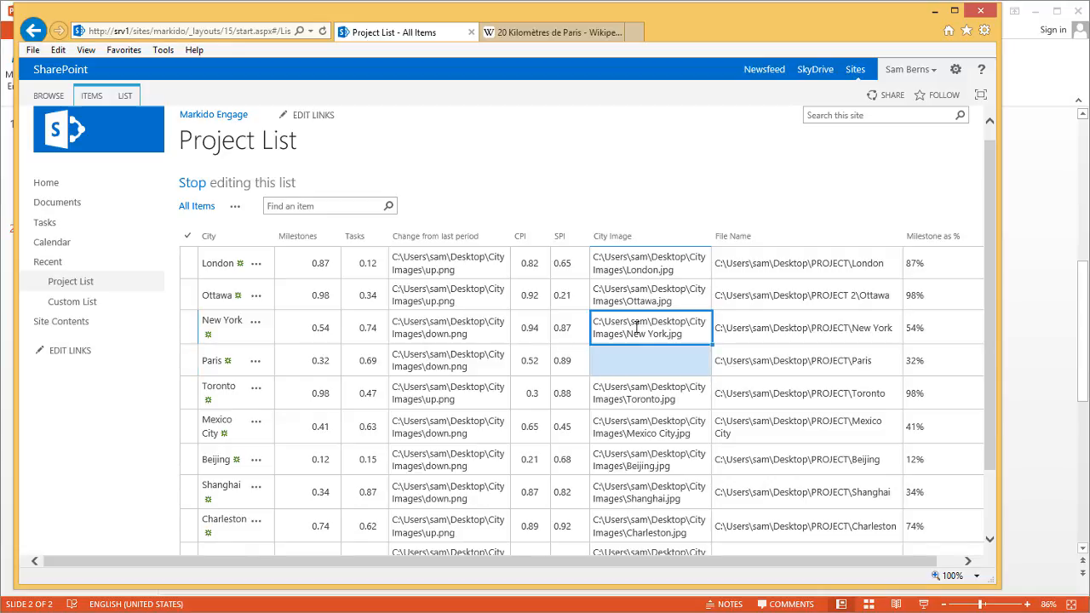
{"action": "left_click", "coordinate": [560, 33]}
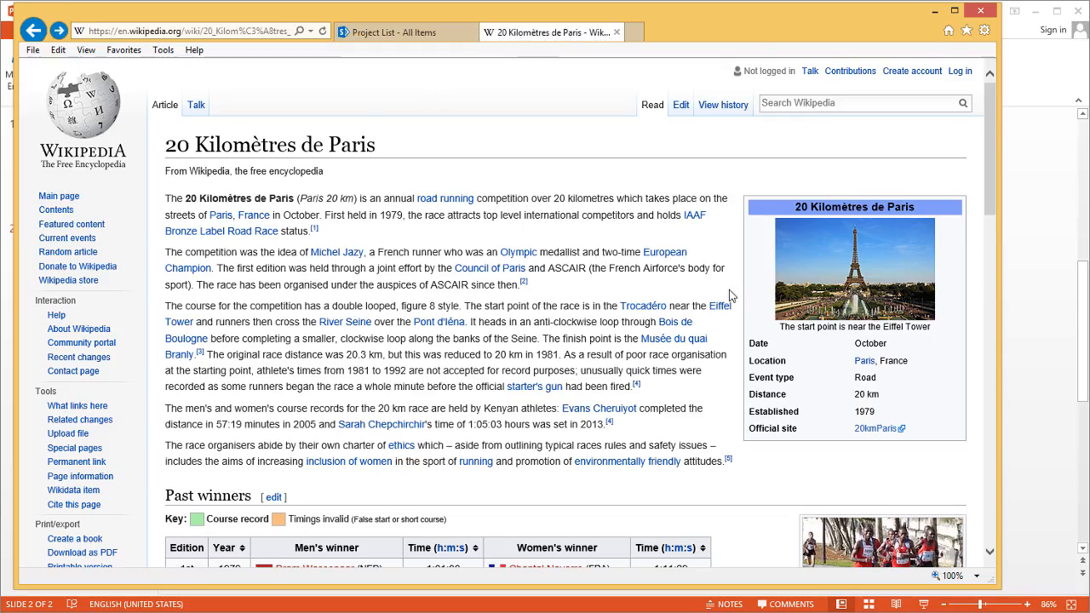
Open the full-size Eiffel_tower_from_trocadero.jpg photo and select its upload.wikimedia.org web address
{"action": "left_click", "coordinate": [843, 271]}
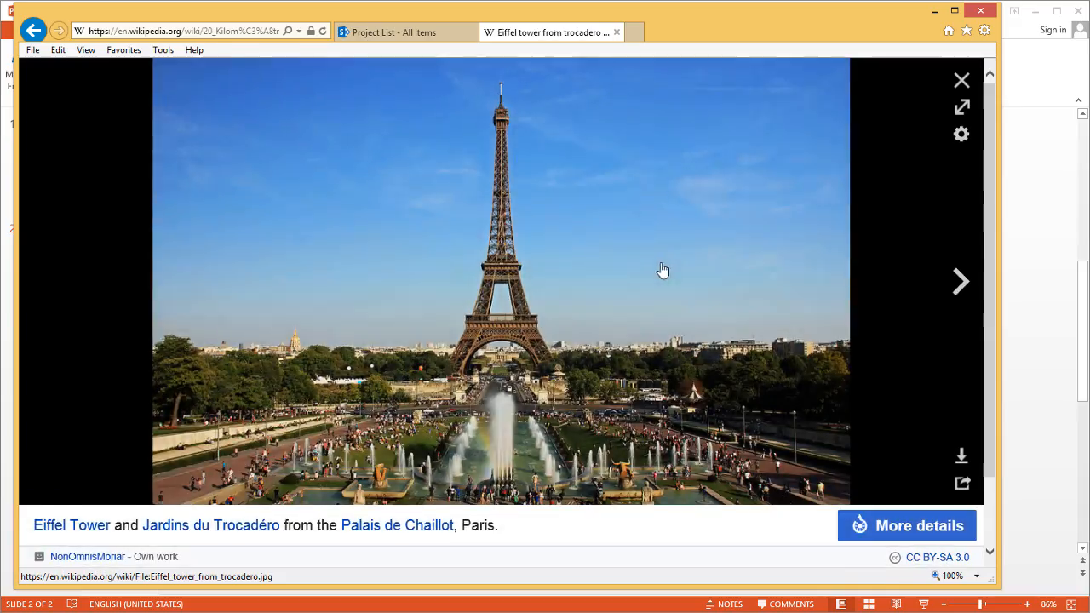
{"action": "left_click", "coordinate": [634, 267]}
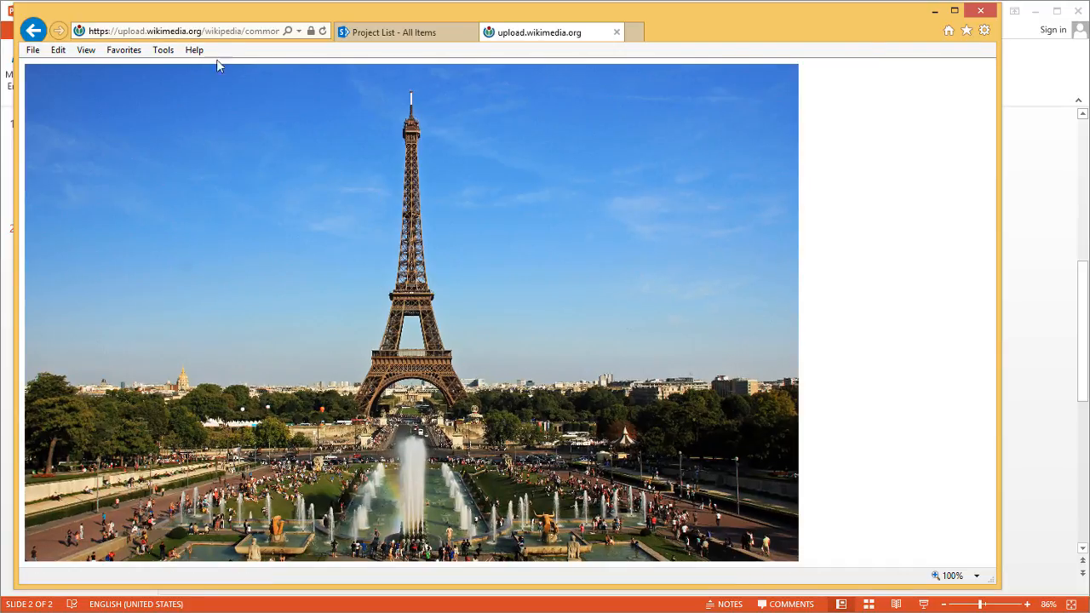
{"action": "left_click", "coordinate": [219, 35]}
{"action": "key", "text": "ctrl+c"}
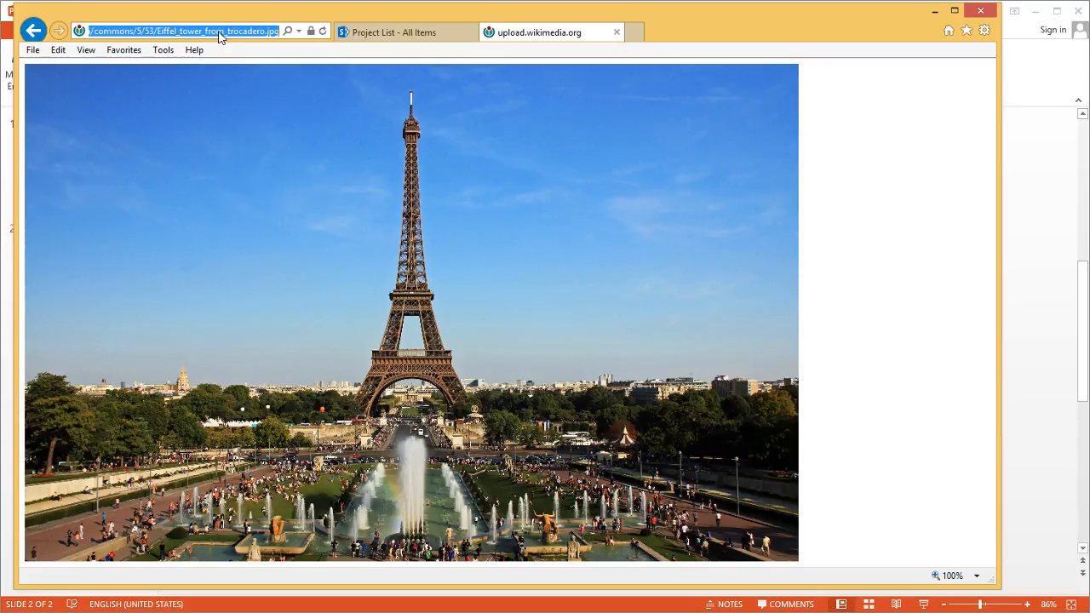
Paste the Wikimedia Eiffel Tower photo address into Paris's City Image cell and save it
{"action": "left_click", "coordinate": [1021, 265]}
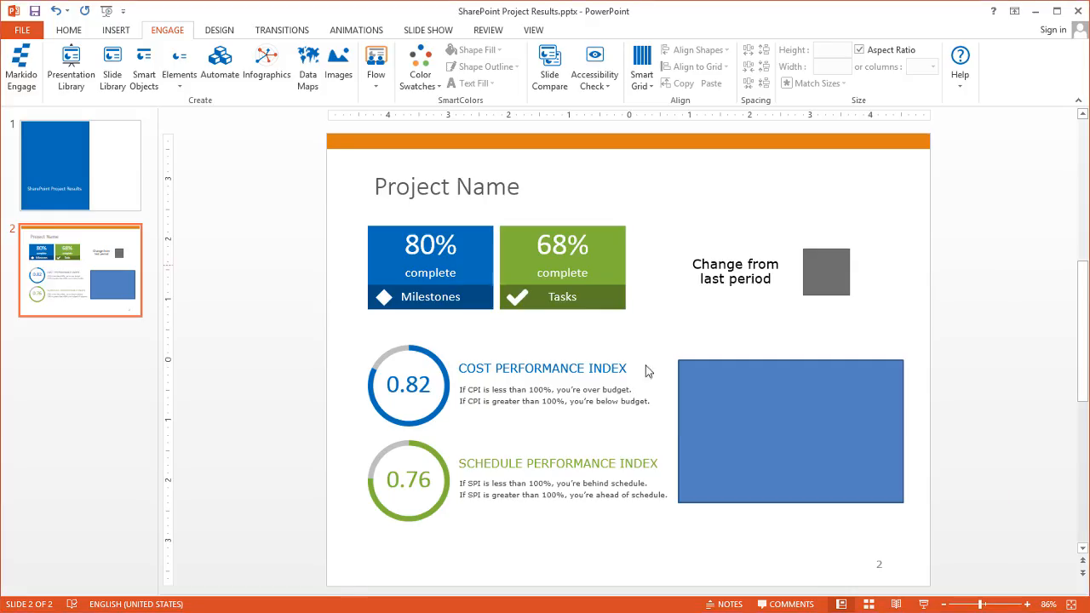
{"action": "left_click", "coordinate": [94, 611]}
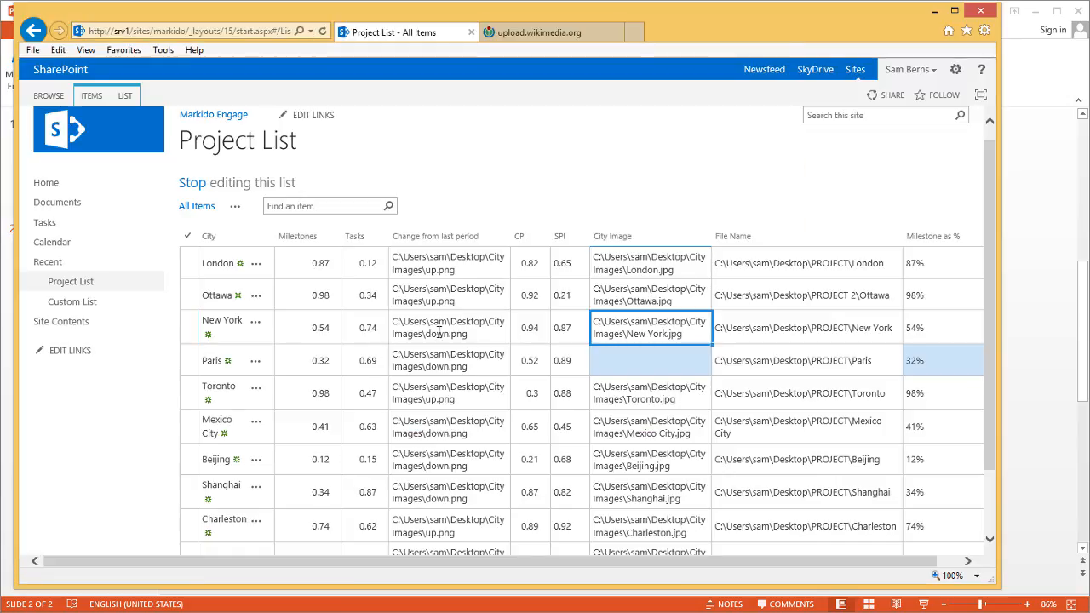
{"action": "left_click", "coordinate": [606, 353]}
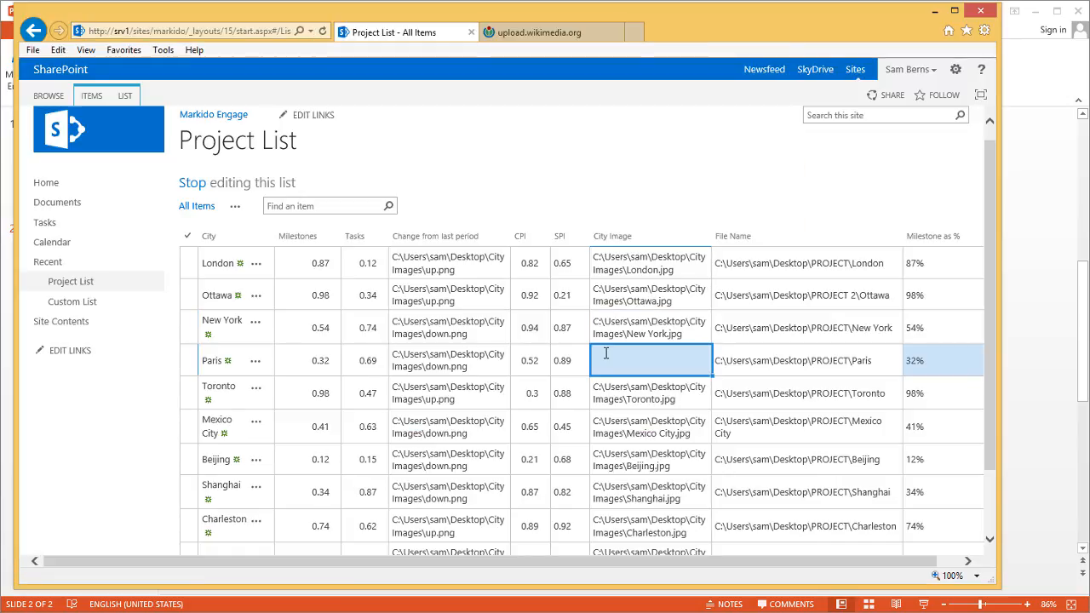
{"action": "key", "text": "ctrl+v"}
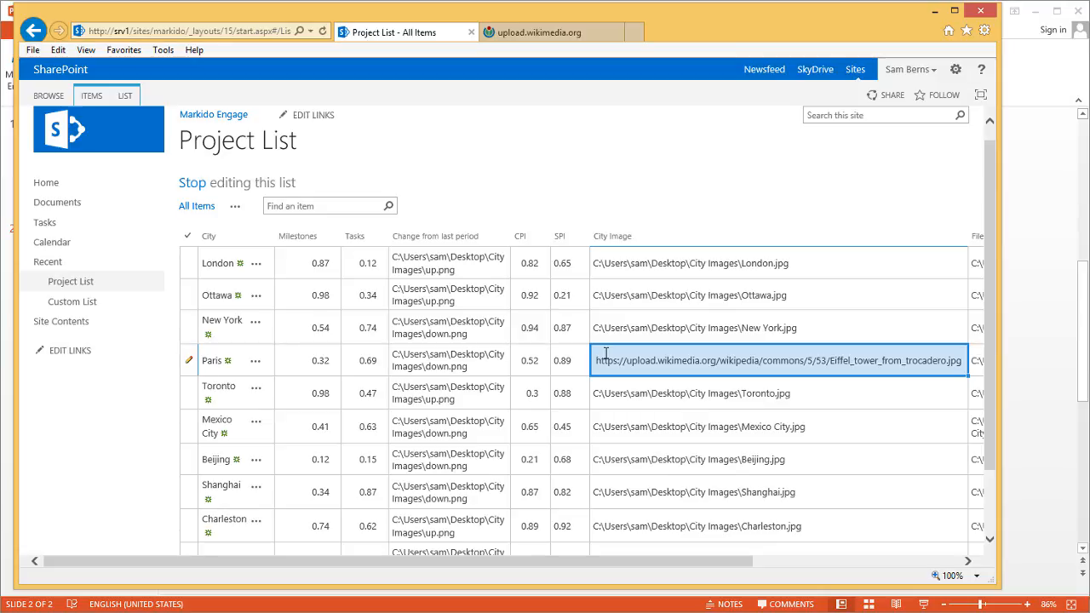
{"action": "key", "text": "Return"}
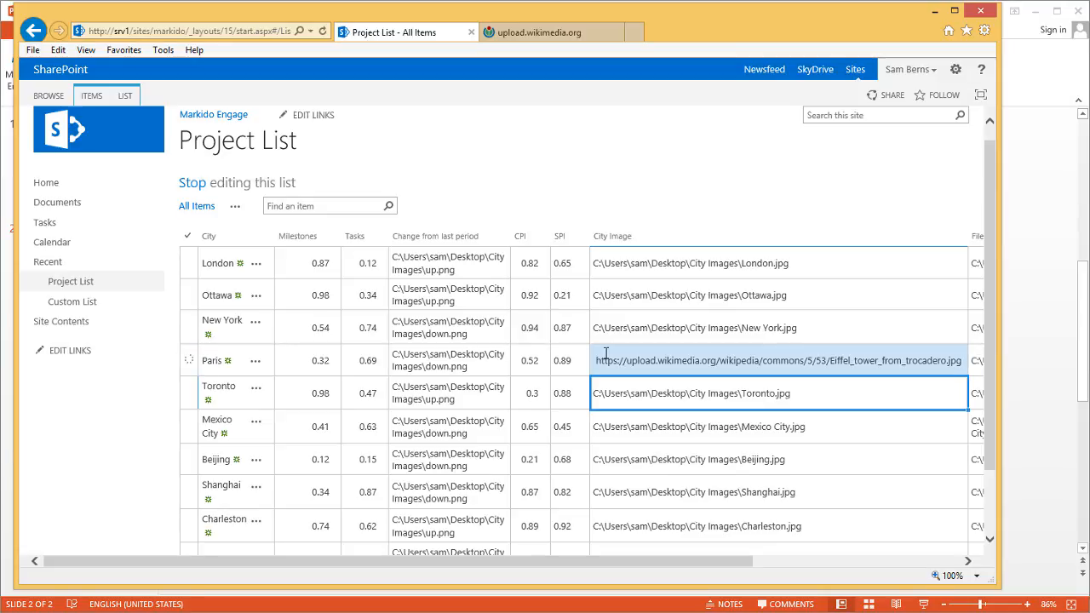
Review City Image, Milestones and Tasks entries for New York, London, Paris and Toronto
{"action": "left_click", "coordinate": [729, 328]}
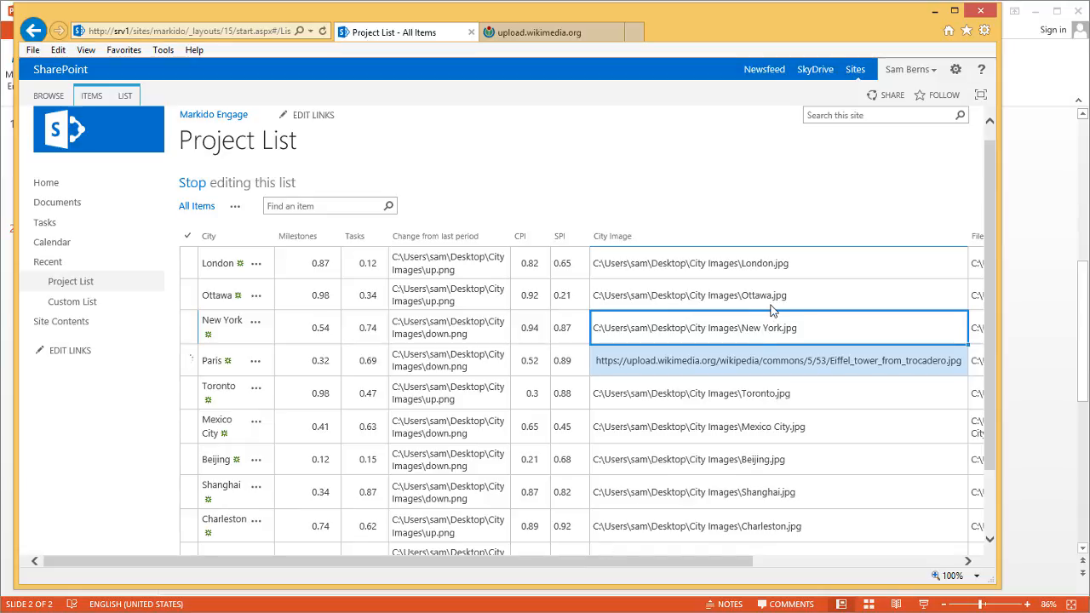
{"action": "left_click", "coordinate": [756, 328]}
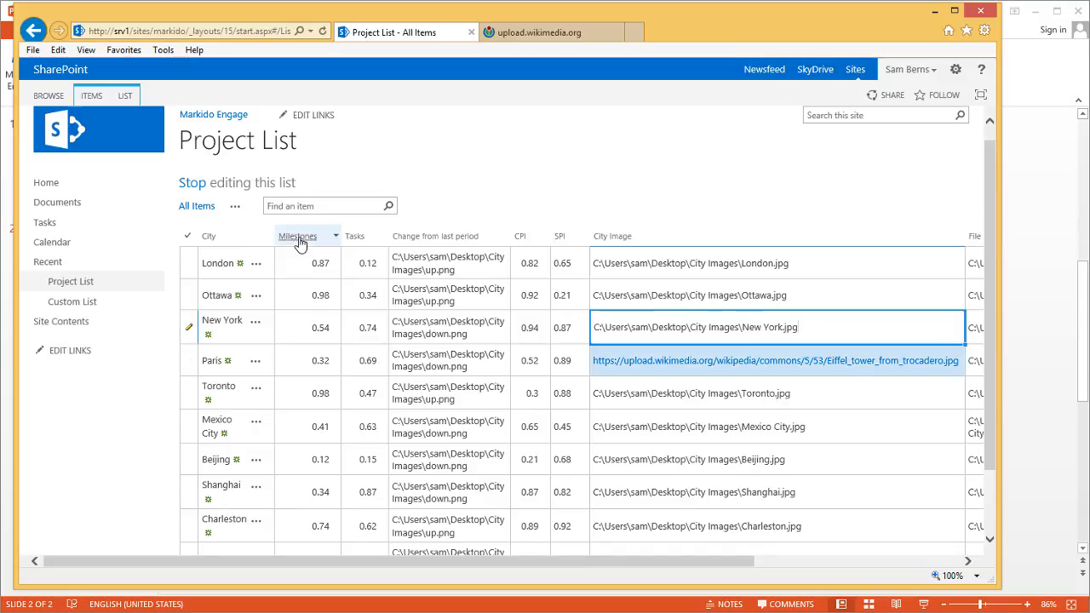
{"action": "left_click", "coordinate": [317, 265]}
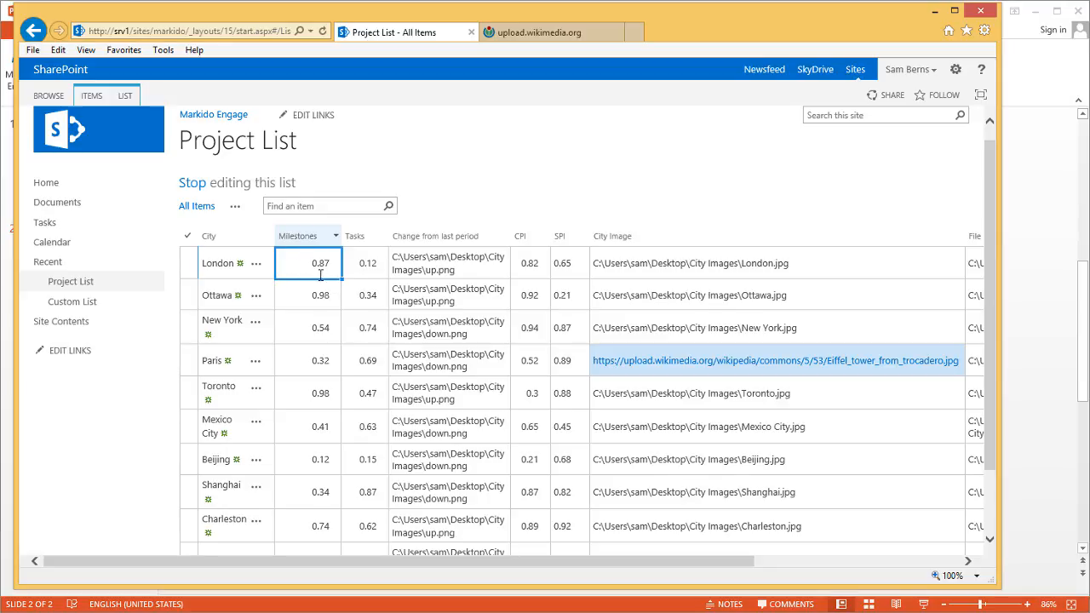
{"action": "left_click", "coordinate": [367, 268]}
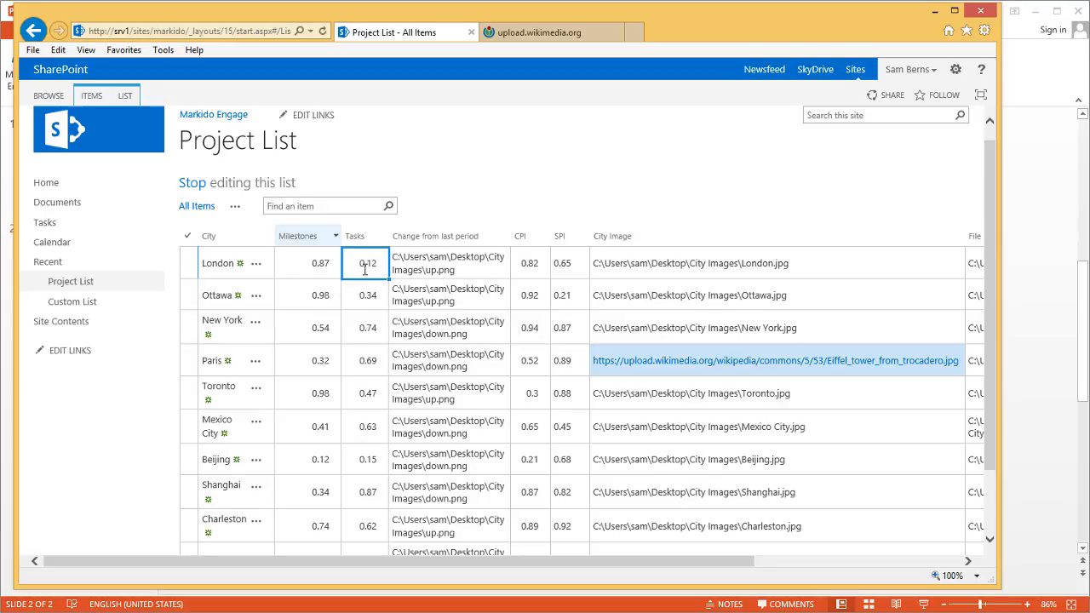
{"action": "left_click", "coordinate": [638, 265]}
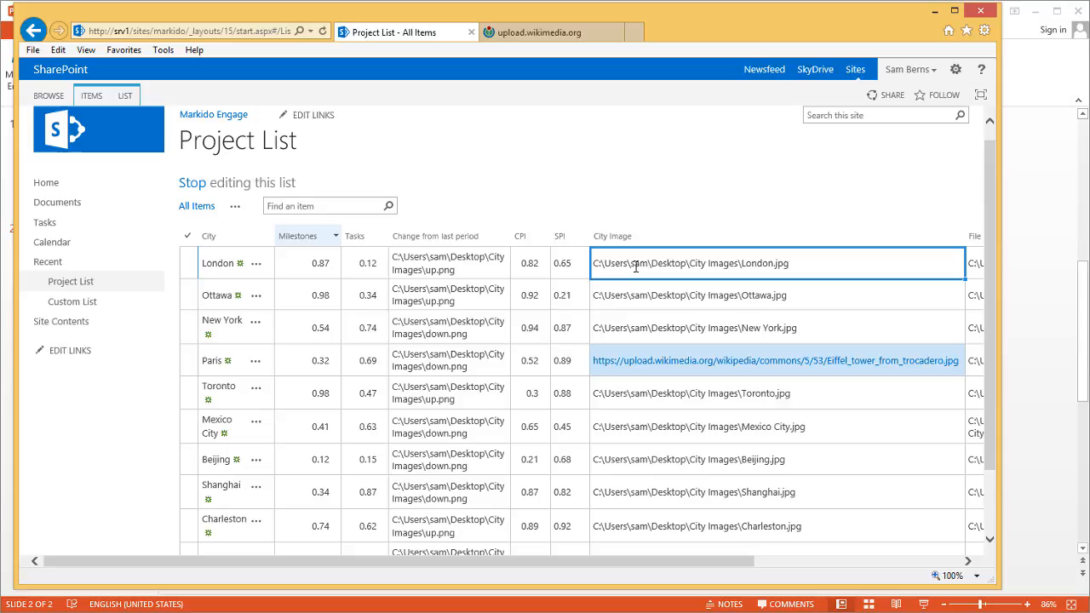
{"action": "left_click", "coordinate": [677, 360]}
{"action": "left_click", "coordinate": [886, 389]}
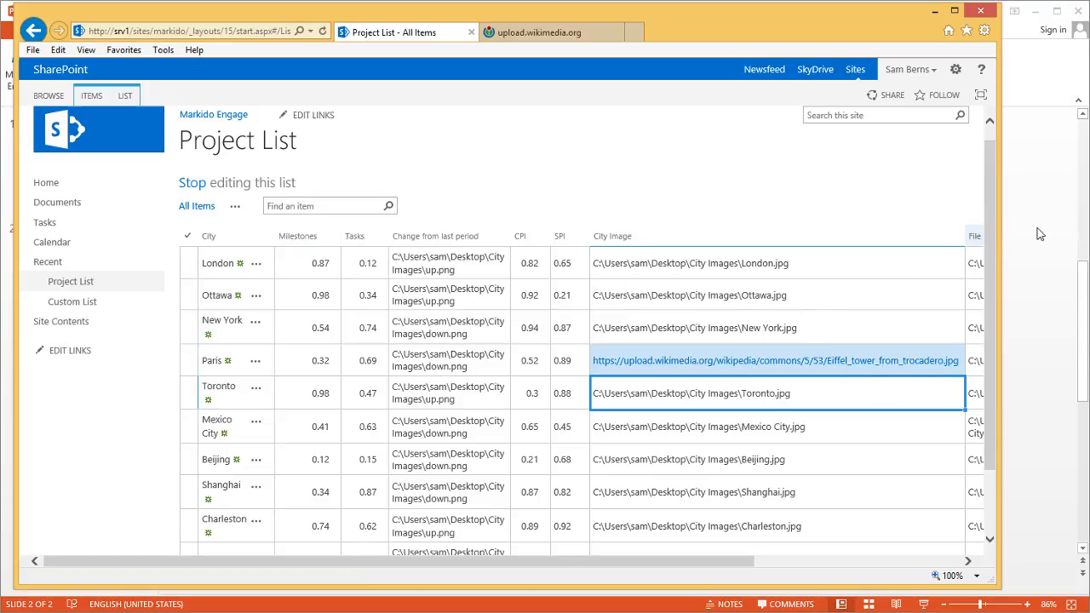
{"action": "key", "text": "alt+Tab"}
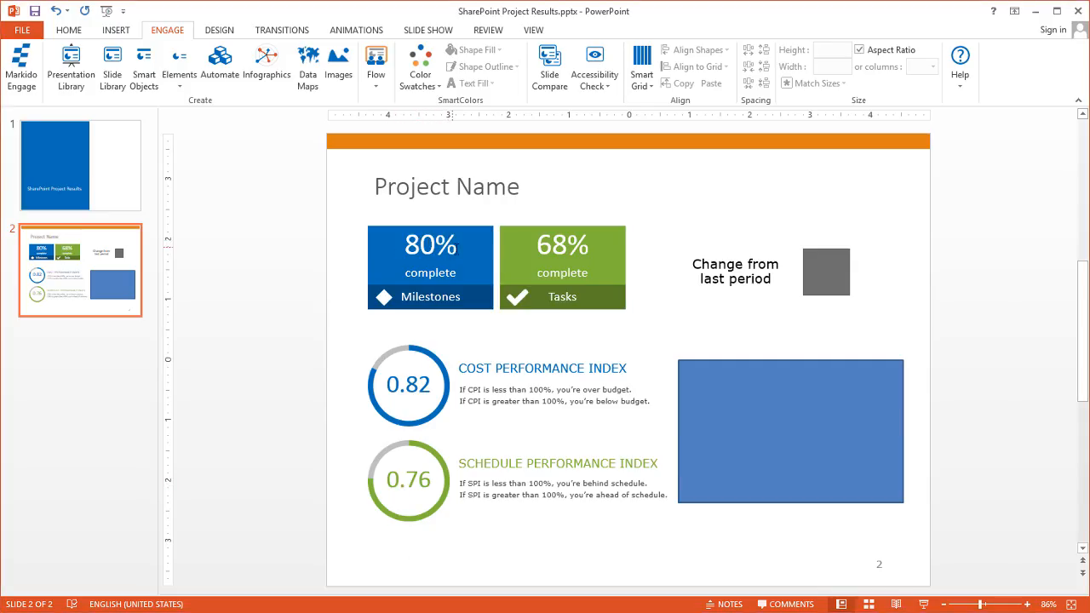
{"action": "key", "text": "alt+Tab"}
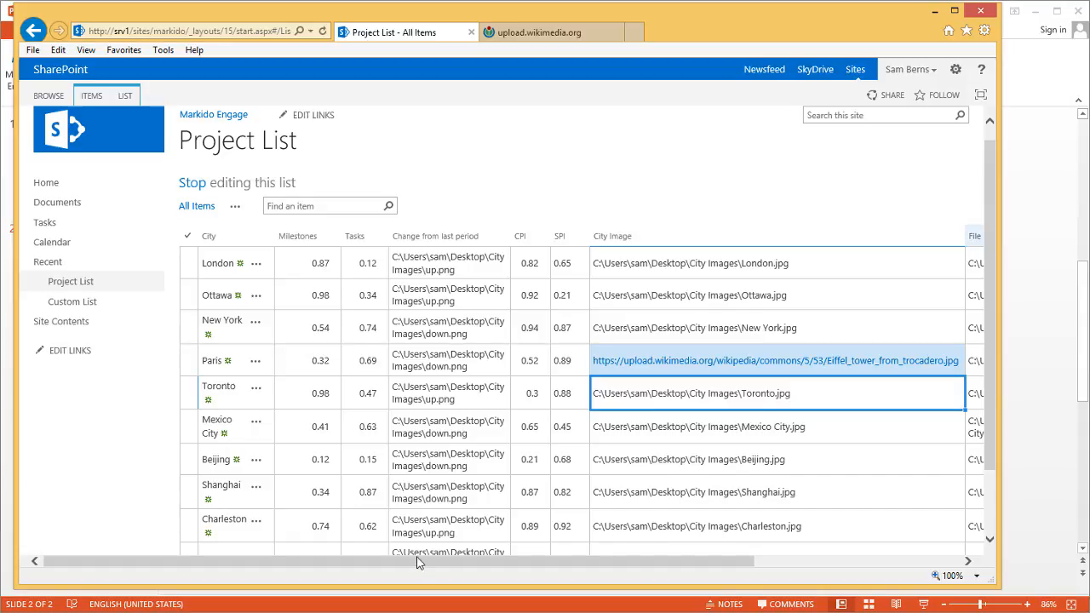
Scroll to the Milestone as % column and start a new column via More Column Types
{"action": "left_click_drag", "start_coordinate": [440, 564], "coordinate": [746, 577]}
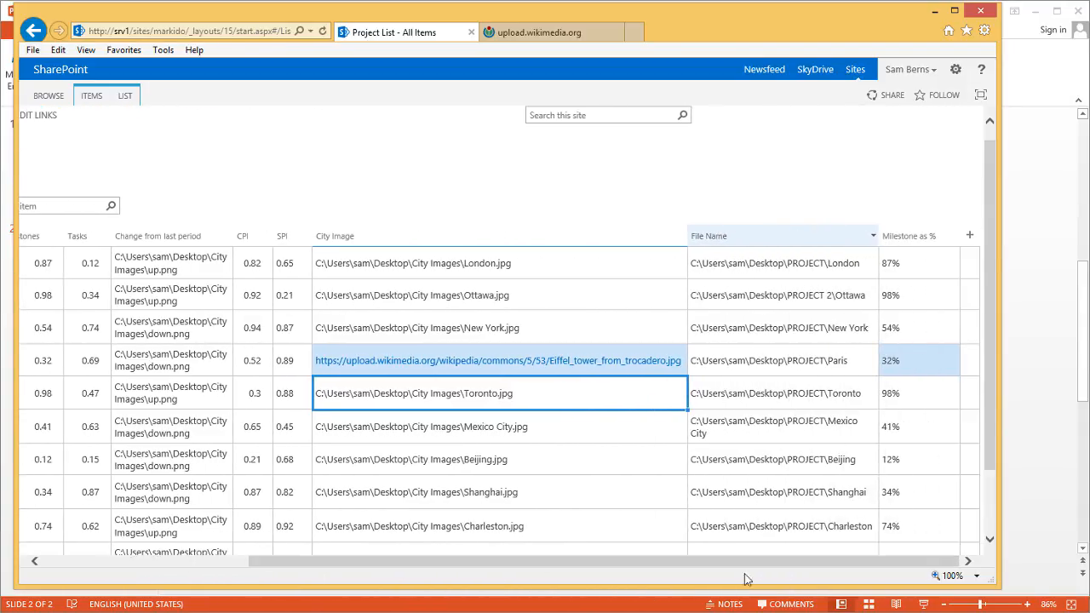
{"action": "left_click", "coordinate": [916, 268]}
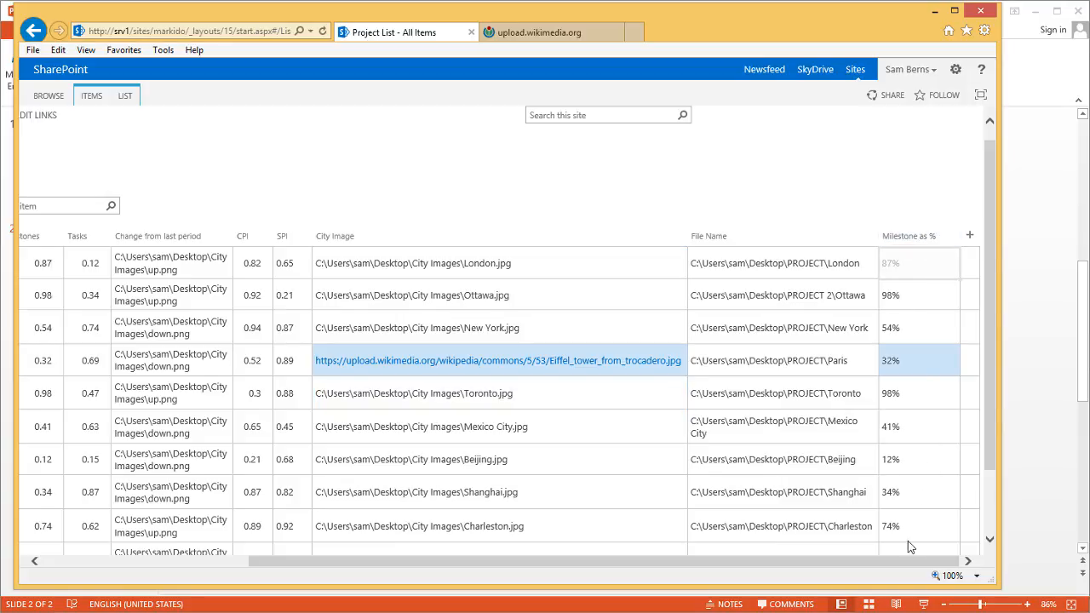
{"action": "left_click", "coordinate": [968, 235]}
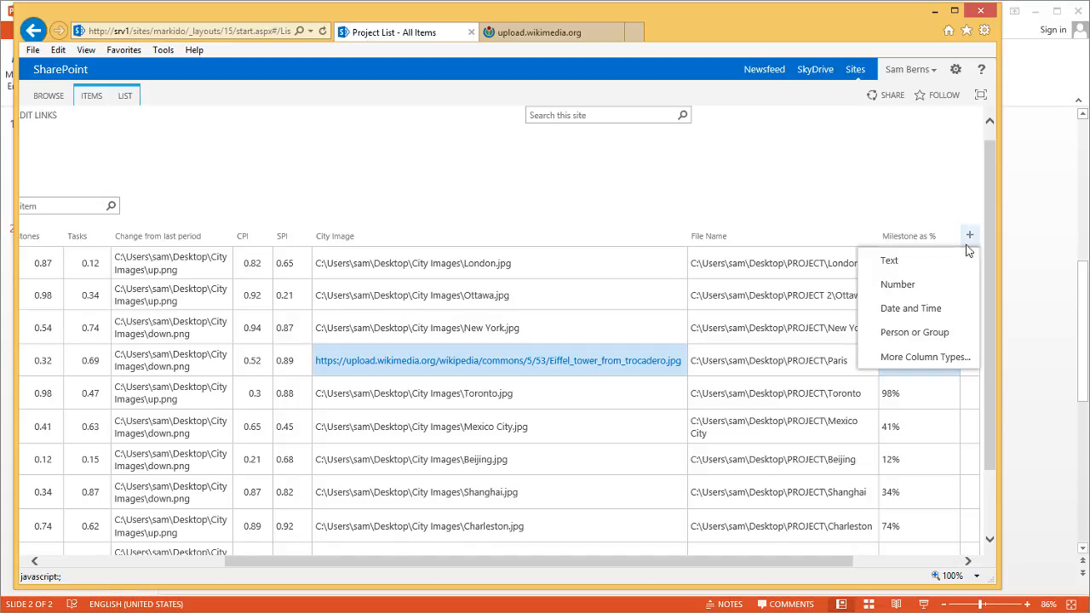
{"action": "left_click", "coordinate": [920, 360]}
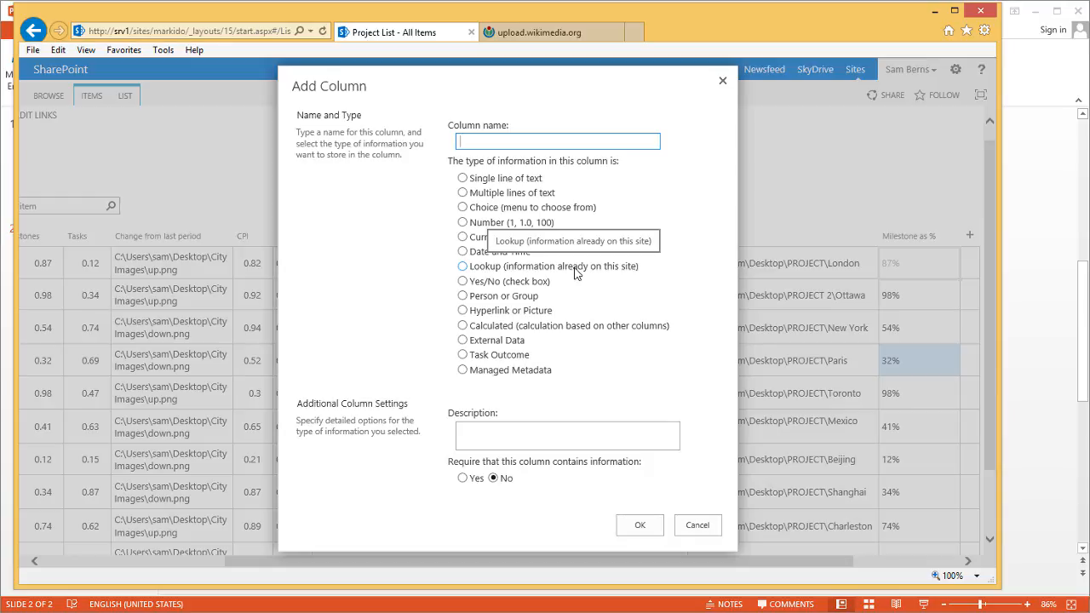
Name the column 'Task as %', make it Calculated with Tasks inserted, and launch blank Excel
{"action": "type", "text": "Task as %"}
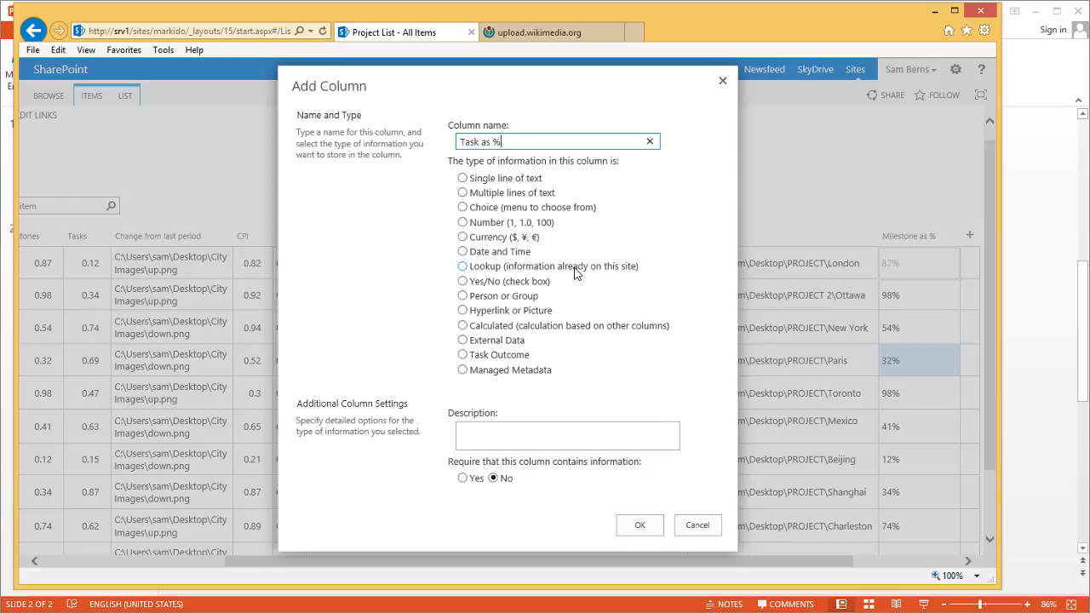
{"action": "left_click", "coordinate": [463, 328]}
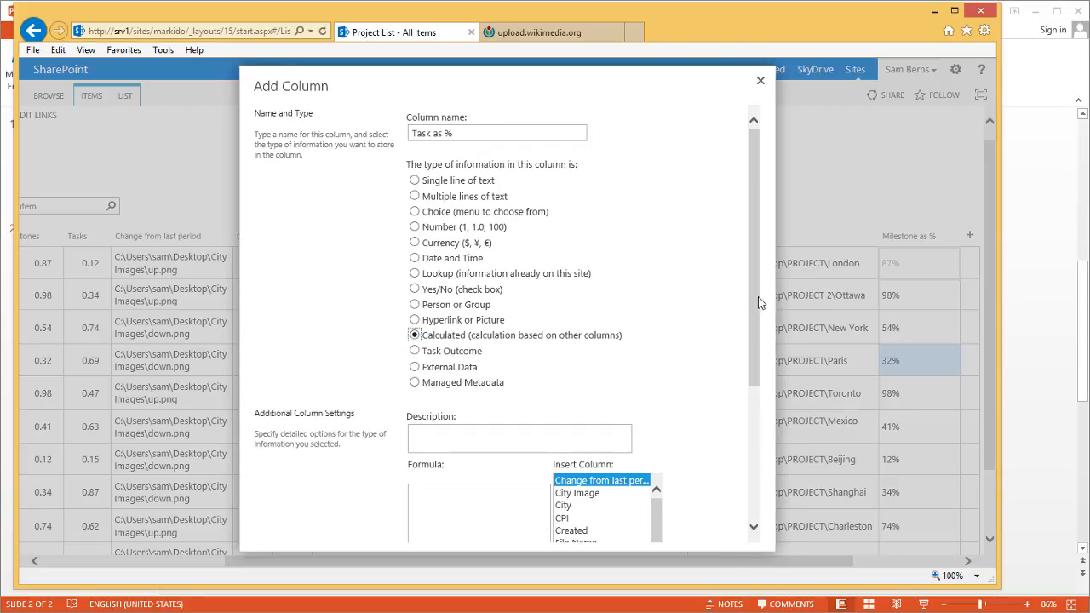
{"action": "left_click_drag", "start_coordinate": [758, 296], "coordinate": [765, 375]}
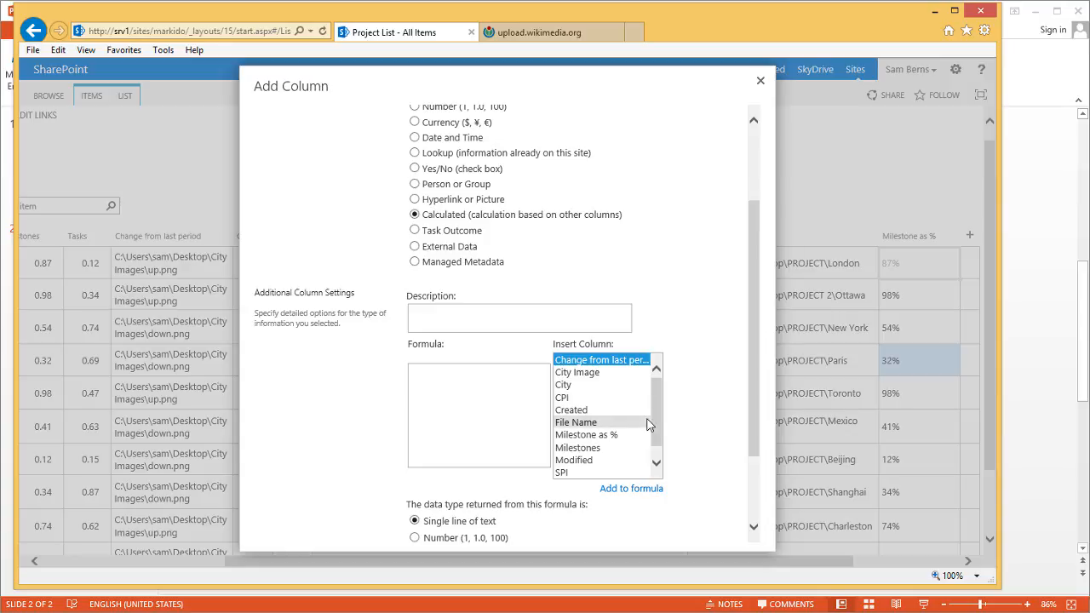
{"action": "left_click_drag", "start_coordinate": [657, 418], "coordinate": [660, 443]}
{"action": "left_click", "coordinate": [645, 473]}
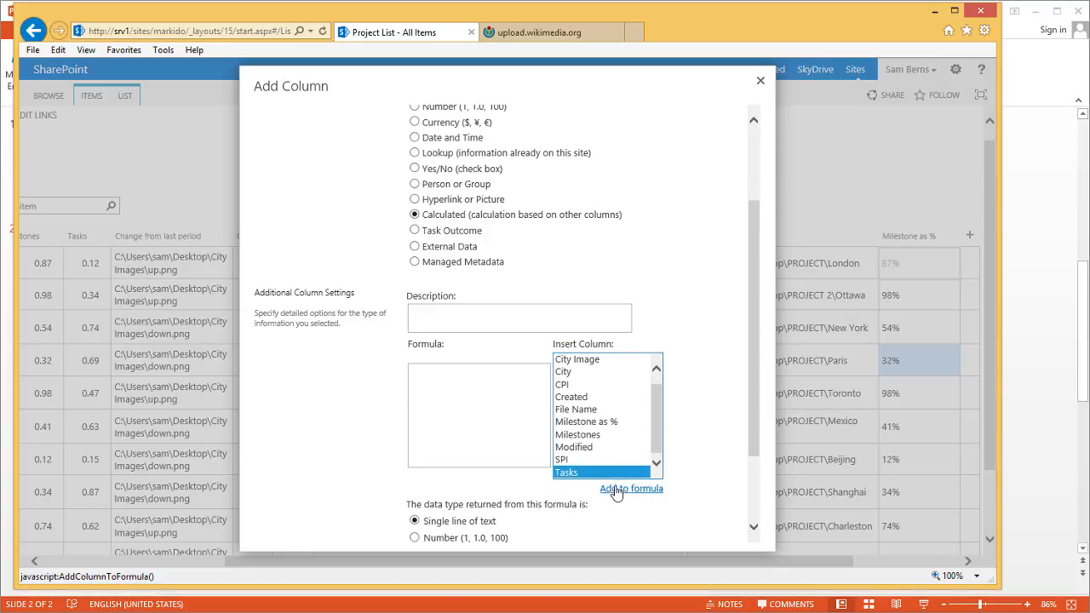
{"action": "left_click", "coordinate": [459, 406]}
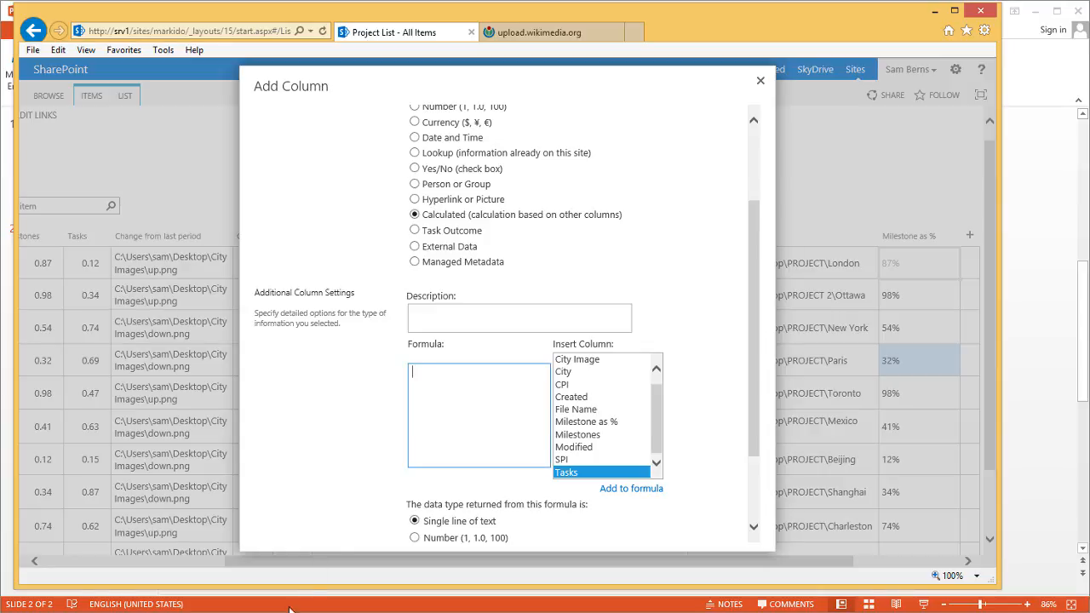
{"action": "left_click", "coordinate": [366, 611]}
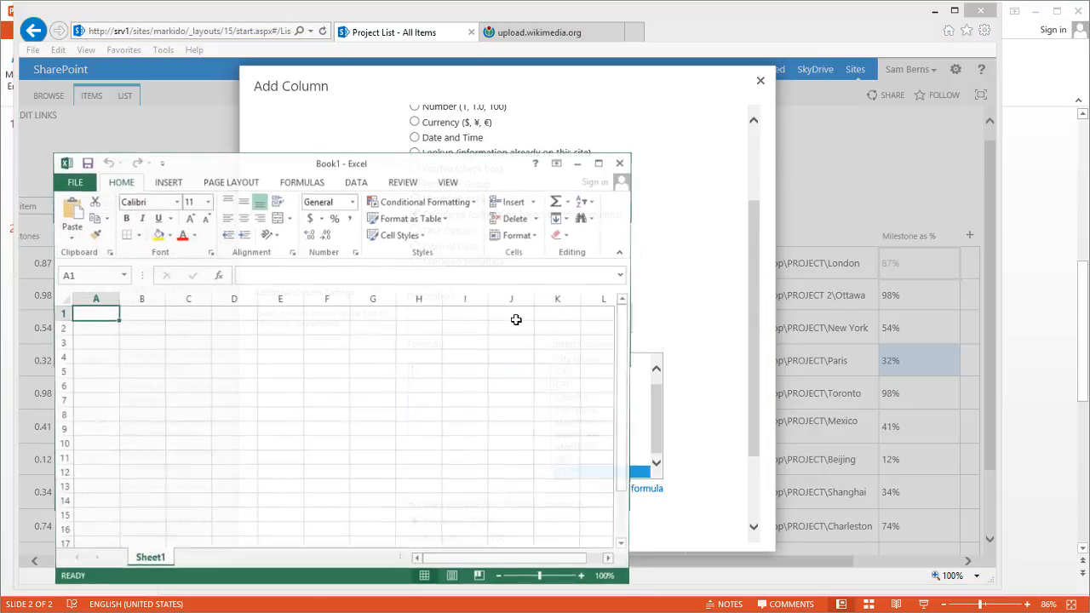
Enter 92% in cell E4 and .92 in cell D4 of the scratch sheet
{"action": "left_click", "coordinate": [265, 362]}
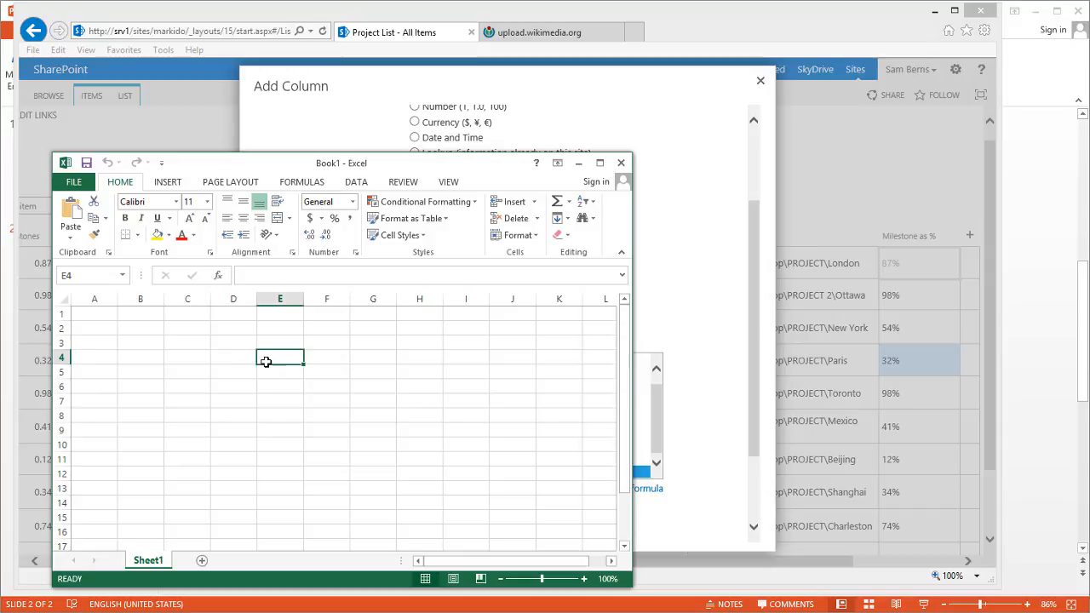
{"action": "type", "text": "92"}
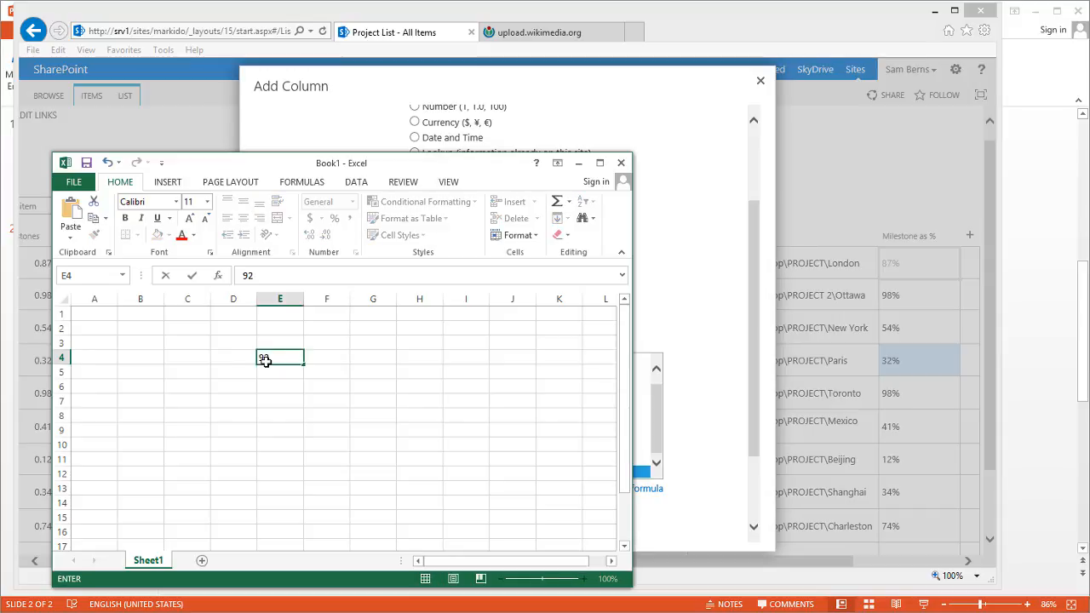
{"action": "type", "text": "%"}
{"action": "key", "text": "Return"}
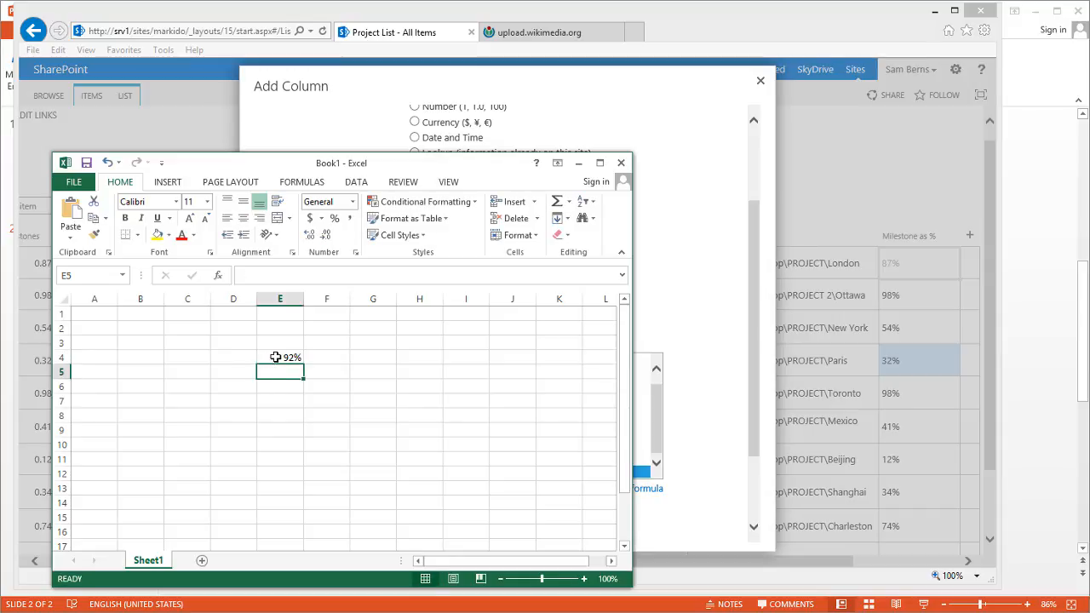
{"action": "left_click", "coordinate": [238, 354]}
{"action": "type", "text": ".92"}
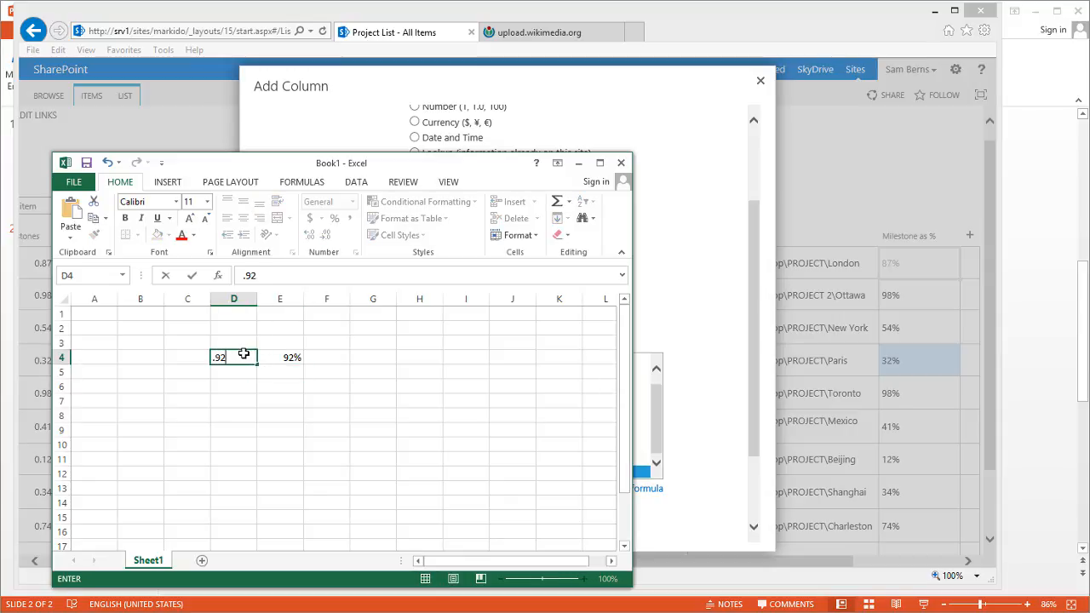
{"action": "key", "text": "Return"}
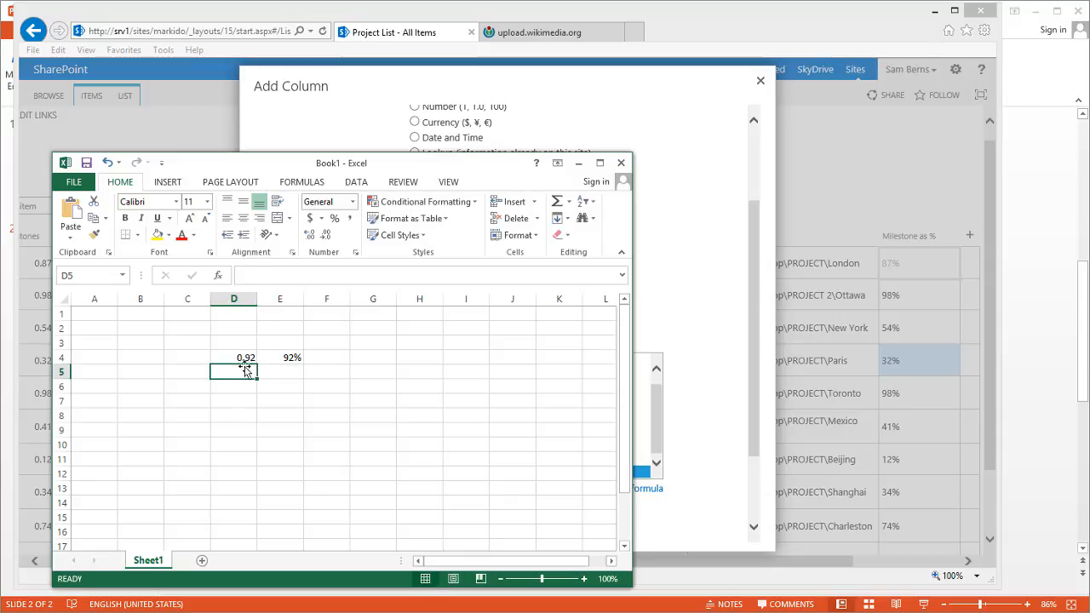
{"action": "left_click", "coordinate": [243, 354]}
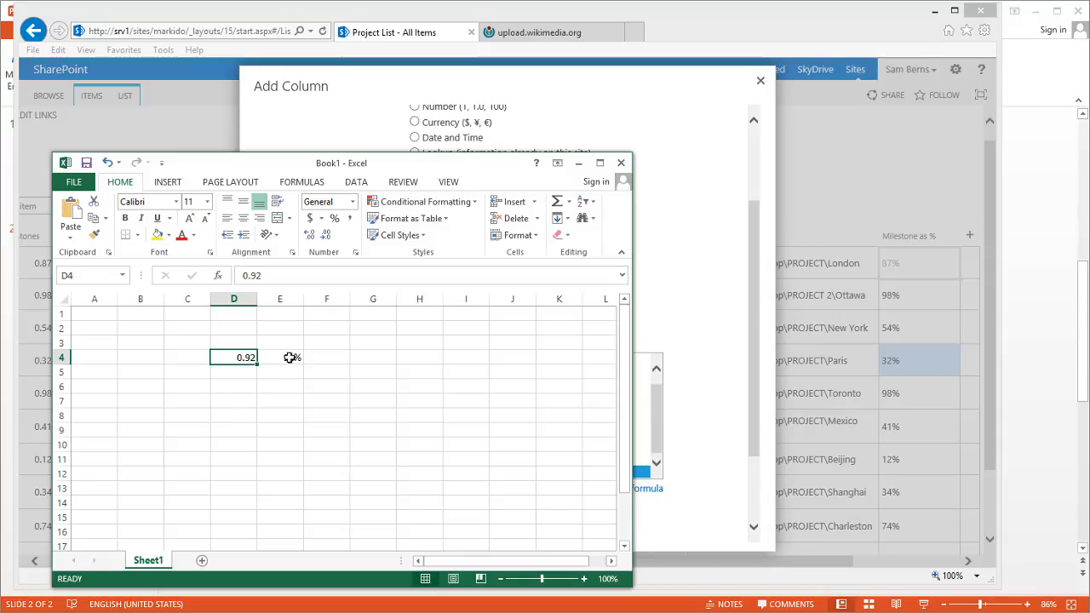
Inspect E4's custom number format code 0% in Format Cells without changing it
{"action": "left_click", "coordinate": [289, 384]}
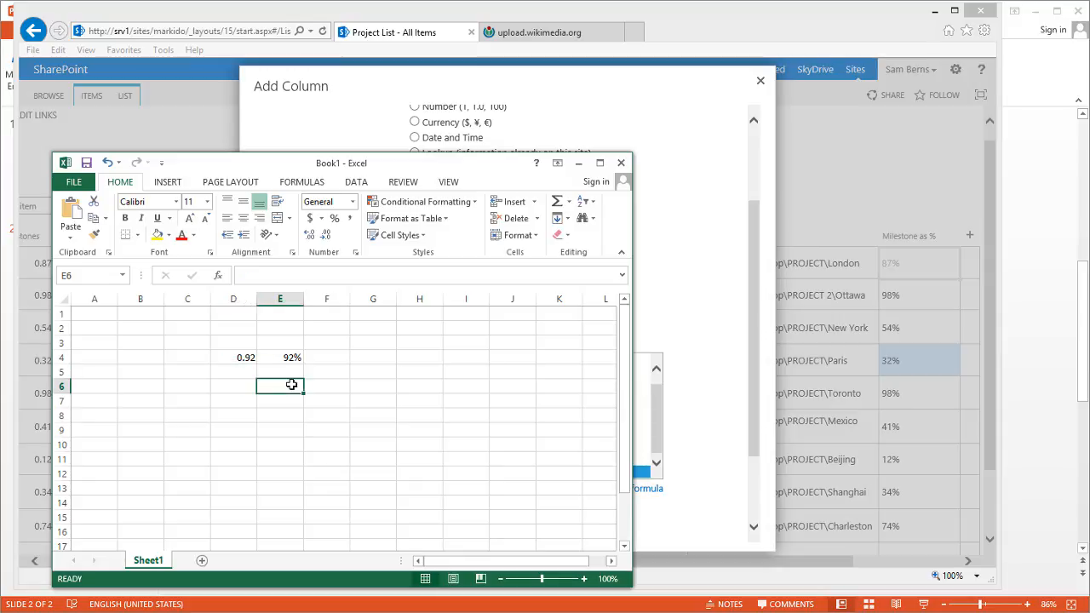
{"action": "right_click", "coordinate": [291, 359]}
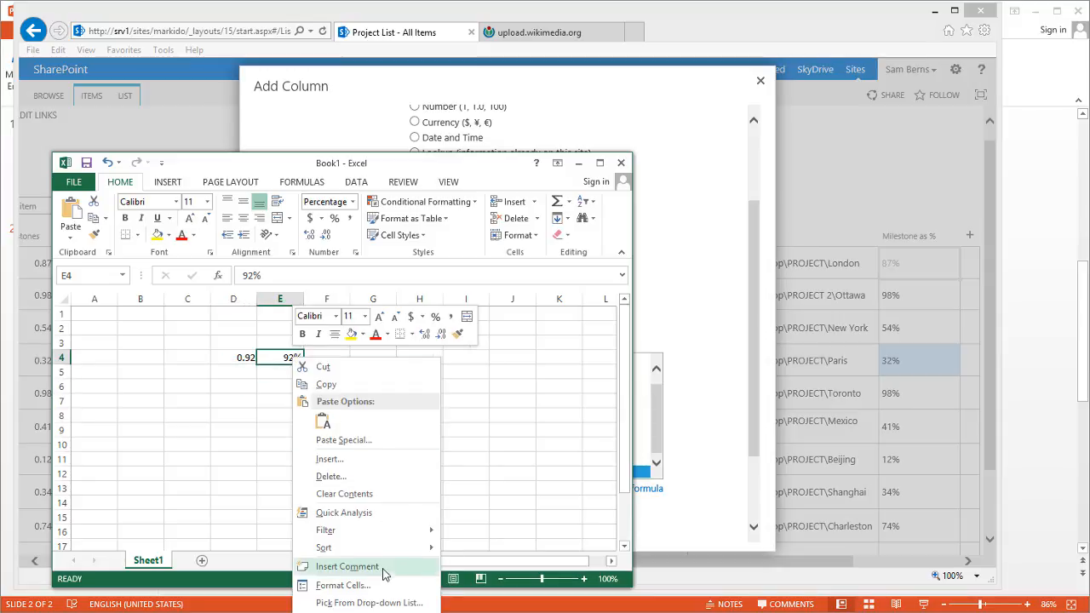
{"action": "left_click", "coordinate": [380, 587]}
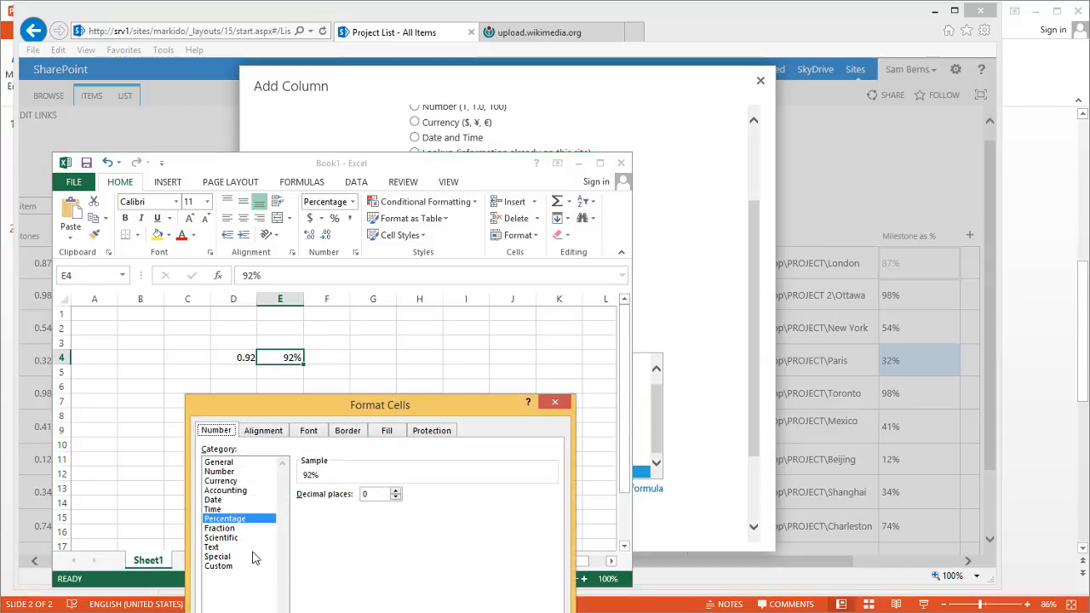
{"action": "left_click", "coordinate": [238, 567]}
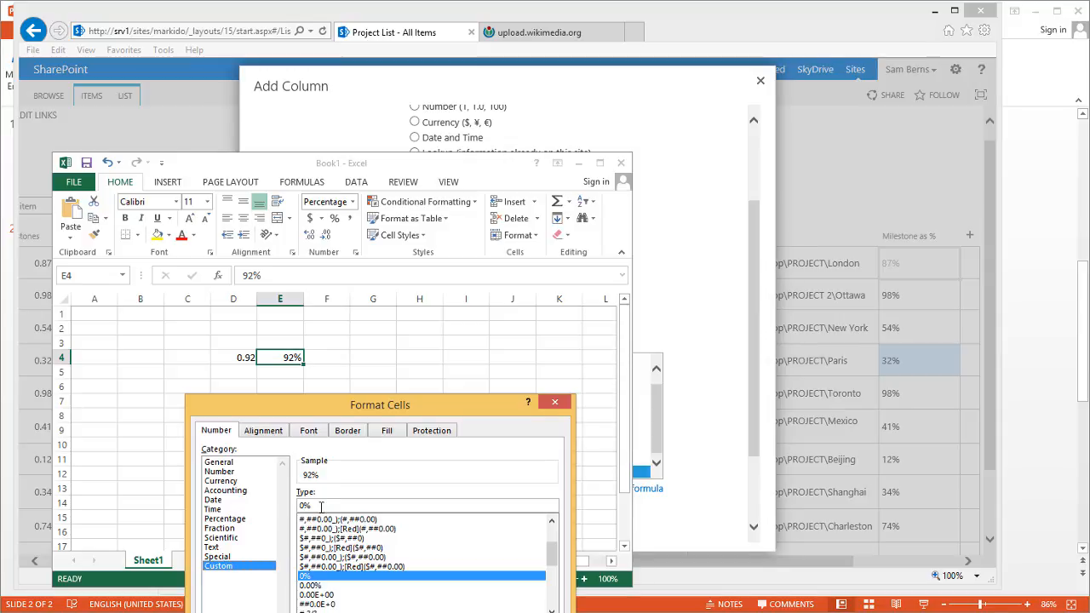
{"action": "left_click_drag", "start_coordinate": [318, 503], "coordinate": [294, 504]}
{"action": "left_click", "coordinate": [356, 508]}
{"action": "key", "text": "Escape"}
Enter =TEXT(D4,"0%") in D6, showing 92%, and copy the formula text
{"action": "left_click", "coordinate": [246, 386]}
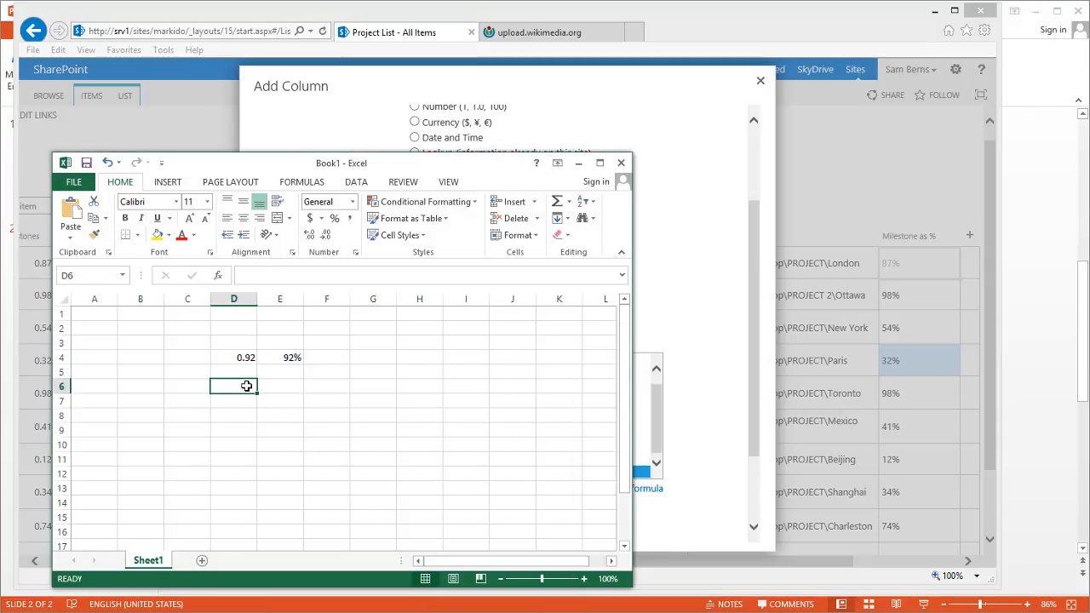
{"action": "type", "text": "=text("}
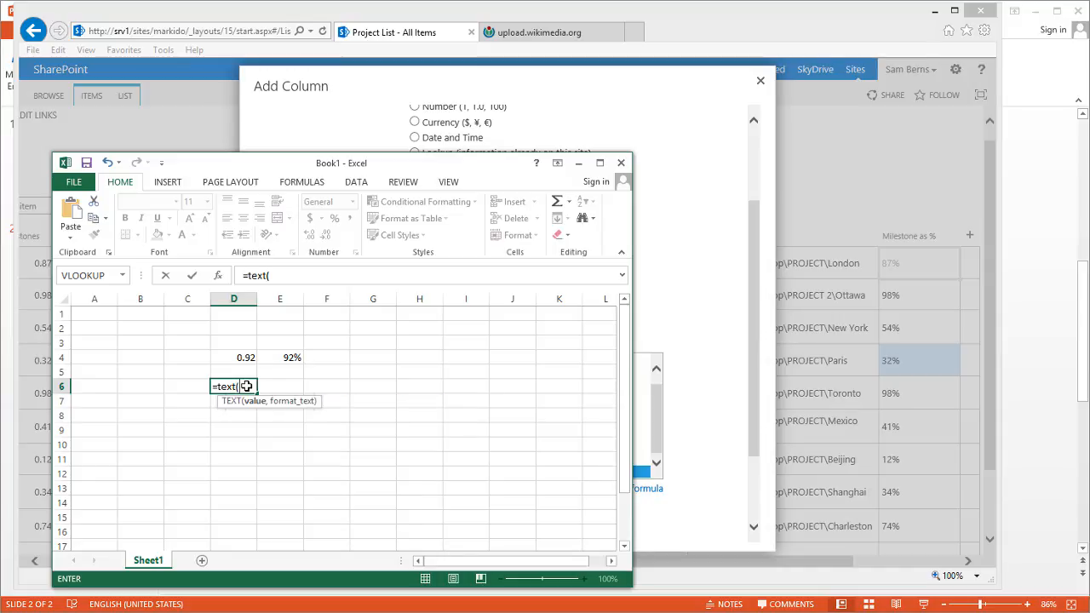
{"action": "left_click", "coordinate": [236, 358]}
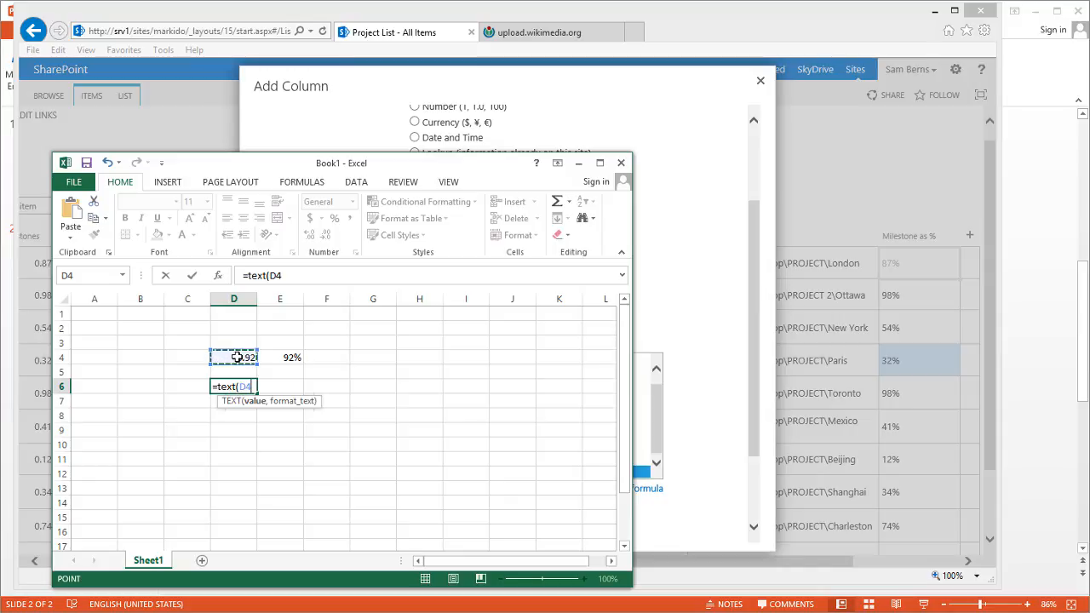
{"action": "type", "text": ","}
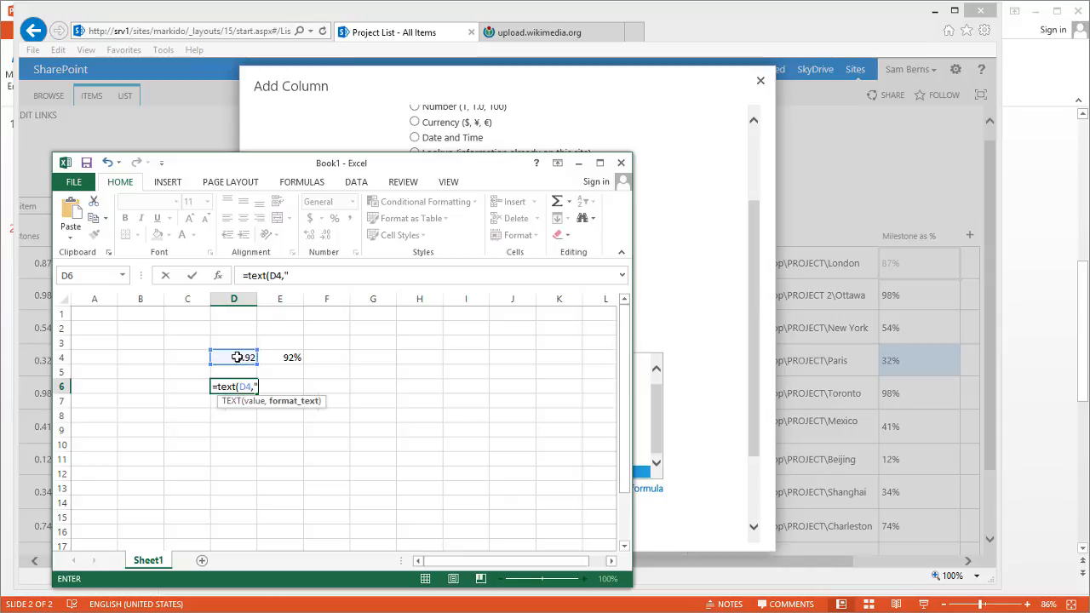
{"action": "type", "text": "\"0%\")"}
{"action": "key", "text": "Return"}
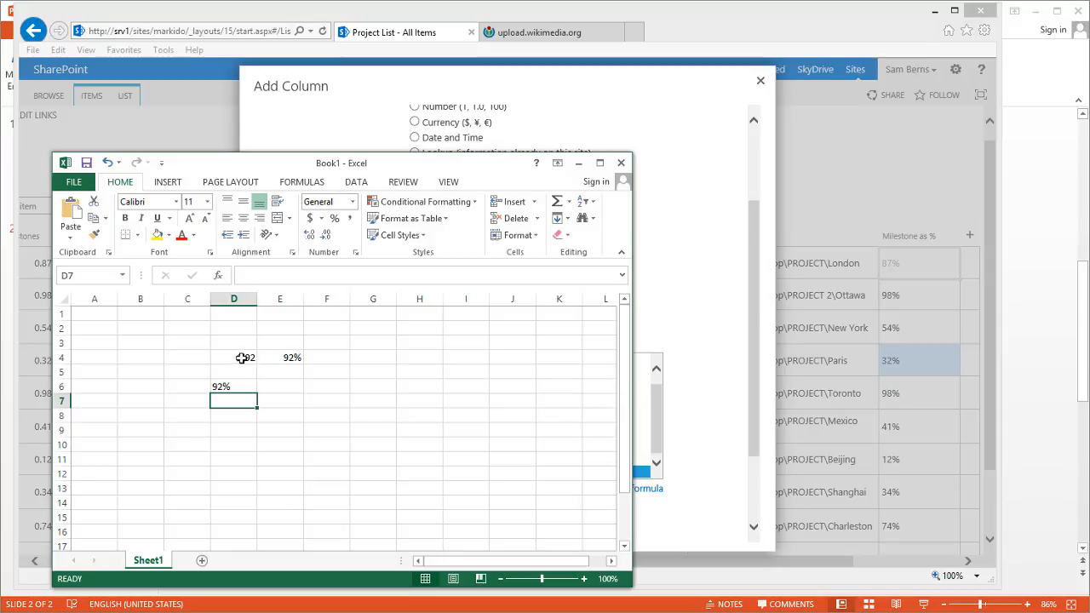
{"action": "left_click", "coordinate": [243, 385]}
{"action": "left_click", "coordinate": [321, 282]}
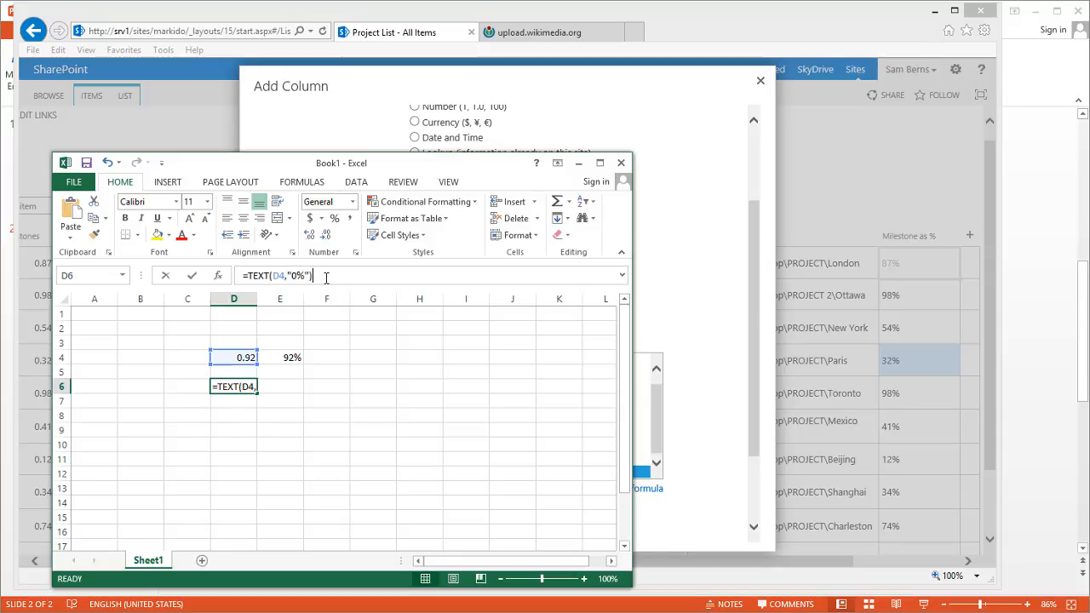
{"action": "left_click_drag", "start_coordinate": [321, 282], "coordinate": [194, 277]}
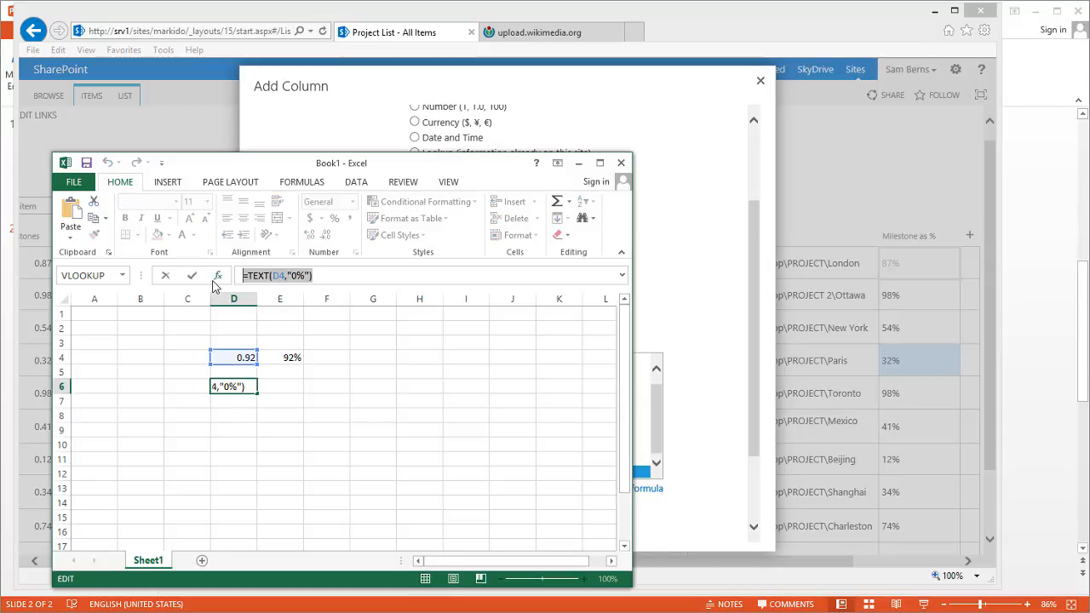
{"action": "key", "text": "ctrl+c"}
{"action": "key", "text": "Escape"}
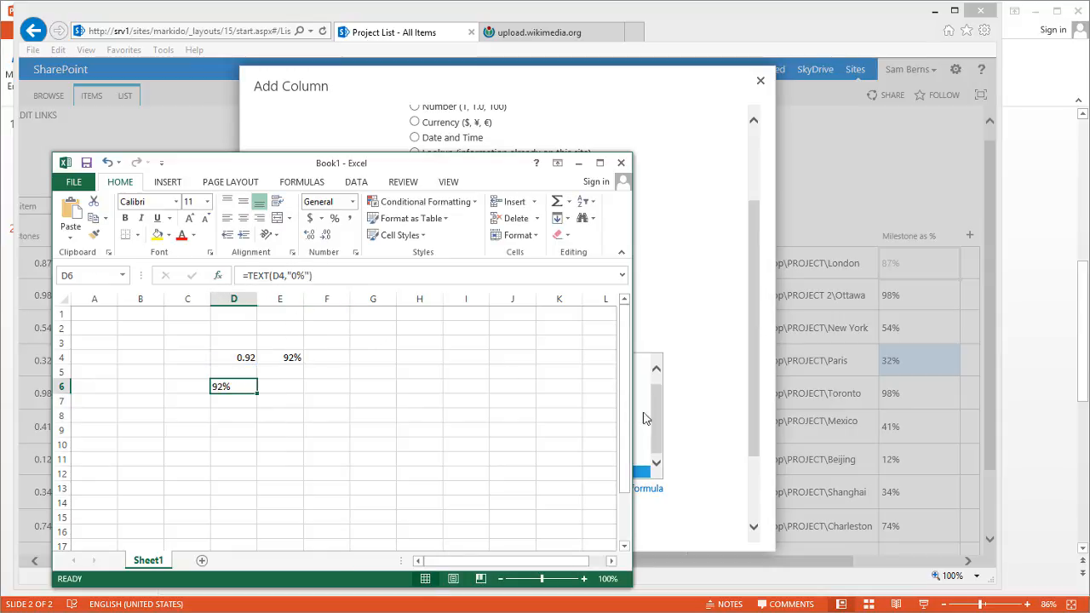
Paste the TEXT formula into the Formula box, replacing D4 with the Tasks column reference
{"action": "left_click", "coordinate": [696, 401]}
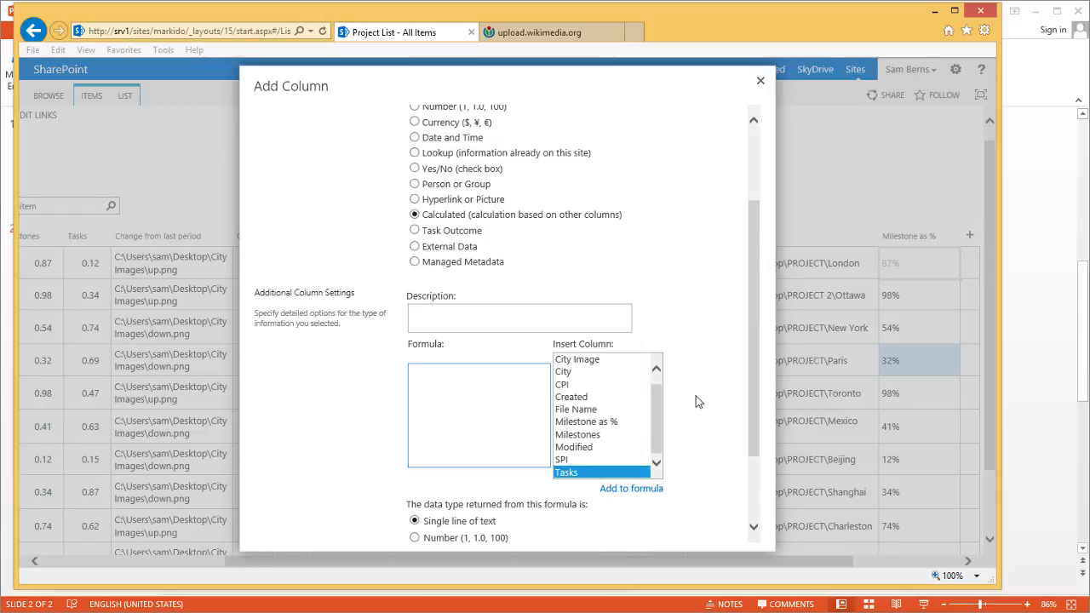
{"action": "left_click", "coordinate": [464, 382]}
{"action": "key", "text": "ctrl+v"}
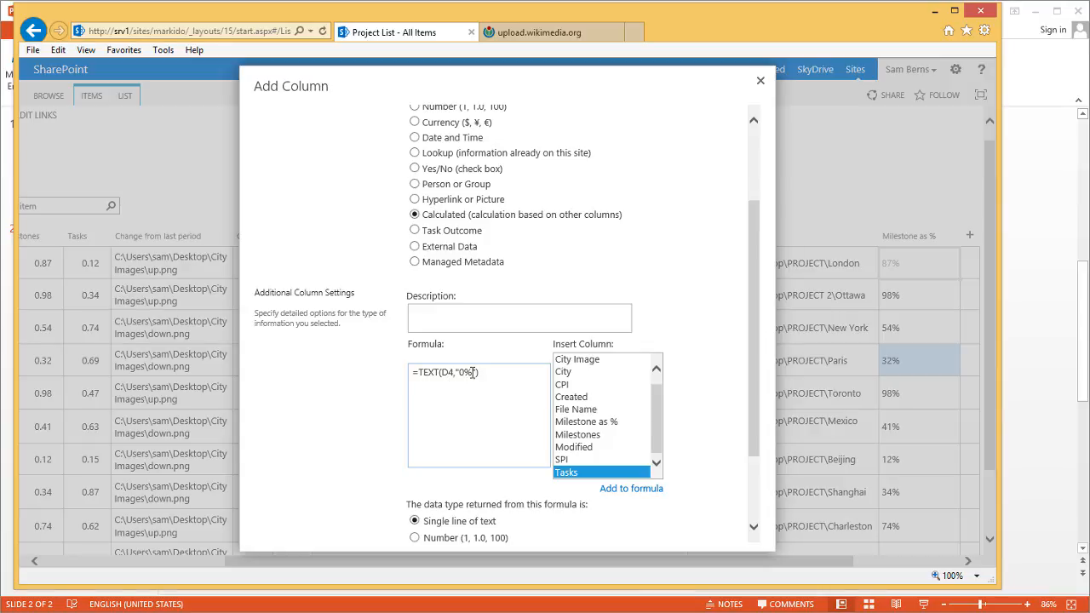
{"action": "key", "text": "BackSpace"}
{"action": "key", "text": "BackSpace"}
{"action": "left_click", "coordinate": [627, 494]}
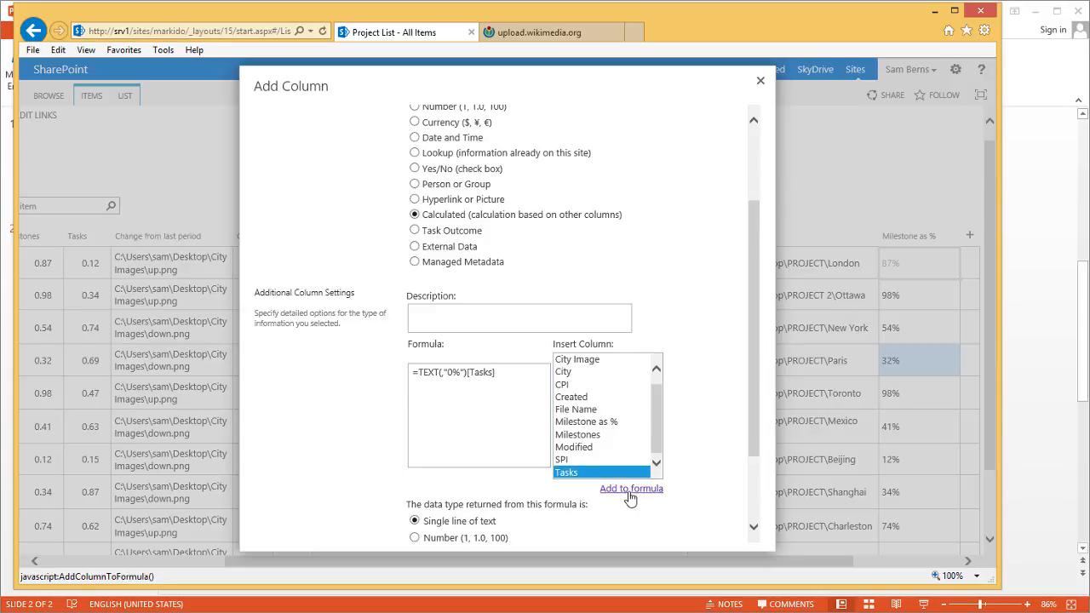
Rearrange the formula to =TEXT([Tasks],"0%") and save the Task as % column
{"action": "double_click", "coordinate": [489, 376]}
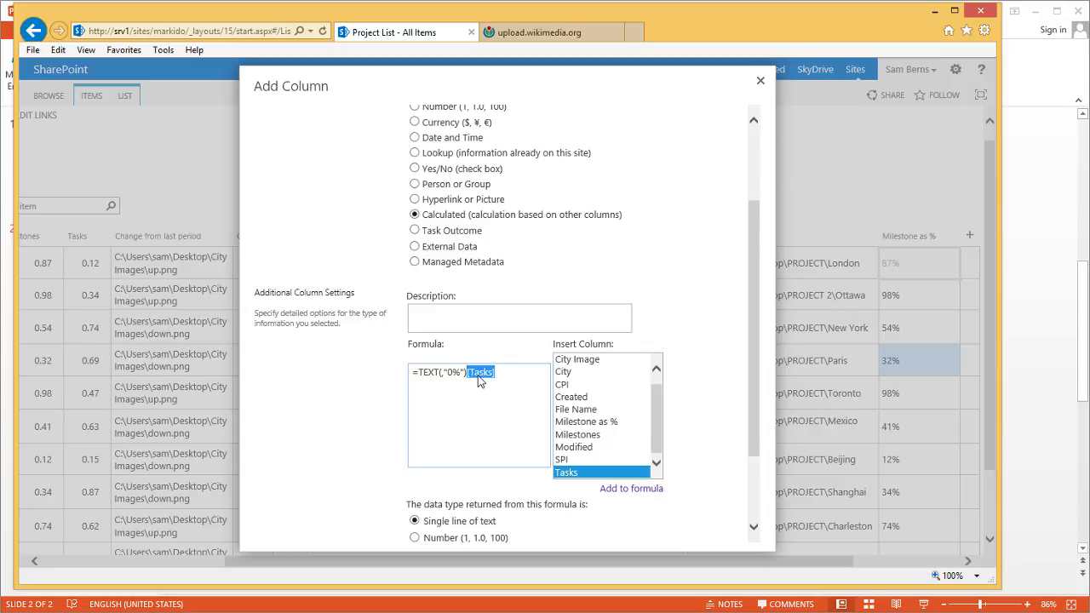
{"action": "left_click_drag", "start_coordinate": [478, 377], "coordinate": [439, 375]}
{"action": "left_click", "coordinate": [435, 404]}
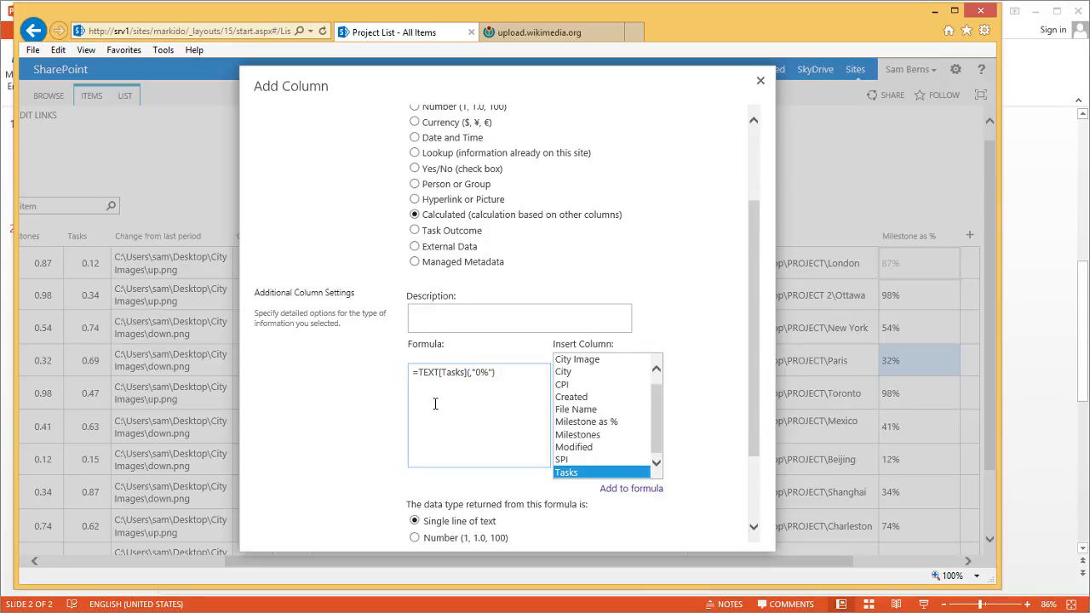
{"action": "left_click", "coordinate": [471, 372]}
{"action": "key", "text": "BackSpace"}
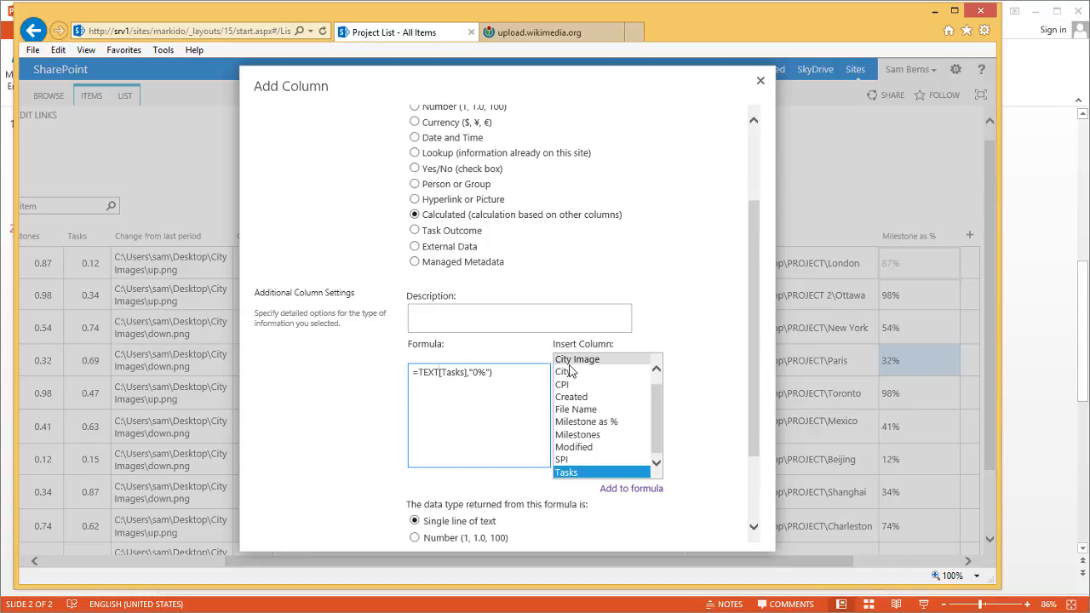
{"action": "type", "text": "("}
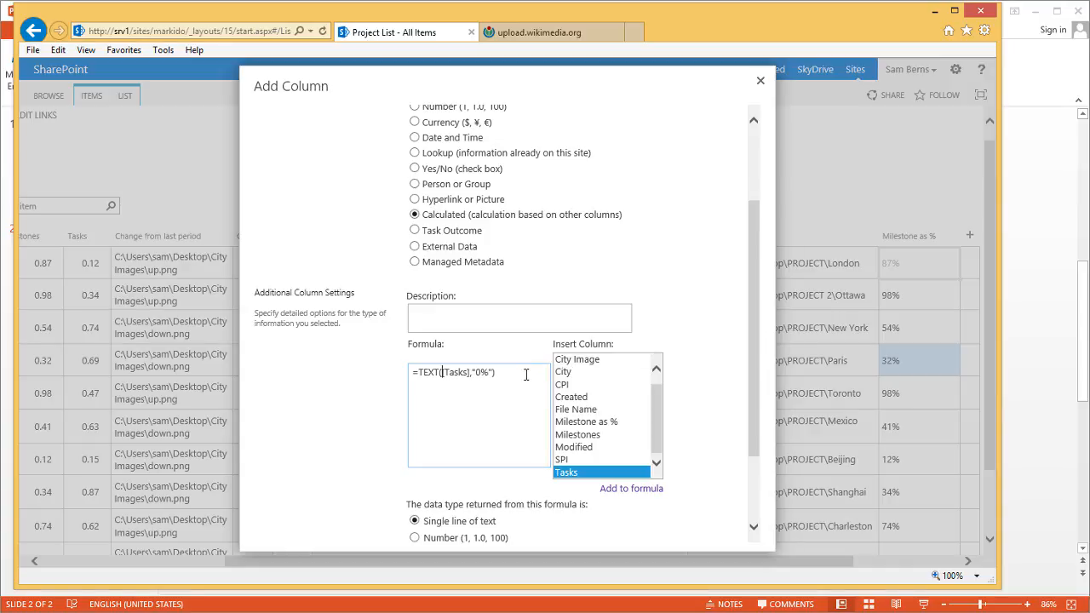
{"action": "left_click_drag", "start_coordinate": [750, 303], "coordinate": [759, 394]}
{"action": "left_click", "coordinate": [658, 531]}
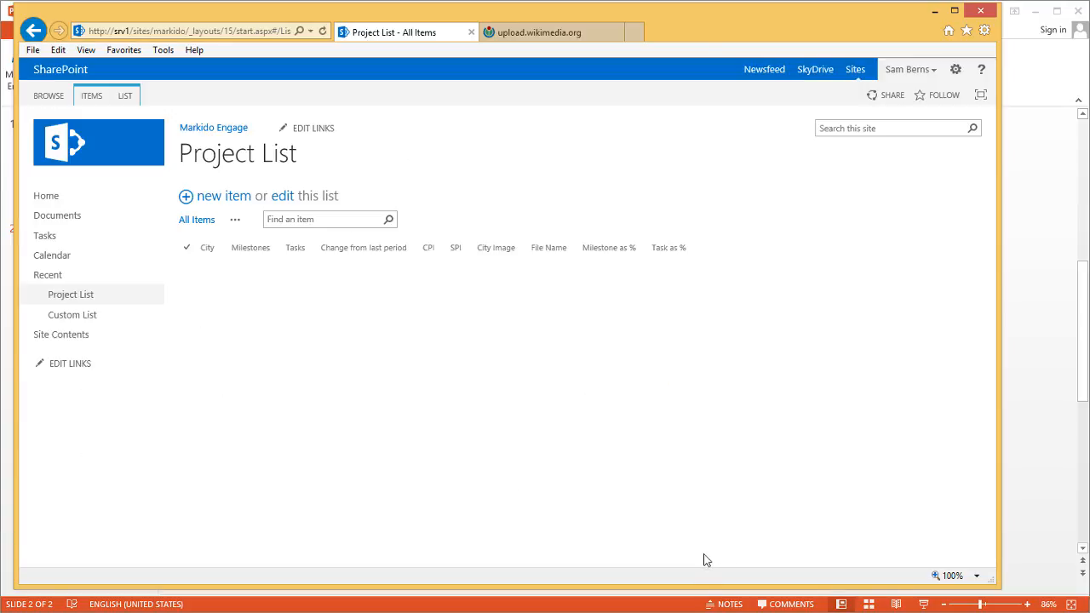
Compare each city's Task as % and Milestone as % values, then return to PowerPoint
{"action": "left_click_drag", "start_coordinate": [652, 569], "coordinate": [888, 572]}
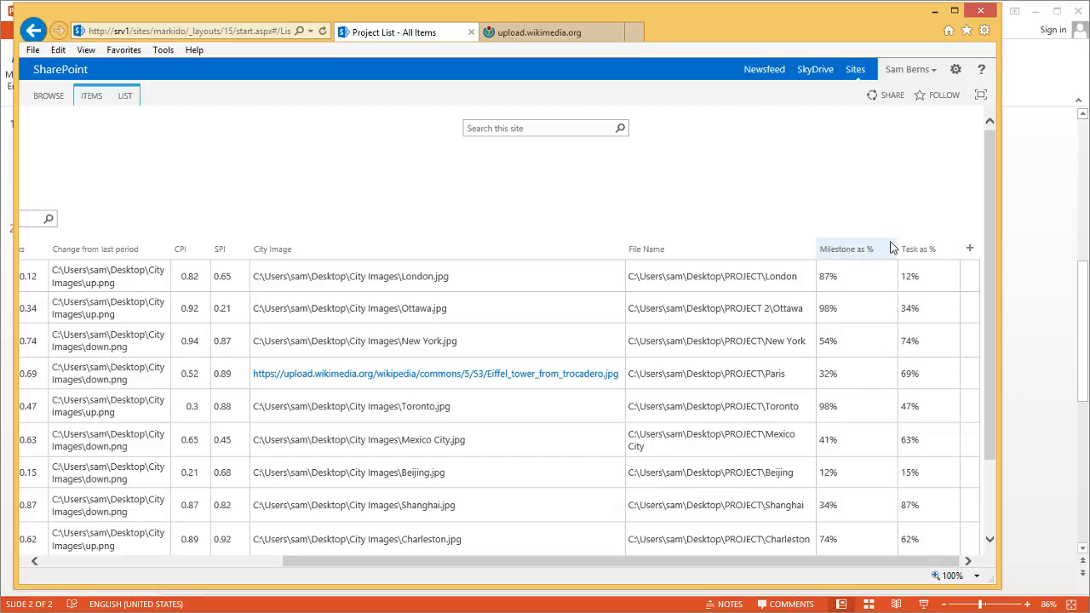
{"action": "left_click", "coordinate": [1042, 320]}
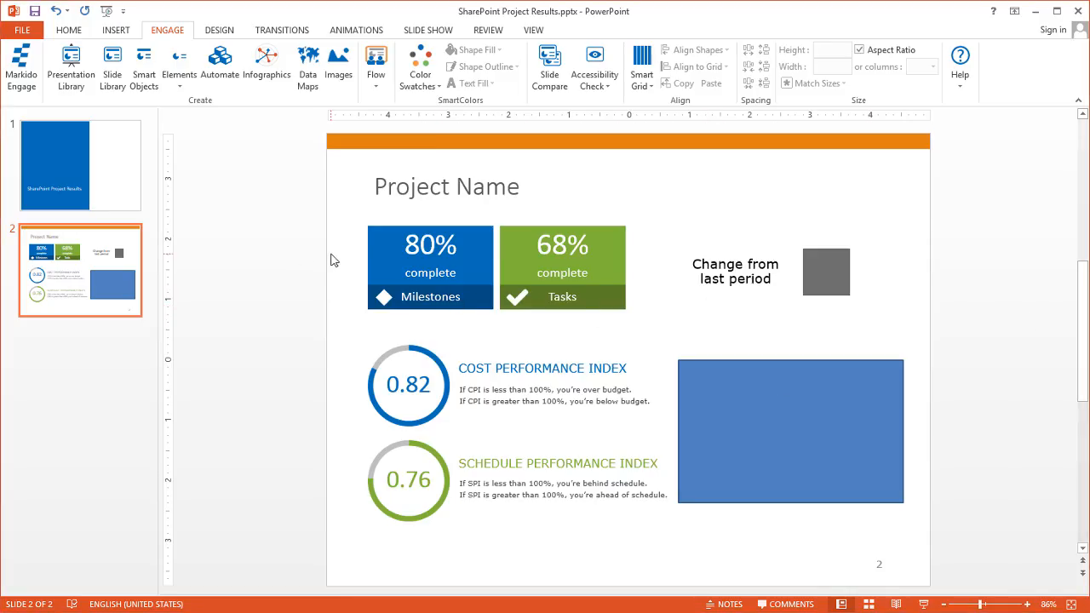
Launch SharePoint SlideMerge from Engage's Automate list and select the saved Project List merge
{"action": "left_click", "coordinate": [220, 66]}
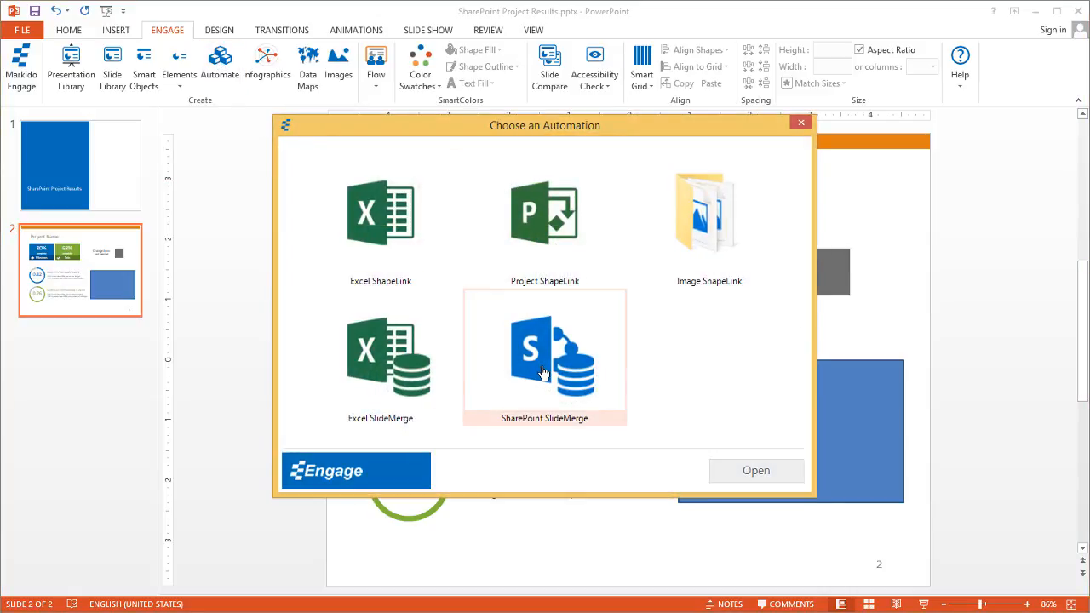
{"action": "double_click", "coordinate": [542, 372]}
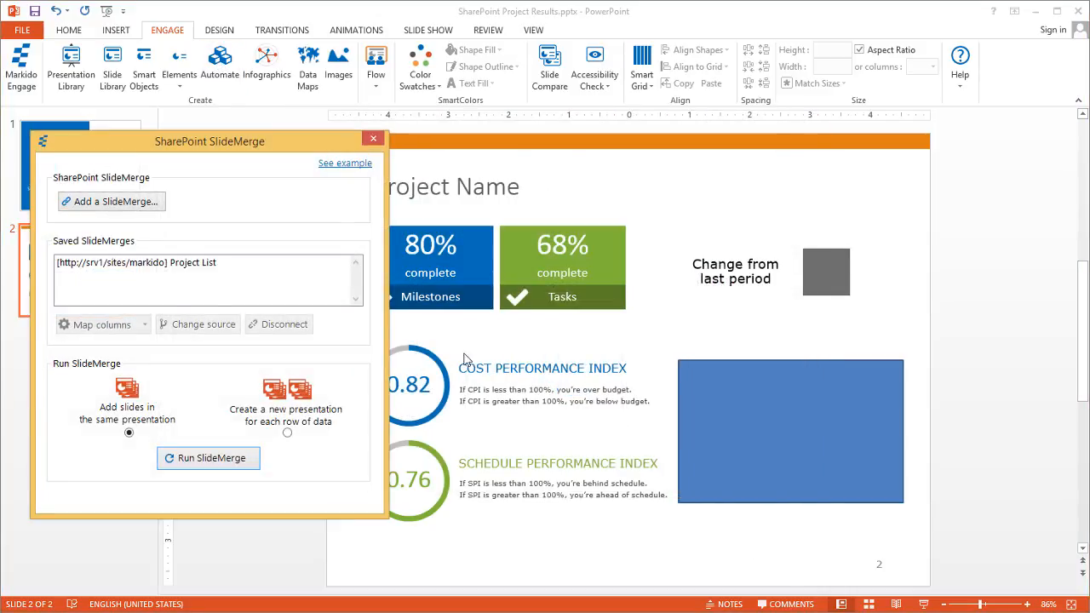
{"action": "left_click", "coordinate": [154, 265]}
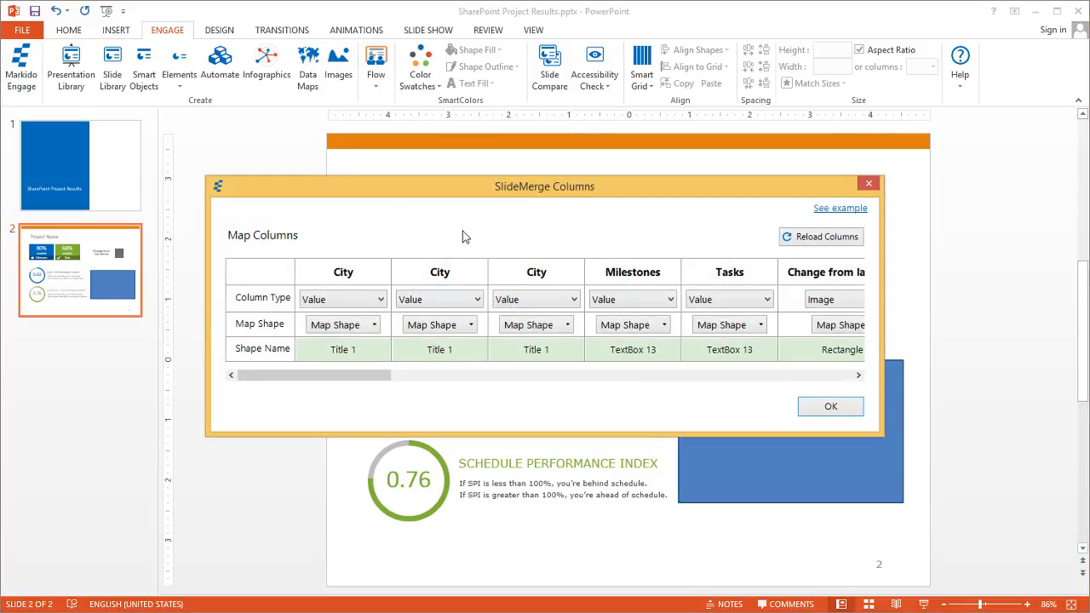
Disconnect the Milestones and Tasks columns from their shapes and reload the SharePoint columns
{"action": "left_click_drag", "start_coordinate": [344, 383], "coordinate": [383, 383]}
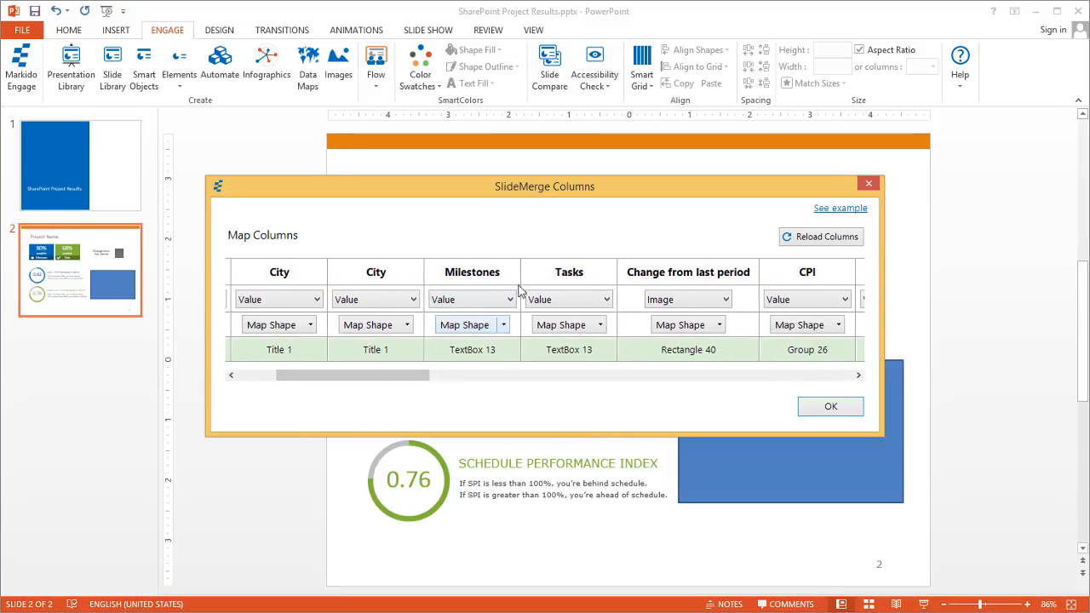
{"action": "left_click", "coordinate": [504, 326]}
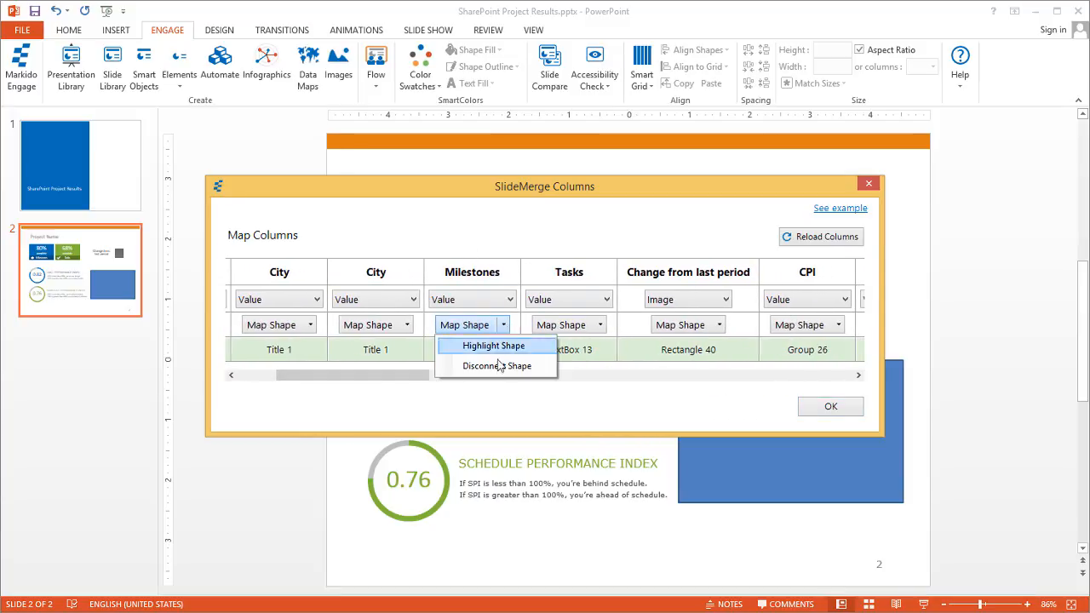
{"action": "left_click", "coordinate": [499, 365]}
{"action": "left_click", "coordinate": [599, 325]}
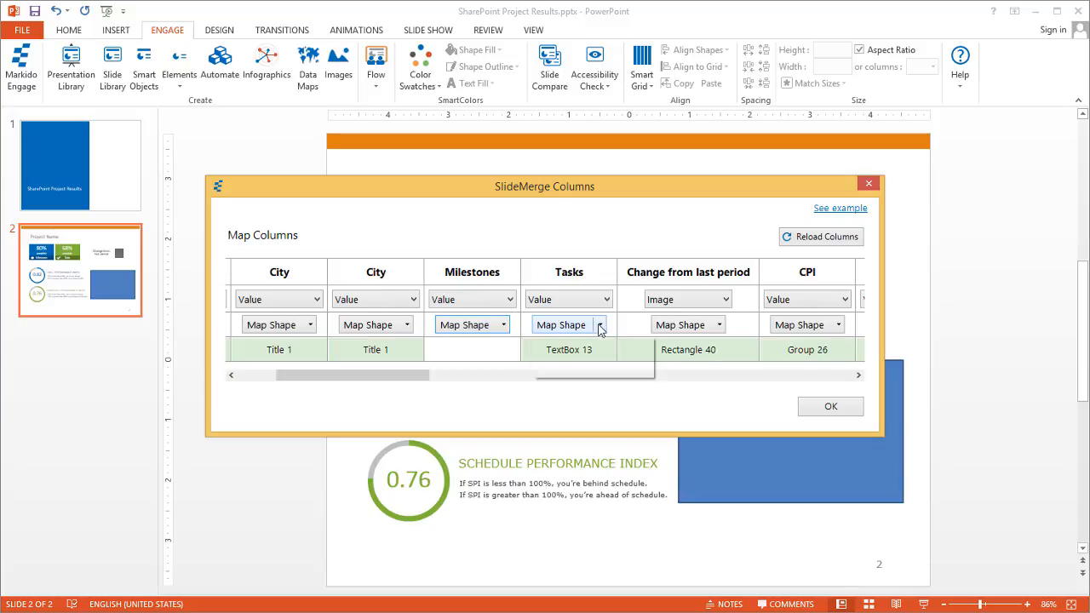
{"action": "left_click", "coordinate": [588, 366]}
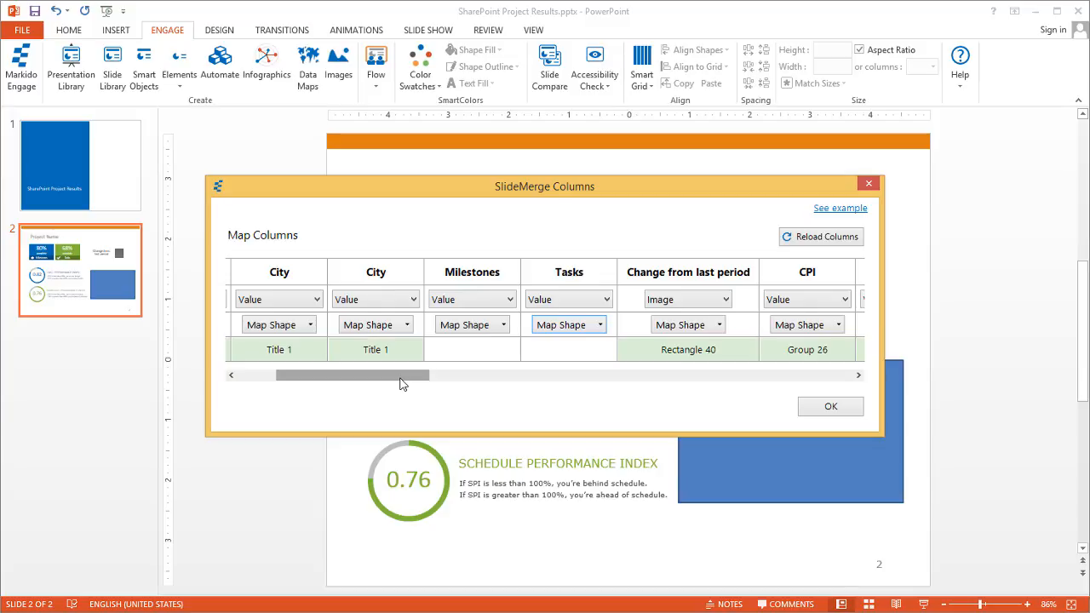
{"action": "left_click_drag", "start_coordinate": [400, 383], "coordinate": [572, 400]}
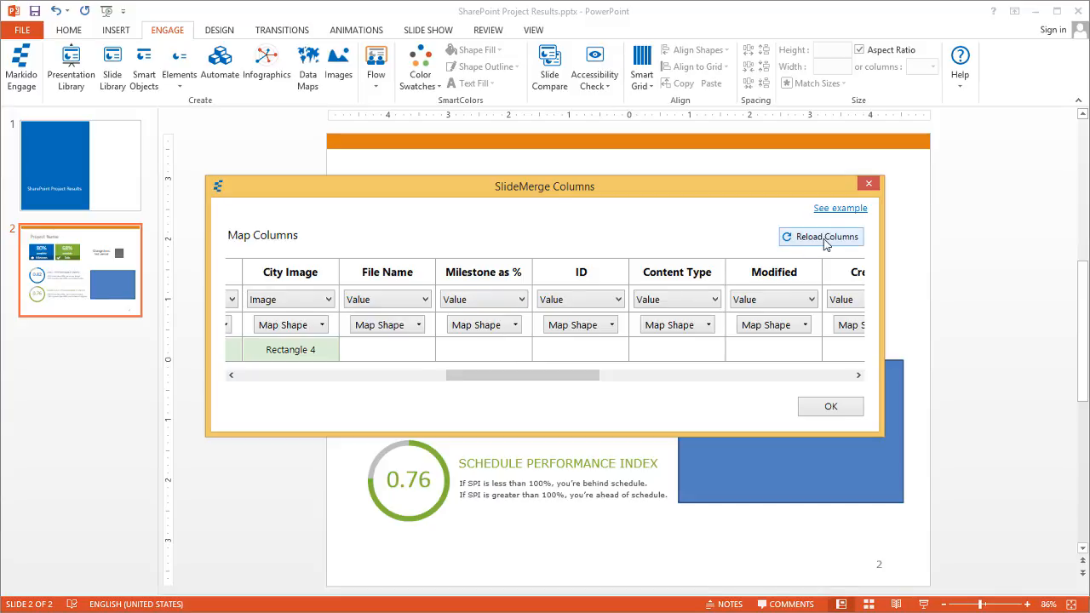
{"action": "left_click", "coordinate": [824, 240]}
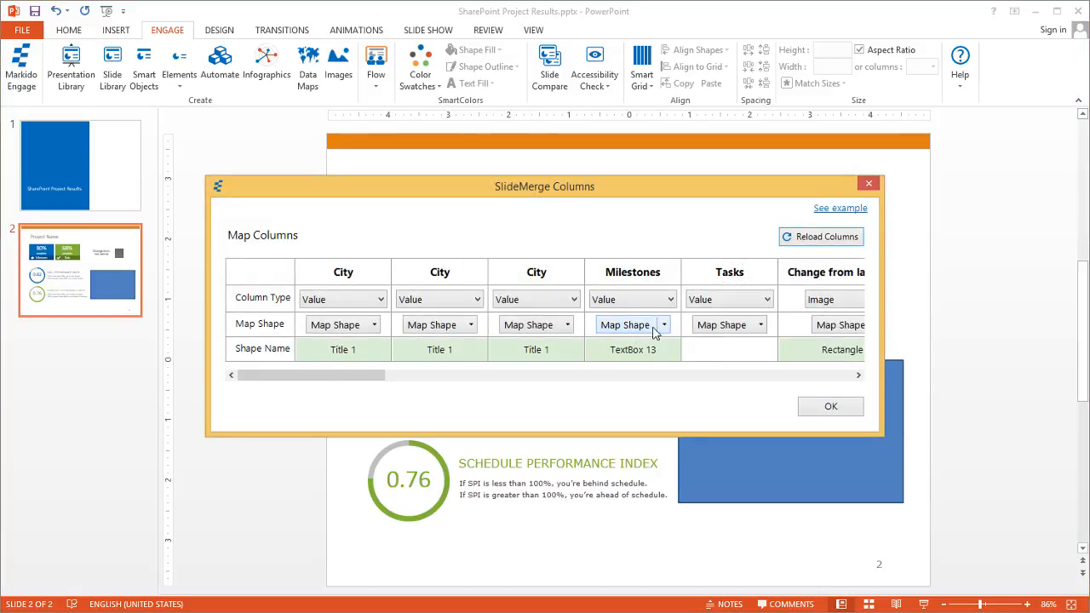
{"action": "left_click", "coordinate": [664, 329]}
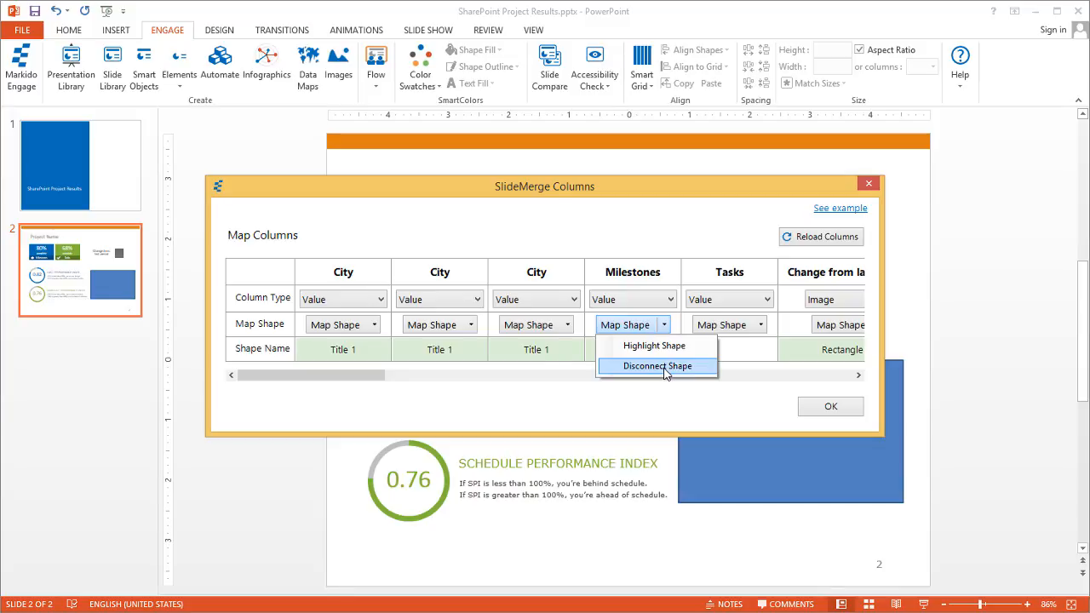
{"action": "left_click", "coordinate": [664, 367]}
Map Milestone as % to the 80% box and Task as % to the 68% box
{"action": "left_click_drag", "start_coordinate": [348, 375], "coordinate": [539, 407]}
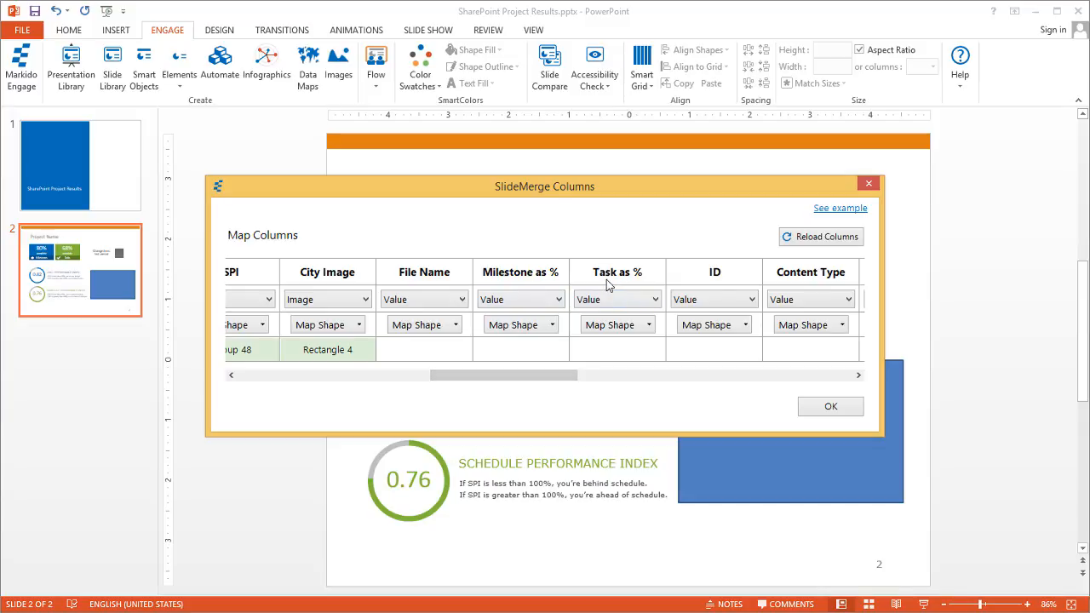
{"action": "left_click", "coordinate": [512, 325]}
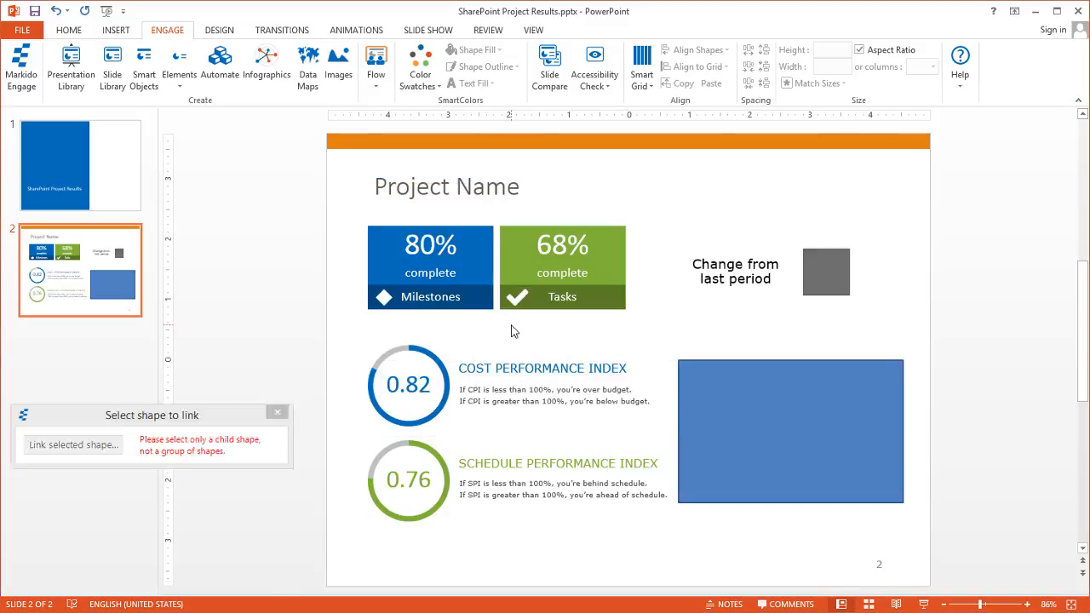
{"action": "left_click", "coordinate": [428, 247]}
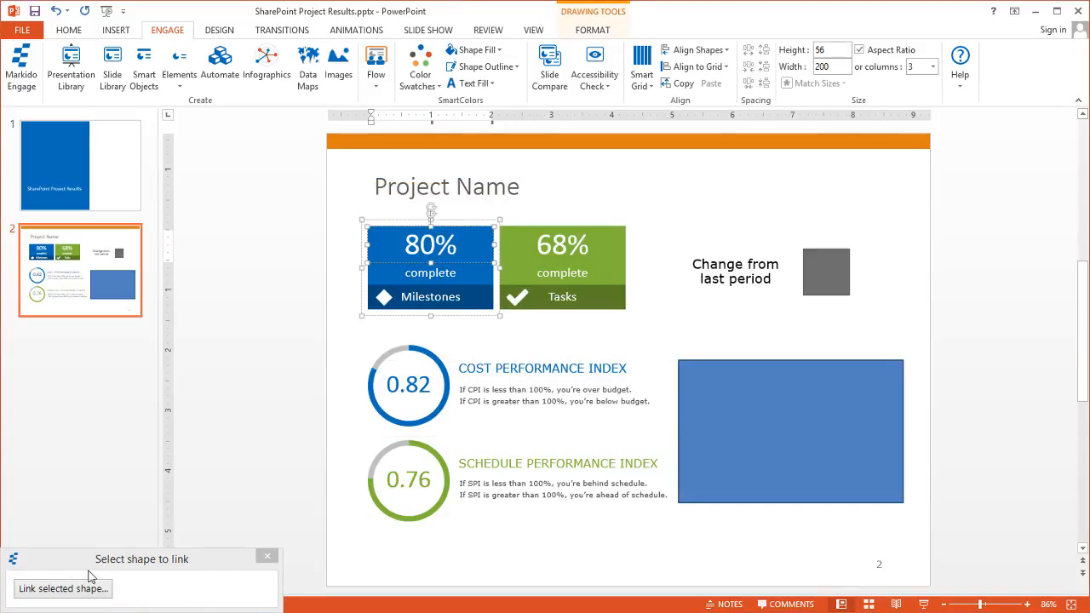
{"action": "left_click", "coordinate": [65, 588]}
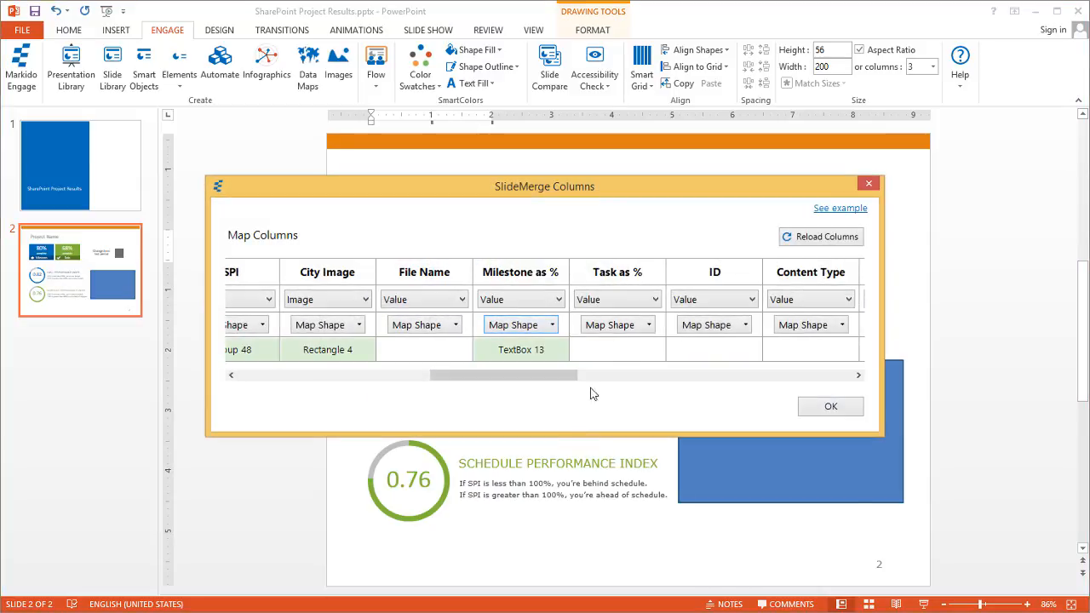
{"action": "left_click", "coordinate": [615, 327]}
{"action": "left_click", "coordinate": [555, 245]}
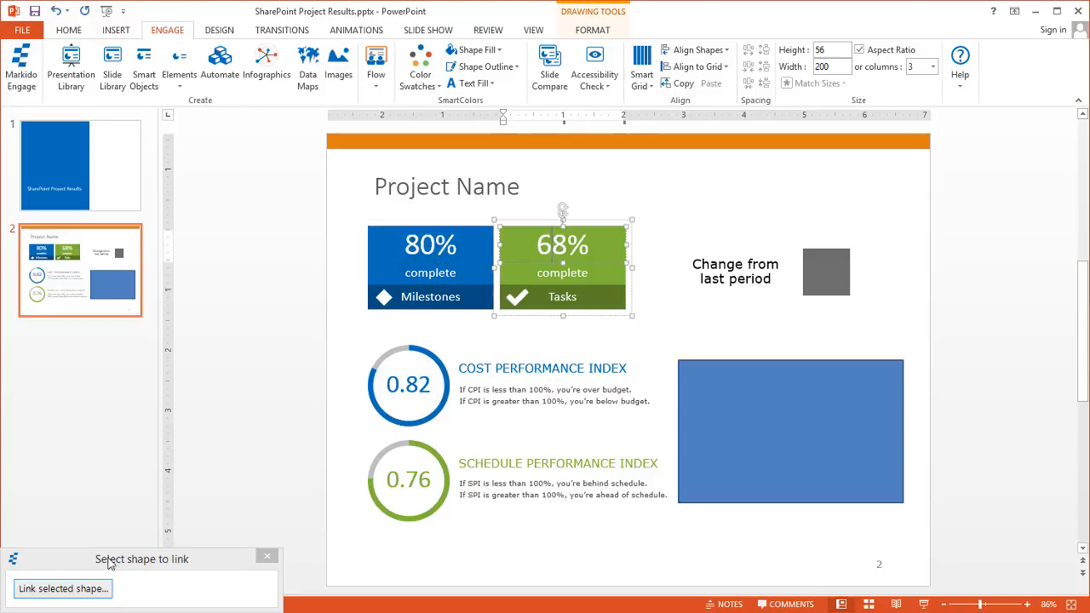
{"action": "left_click", "coordinate": [75, 587]}
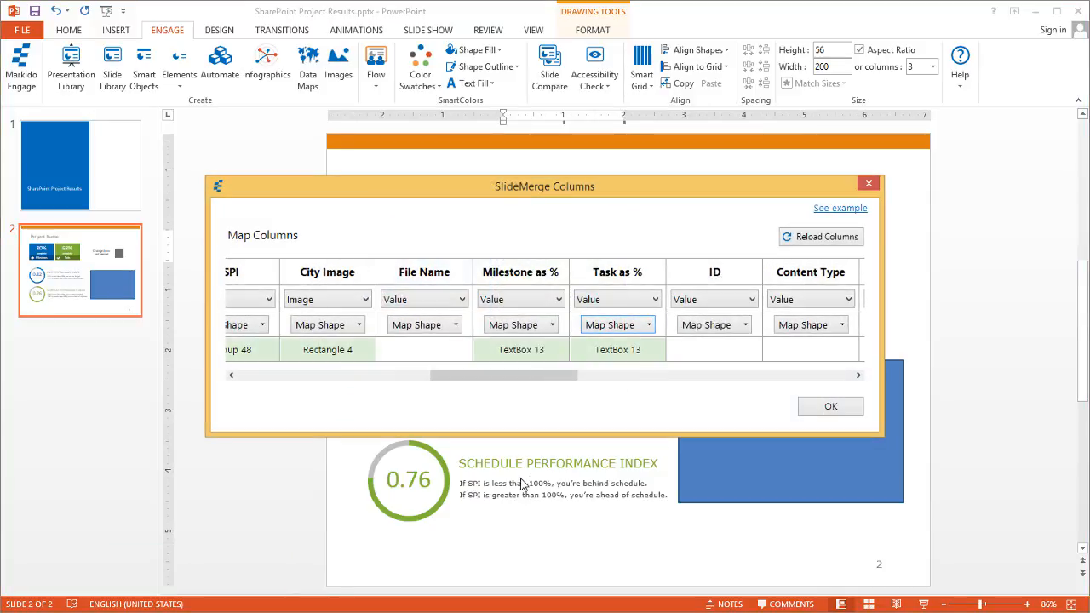
{"action": "left_click", "coordinate": [830, 407]}
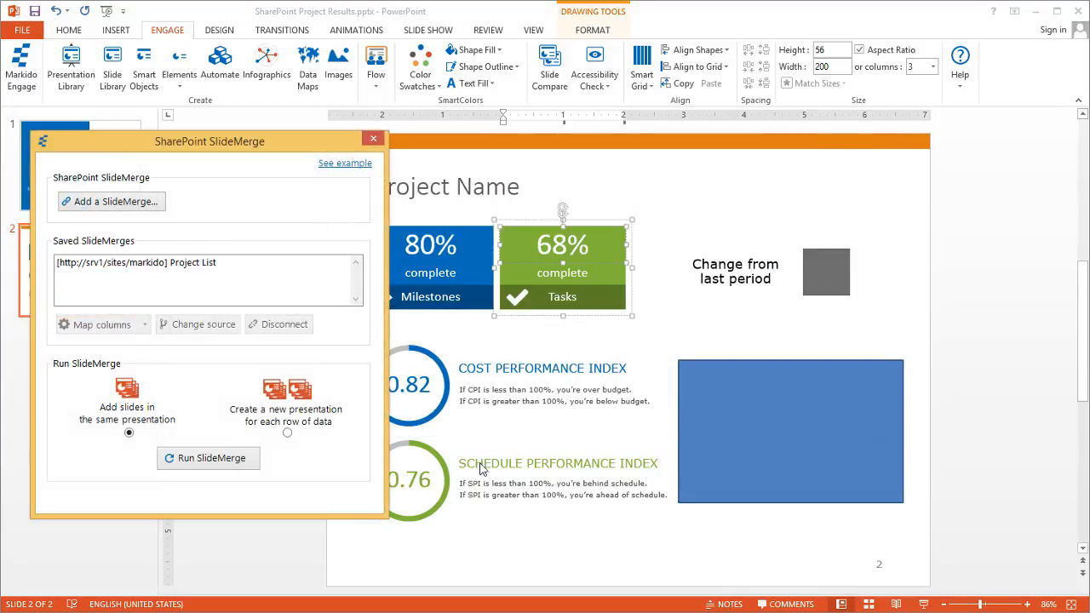
Run SlideMerge and save the generated deck as SharePoint Project Results-20170317b.pptx
{"action": "left_click", "coordinate": [221, 459]}
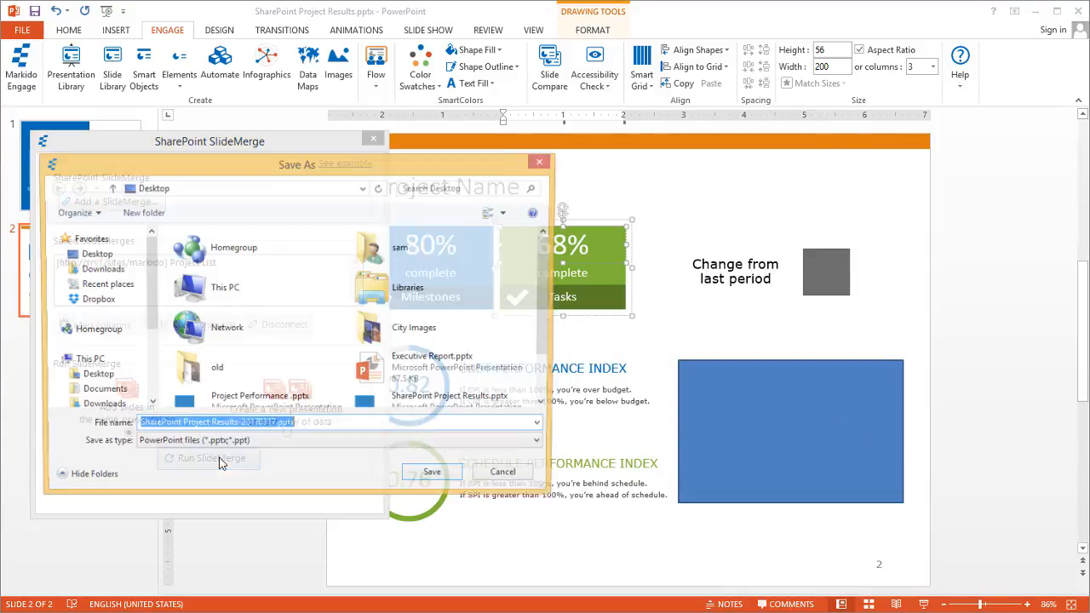
{"action": "scroll", "coordinate": [425, 383], "scroll_direction": "down", "scroll_amount": 2}
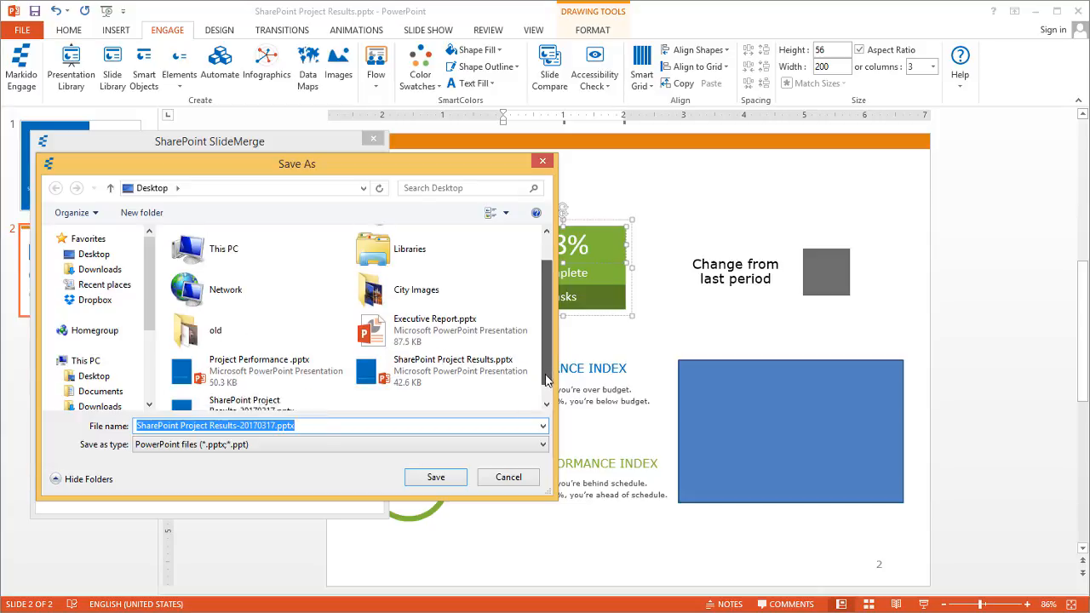
{"action": "left_click", "coordinate": [275, 425]}
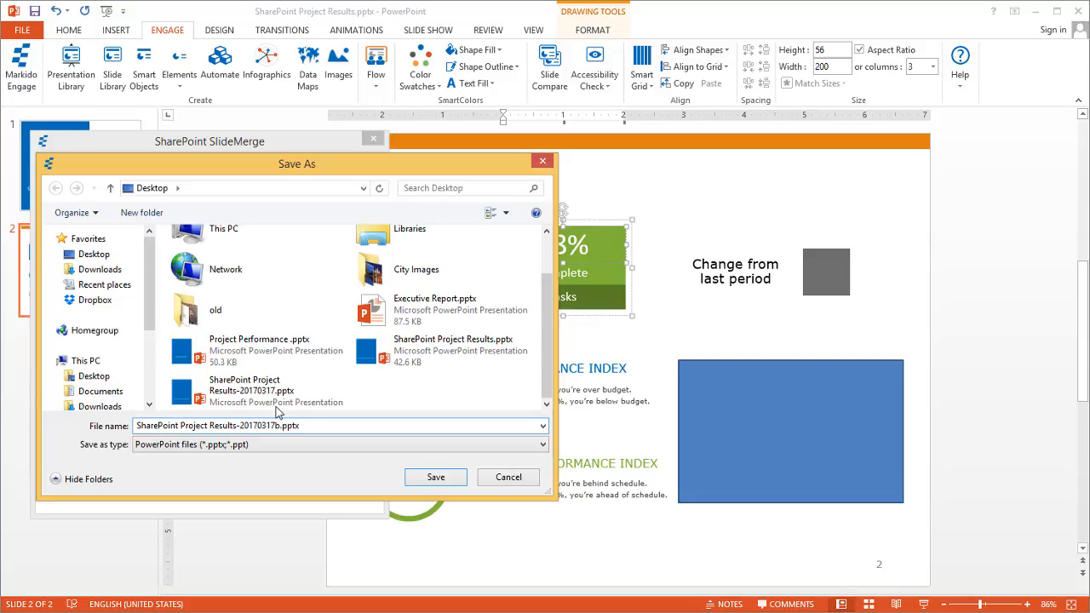
{"action": "left_click", "coordinate": [435, 477]}
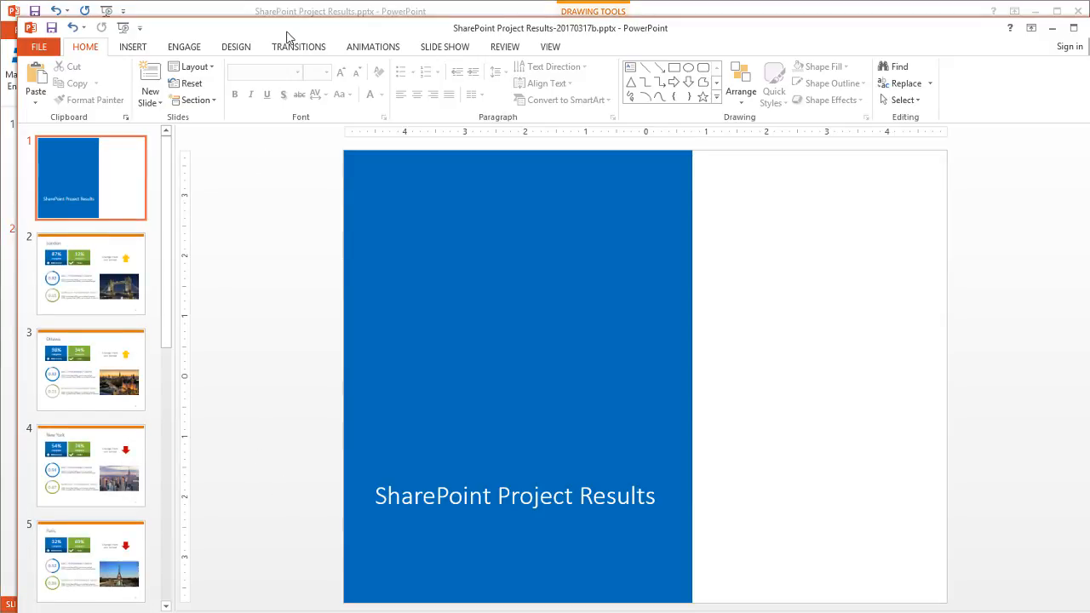
Review the London, Ottawa, New York and Paris slides, then minimize the generated deck
{"action": "left_click", "coordinate": [62, 245]}
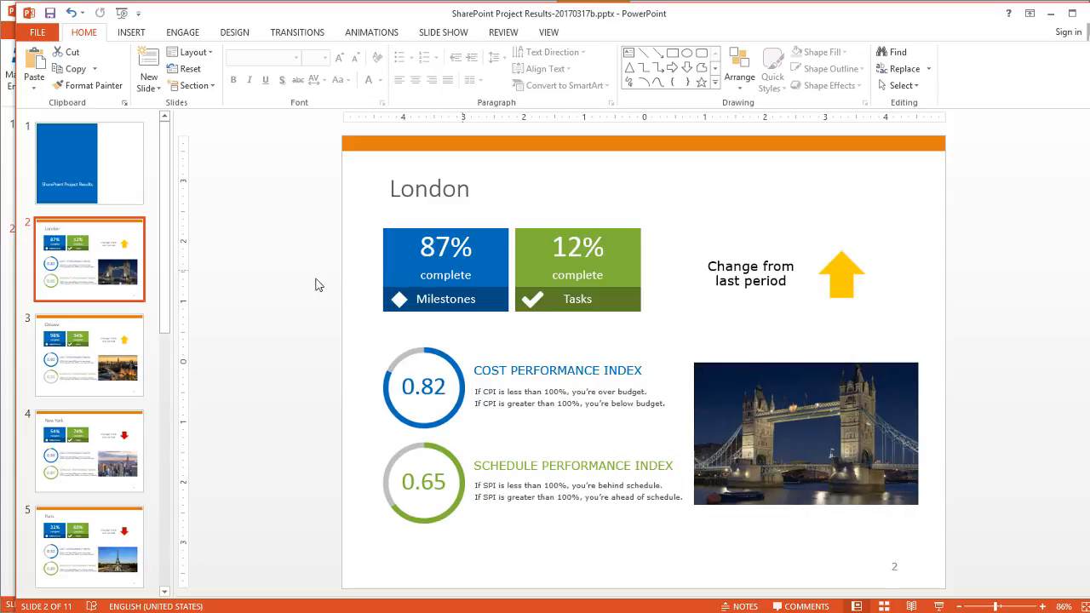
{"action": "left_click", "coordinate": [81, 364]}
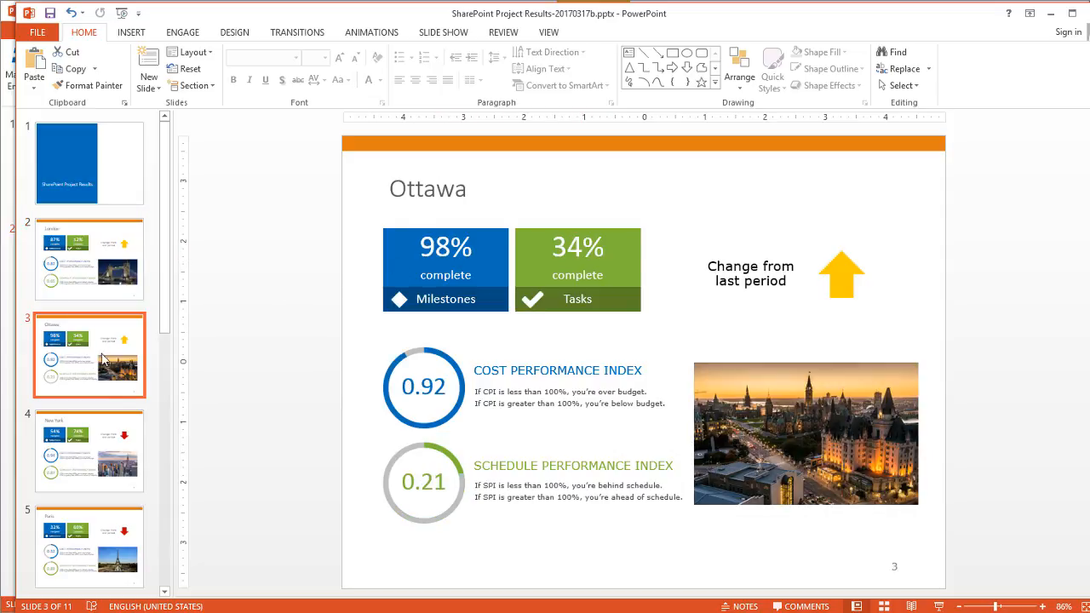
{"action": "left_click", "coordinate": [92, 419]}
{"action": "left_click", "coordinate": [82, 532]}
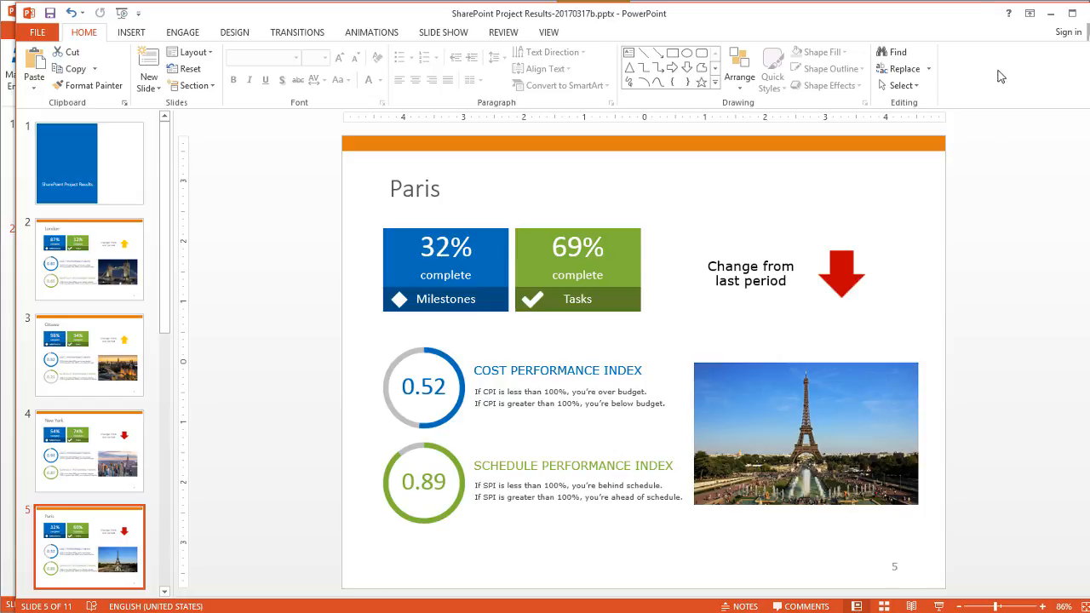
{"action": "left_click", "coordinate": [1051, 16]}
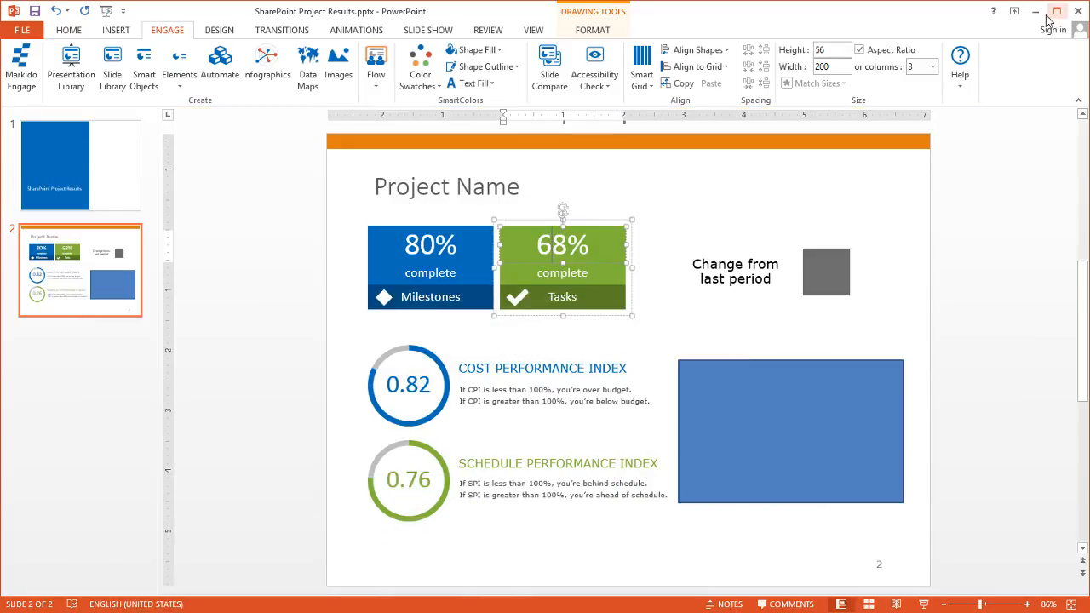
Close the Excel workbook without saving and open the earlier 20170317 presentation
{"action": "left_click", "coordinate": [971, 11]}
{"action": "left_click", "coordinate": [937, 18]}
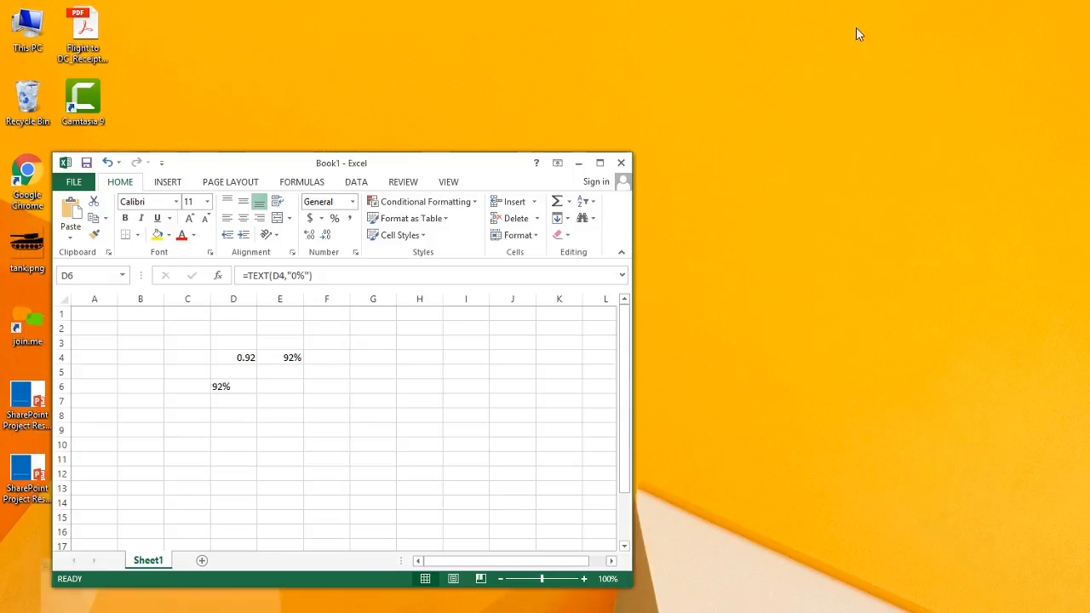
{"action": "left_click", "coordinate": [620, 162]}
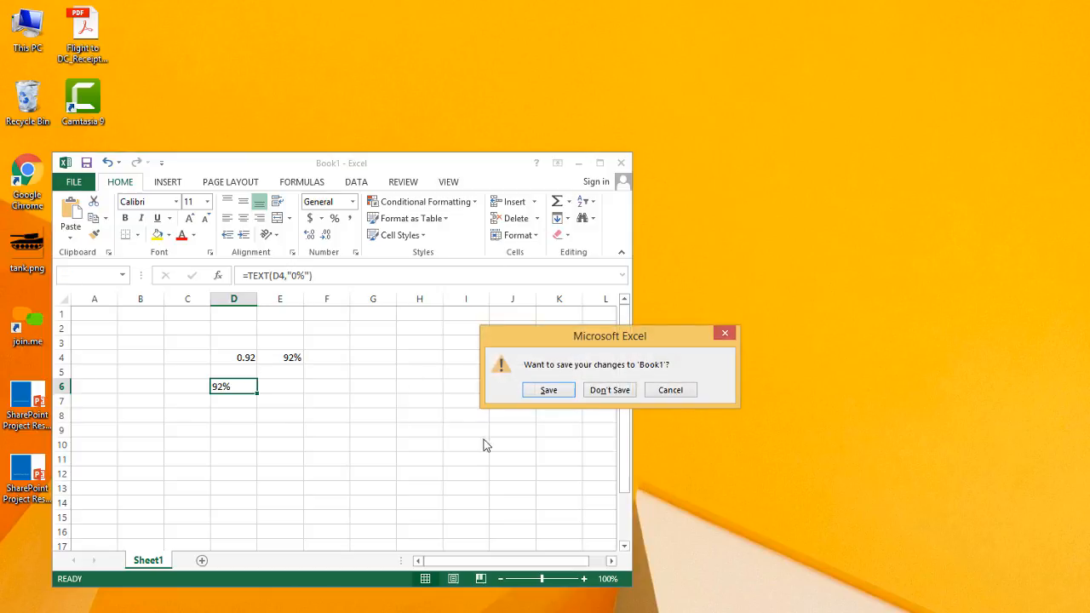
{"action": "left_click", "coordinate": [609, 389]}
{"action": "left_click", "coordinate": [29, 407]}
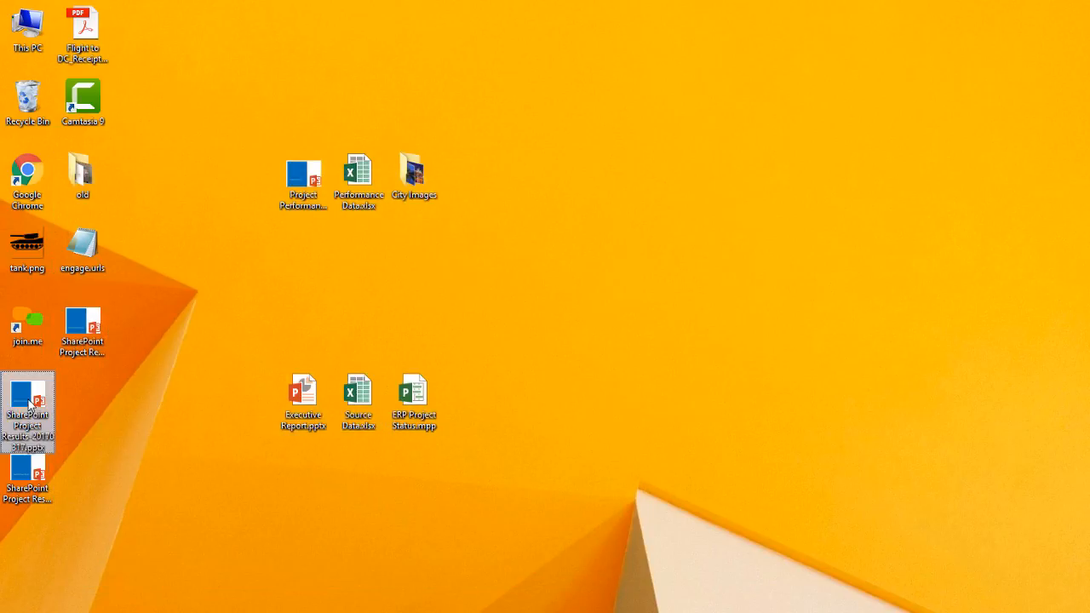
{"action": "double_click", "coordinate": [30, 407]}
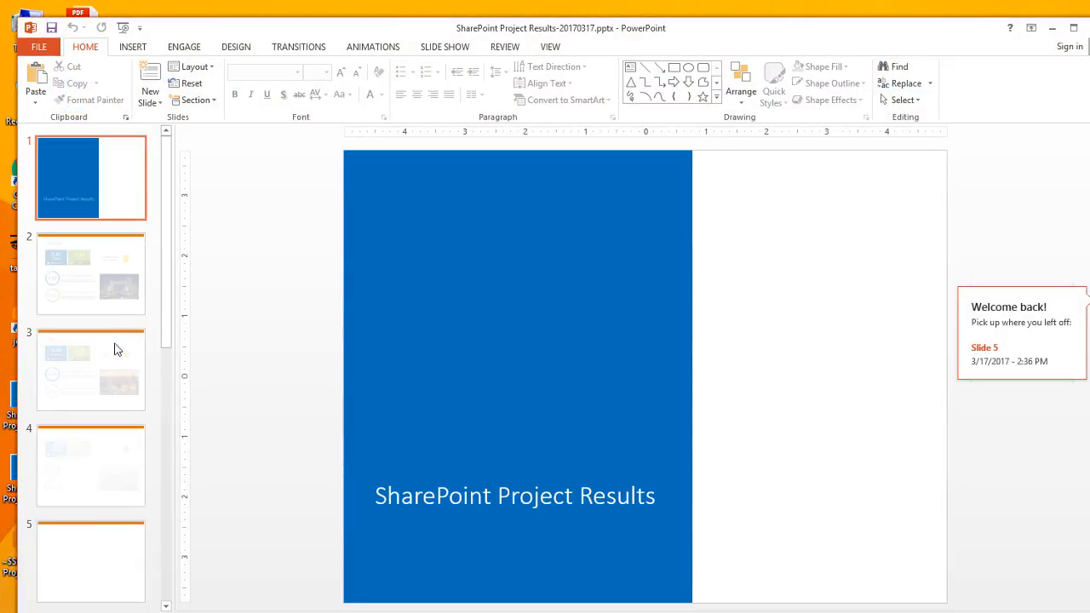
Resize the 20170317 deck beside the 20170317b window, showing its London slide
{"action": "left_click", "coordinate": [97, 302]}
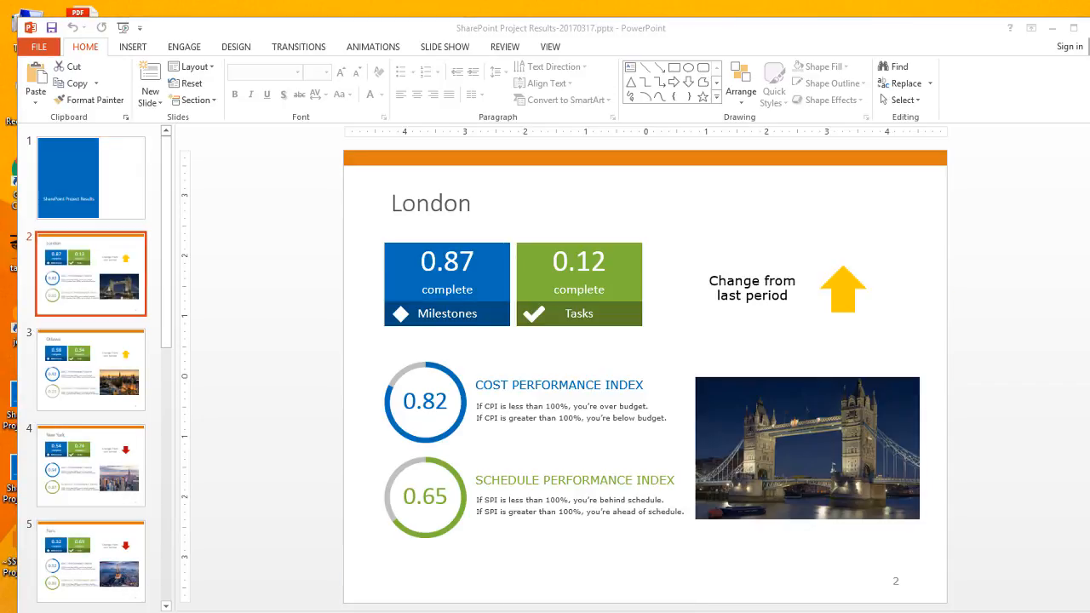
{"action": "left_click", "coordinate": [383, 606]}
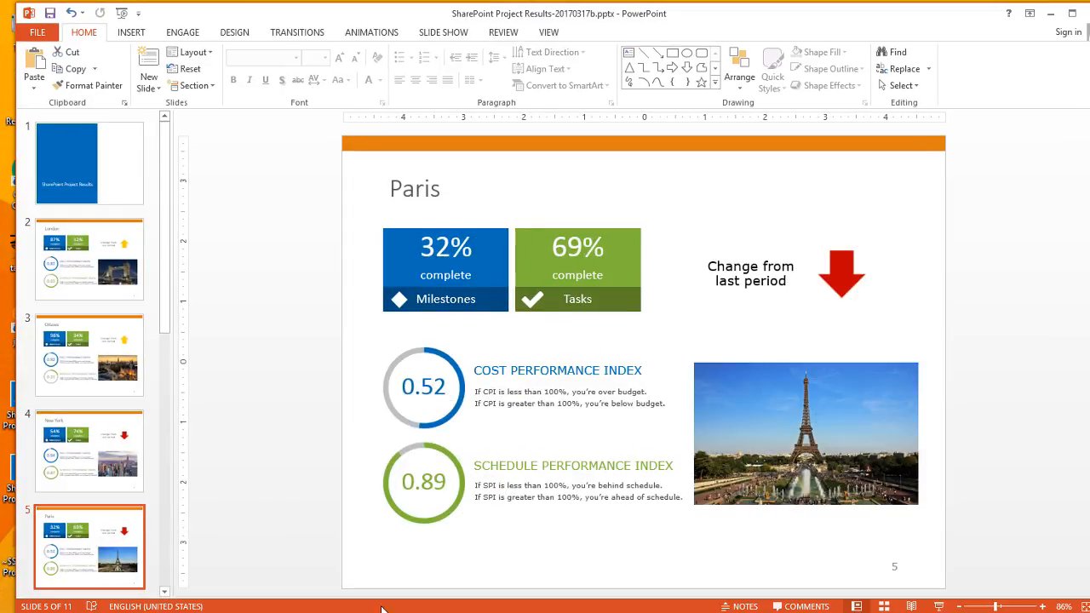
{"action": "left_click_drag", "start_coordinate": [543, 56], "coordinate": [541, 49]}
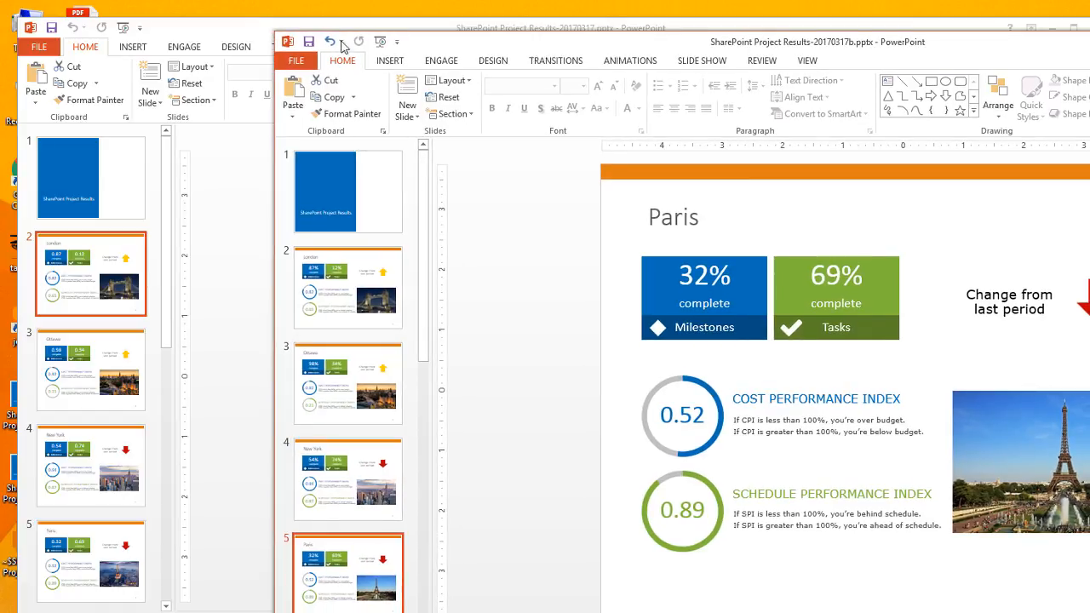
{"action": "left_click", "coordinate": [259, 34]}
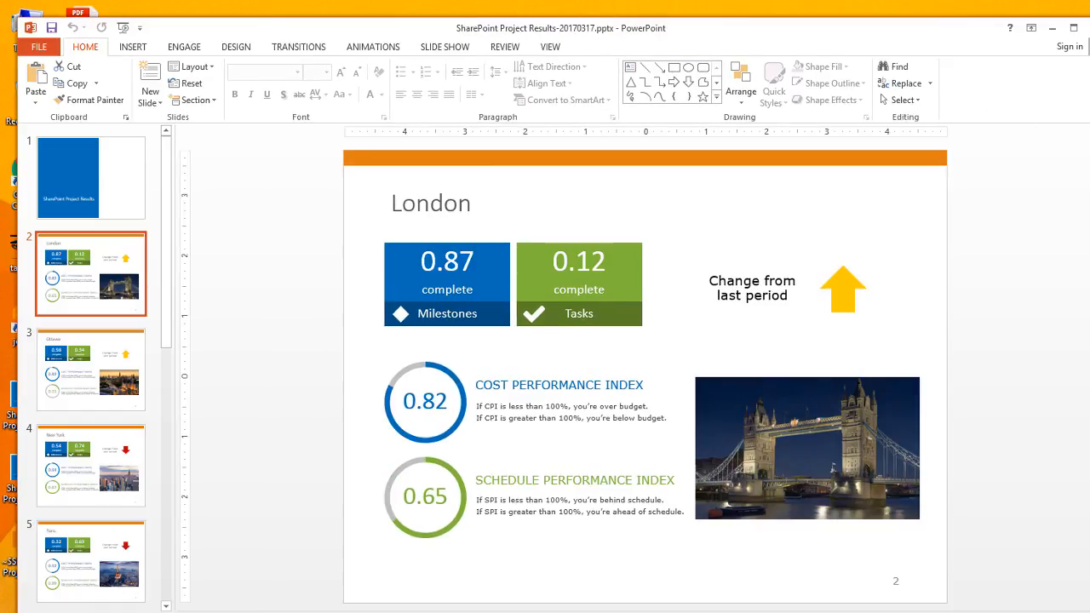
{"action": "left_click_drag", "start_coordinate": [1038, 216], "coordinate": [594, 221]}
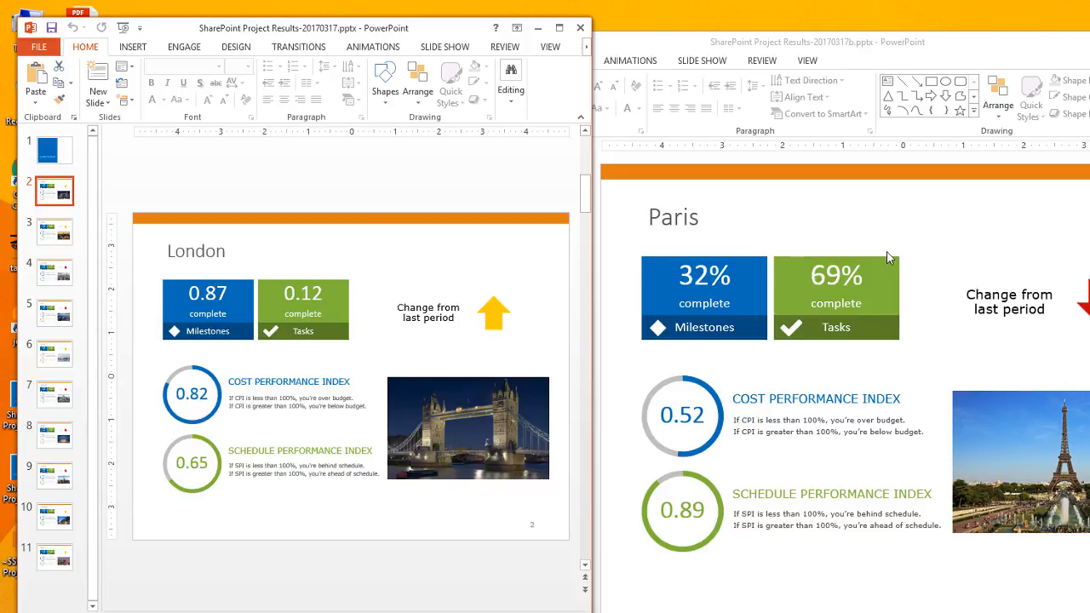
Compare the Ottawa, New York and Paris slides: Paris shows 0.32 and 0.69 versus 32% and 69%
{"action": "left_click", "coordinate": [54, 230]}
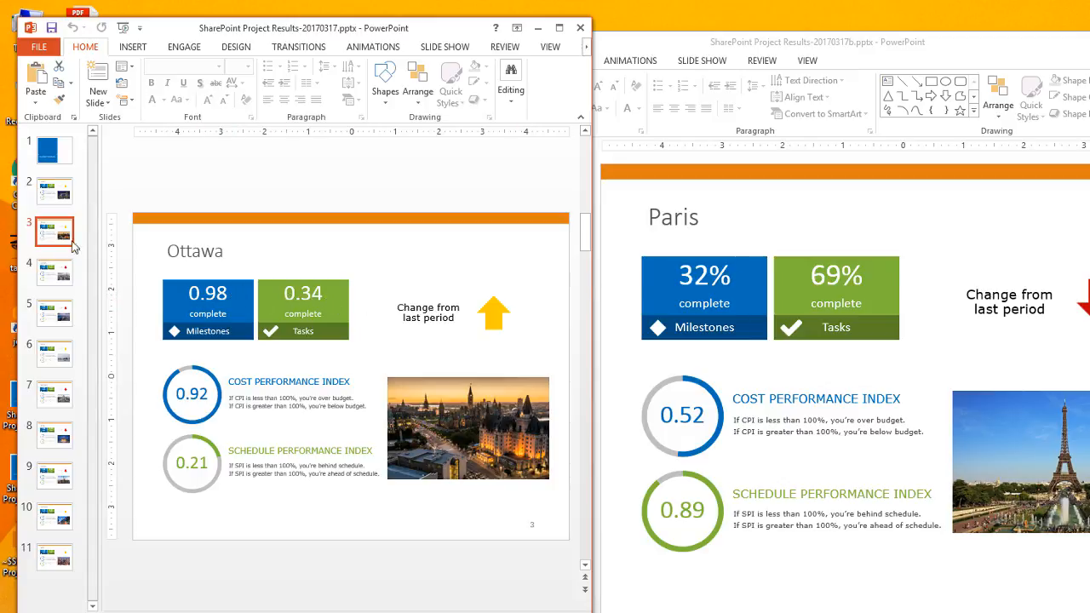
{"action": "left_click", "coordinate": [53, 272]}
{"action": "left_click", "coordinate": [45, 317]}
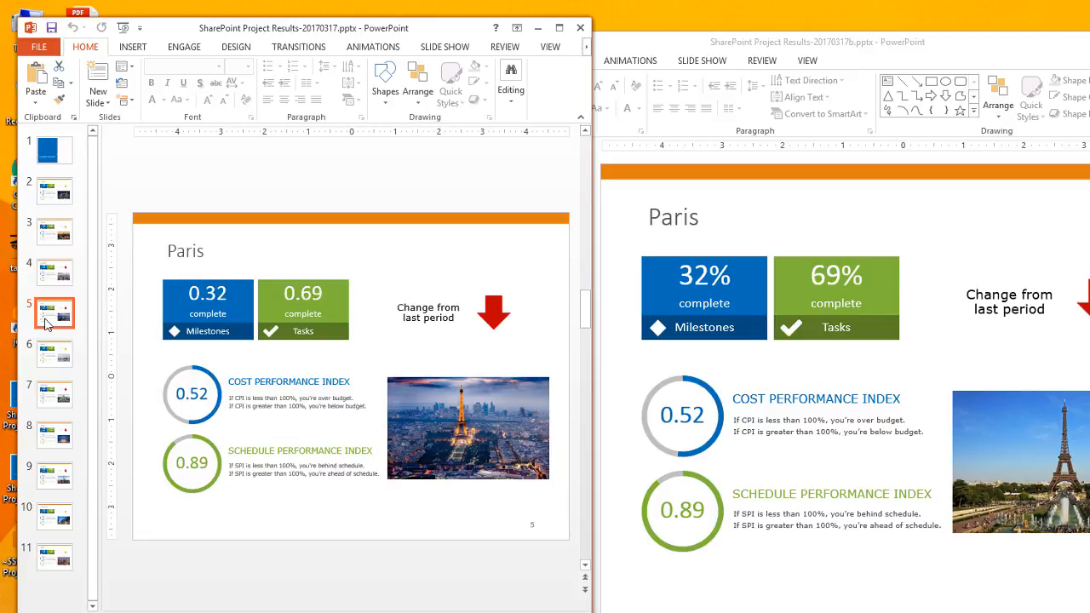
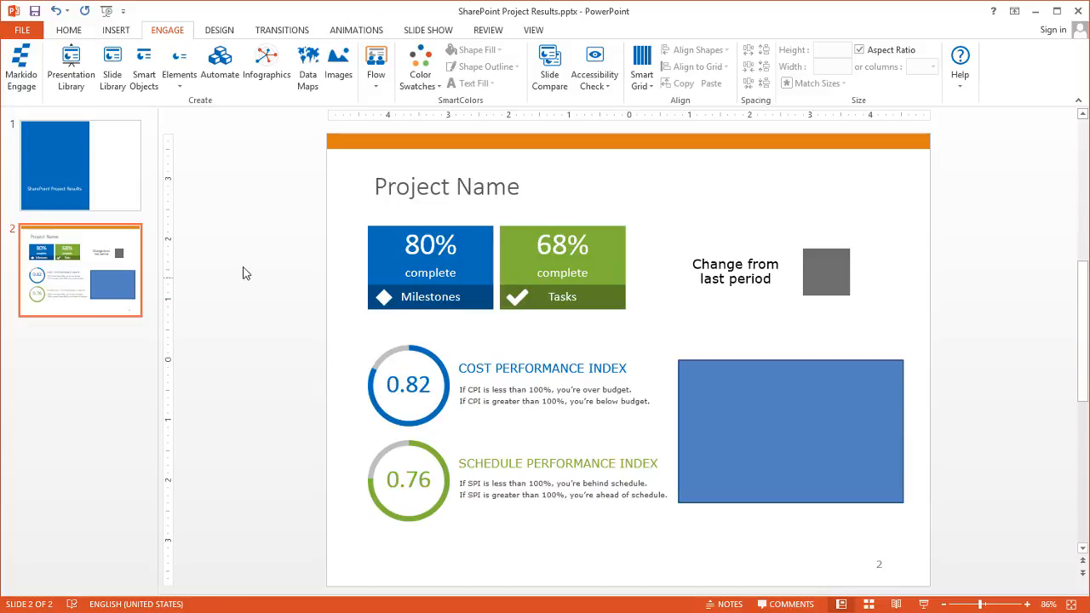
Start a SharePoint SlideMerge from ENGAGE > Automate that creates a new presentation per data row
{"action": "left_click", "coordinate": [220, 75]}
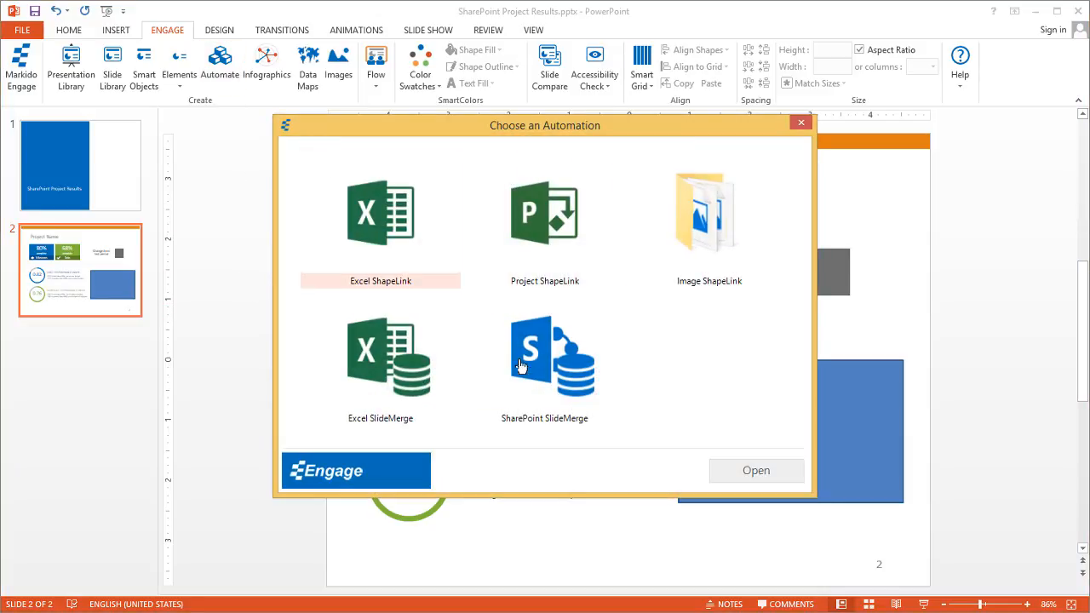
{"action": "double_click", "coordinate": [552, 358]}
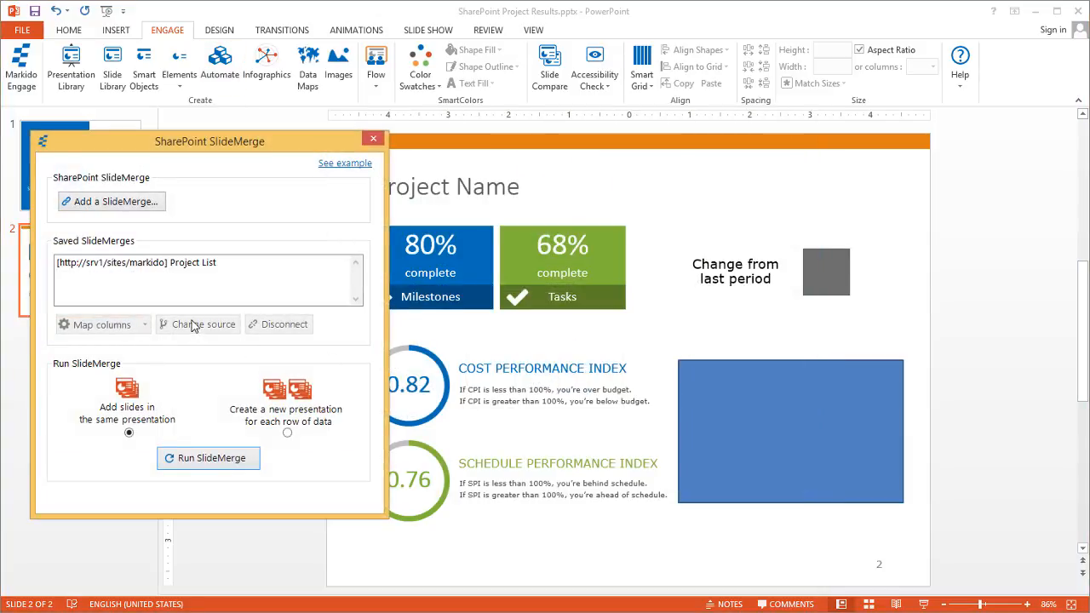
{"action": "left_click", "coordinate": [290, 435]}
Bring up the SharePoint Project List and select the London File Name cell
{"action": "left_click", "coordinate": [173, 612]}
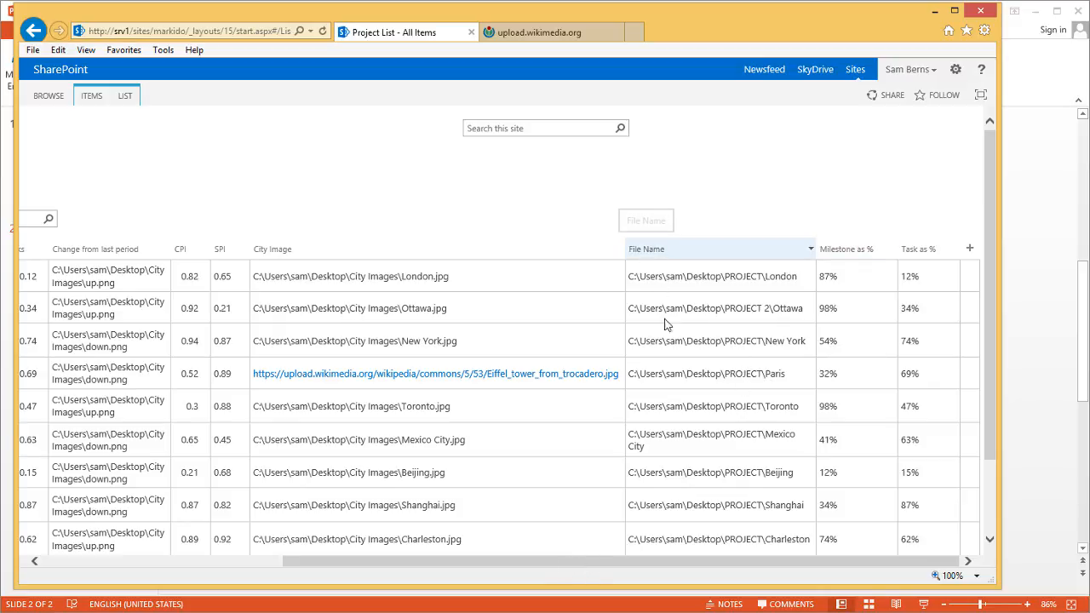
{"action": "left_click", "coordinate": [704, 278]}
{"action": "left_click_drag", "start_coordinate": [652, 565], "coordinate": [796, 575]}
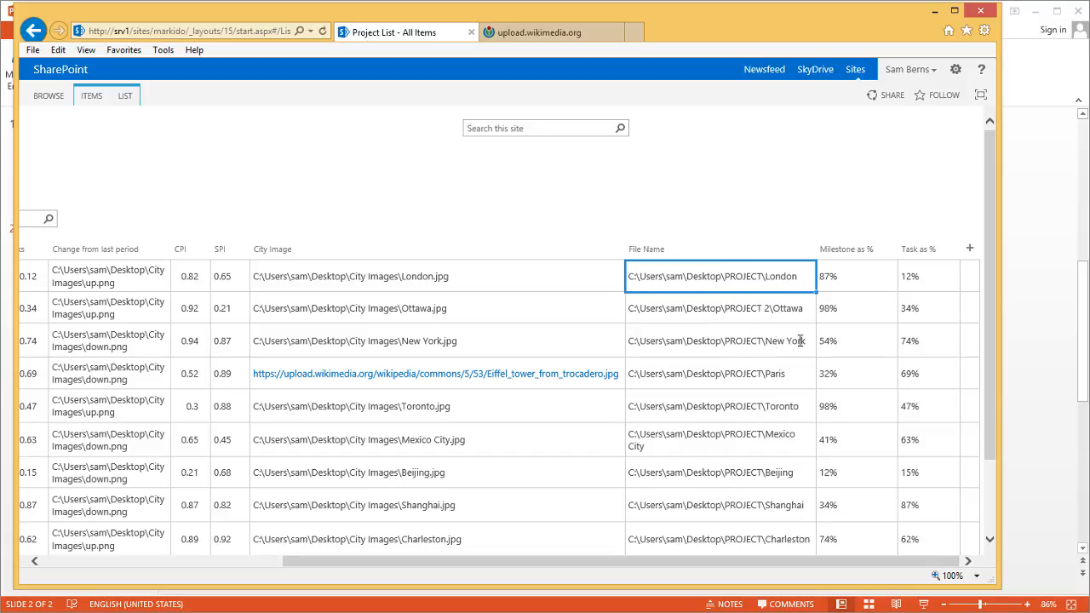
Change Ottawa's File Name to PROJECT OTTAWA\Ottawa and return to the PowerPoint SlideMerge setup
{"action": "left_click", "coordinate": [764, 308]}
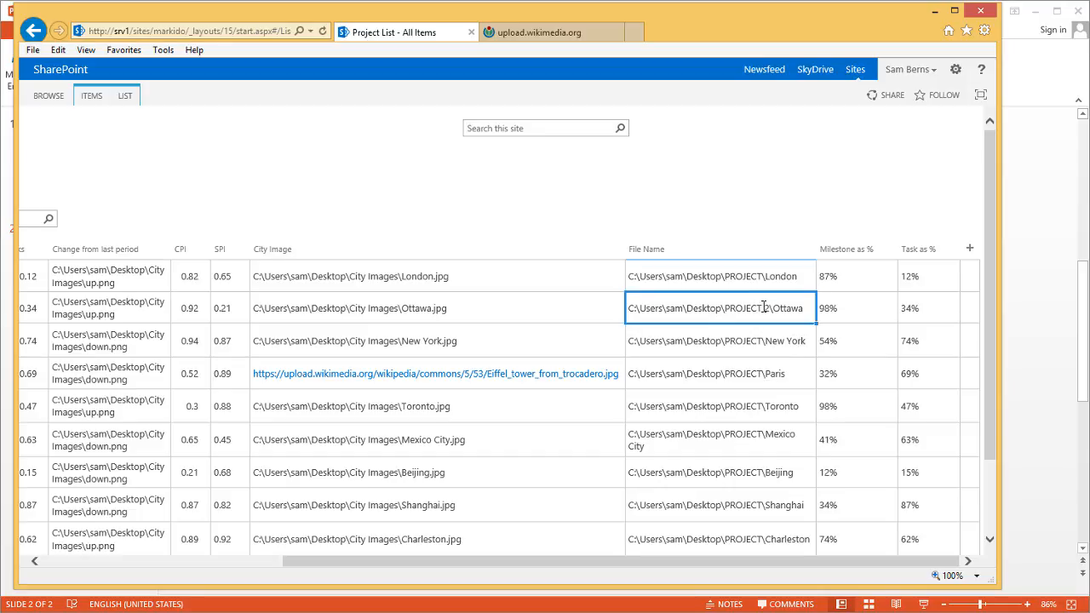
{"action": "left_click", "coordinate": [770, 309]}
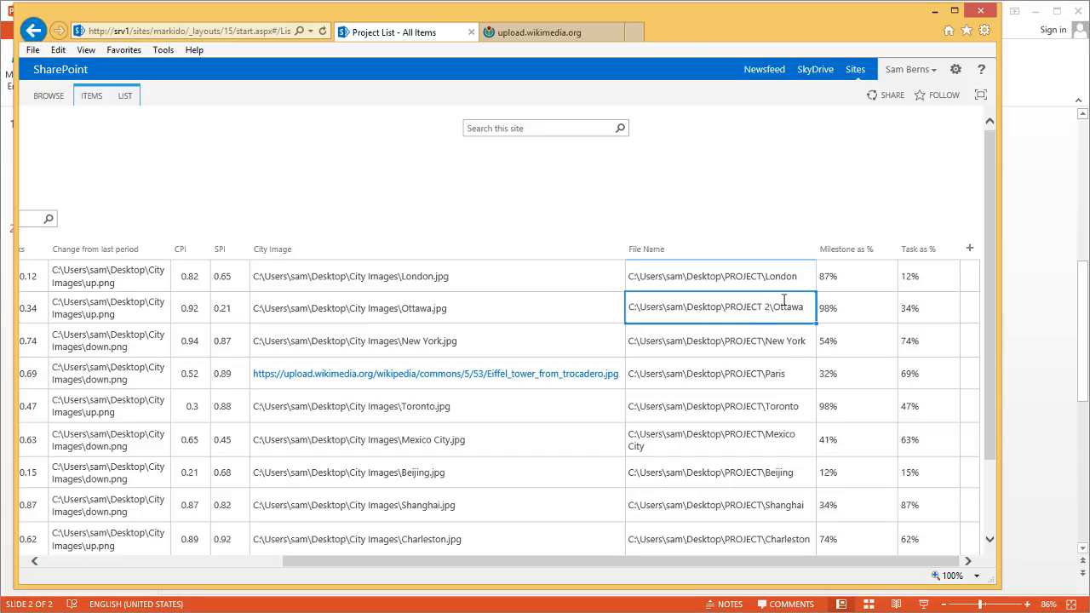
{"action": "key", "text": "BackSpace"}
{"action": "type", "text": "OTTAWA"}
{"action": "left_click", "coordinate": [750, 341]}
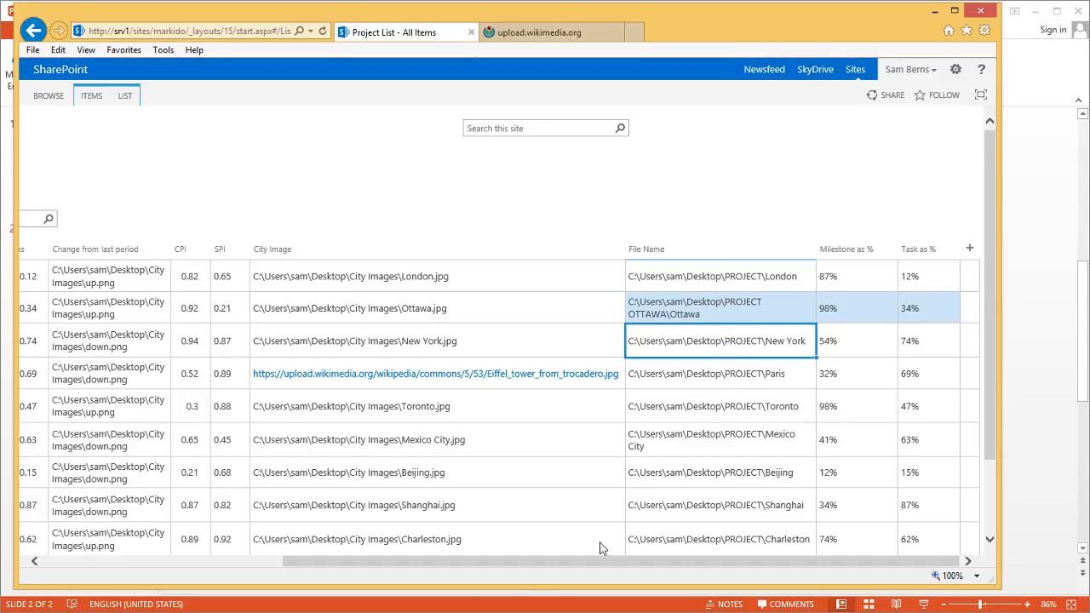
{"action": "left_click", "coordinate": [1074, 376]}
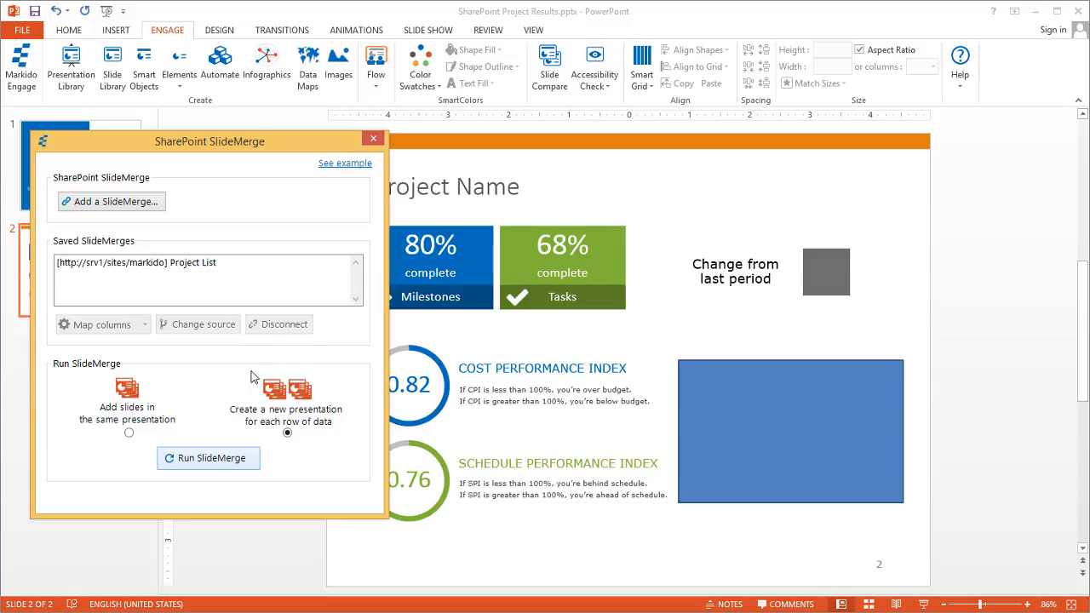
Run the SlideMerge with the File Name column as save location, generating 10 city presentations
{"action": "left_click", "coordinate": [213, 465]}
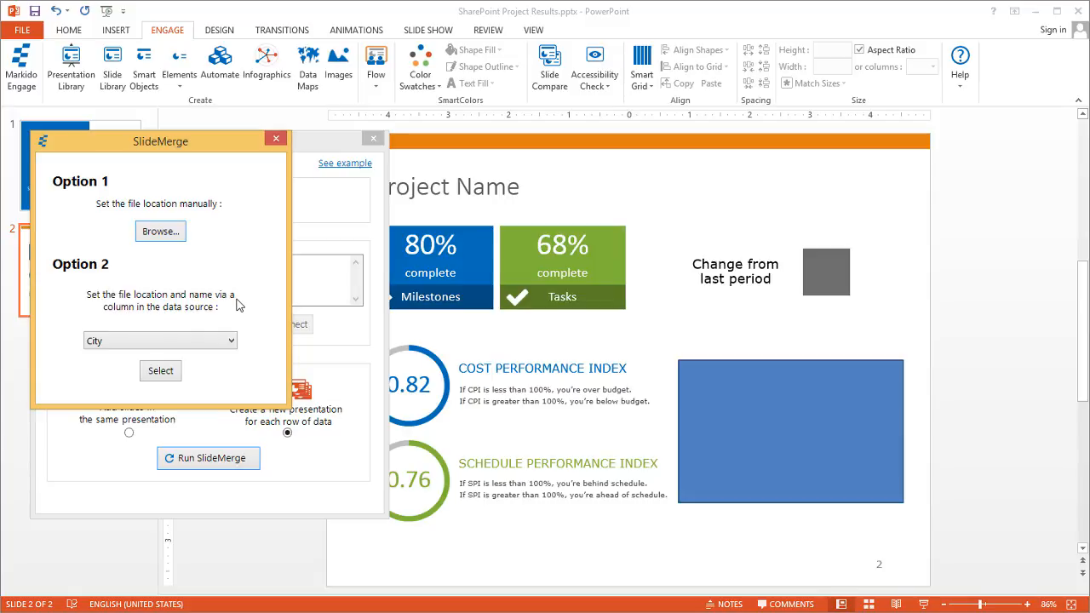
{"action": "left_click", "coordinate": [230, 342]}
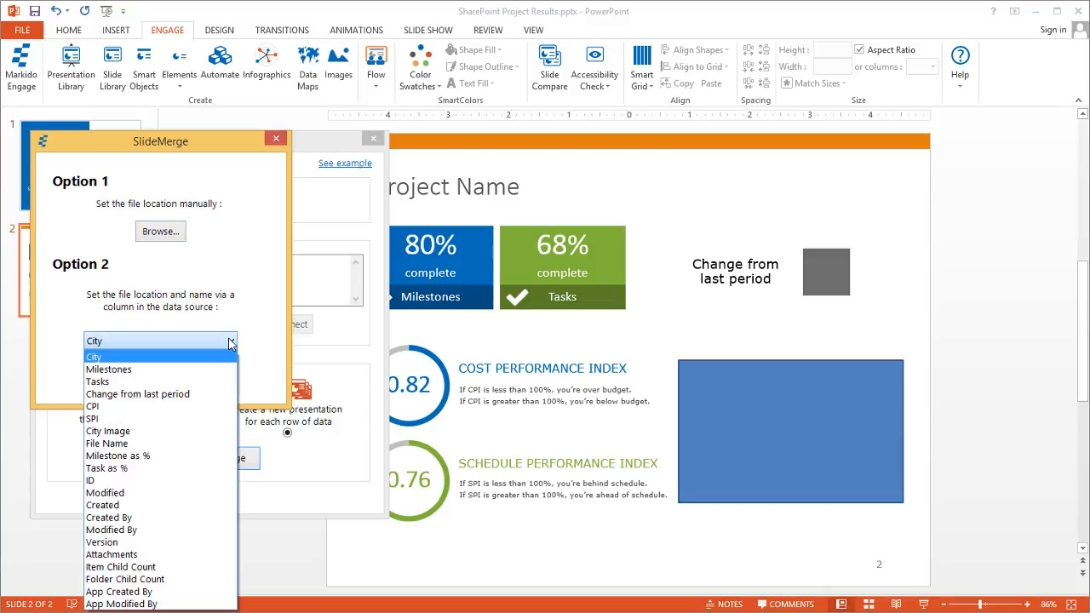
{"action": "left_click", "coordinate": [151, 444]}
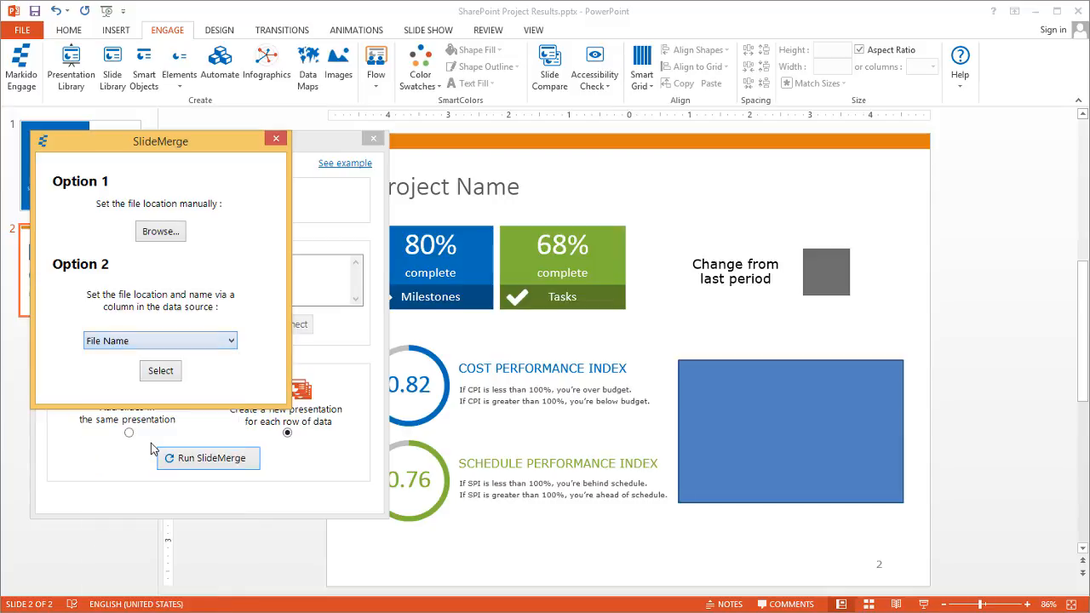
{"action": "left_click", "coordinate": [164, 375]}
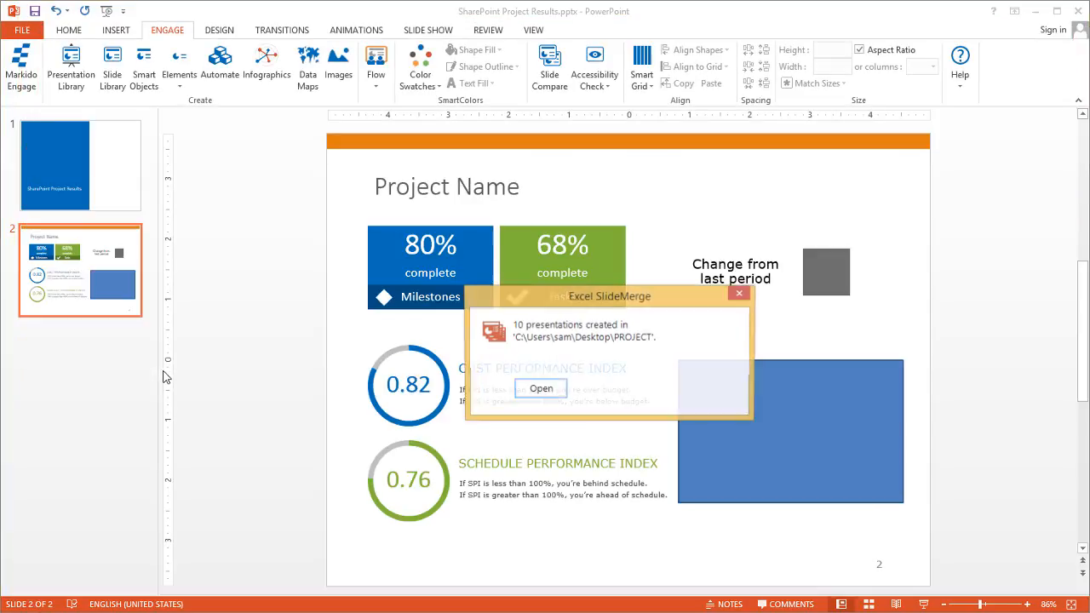
Open the PROJECT folder on the Desktop and inspect Beijing.pptx's dashboard slide, then close it
{"action": "left_click", "coordinate": [550, 391]}
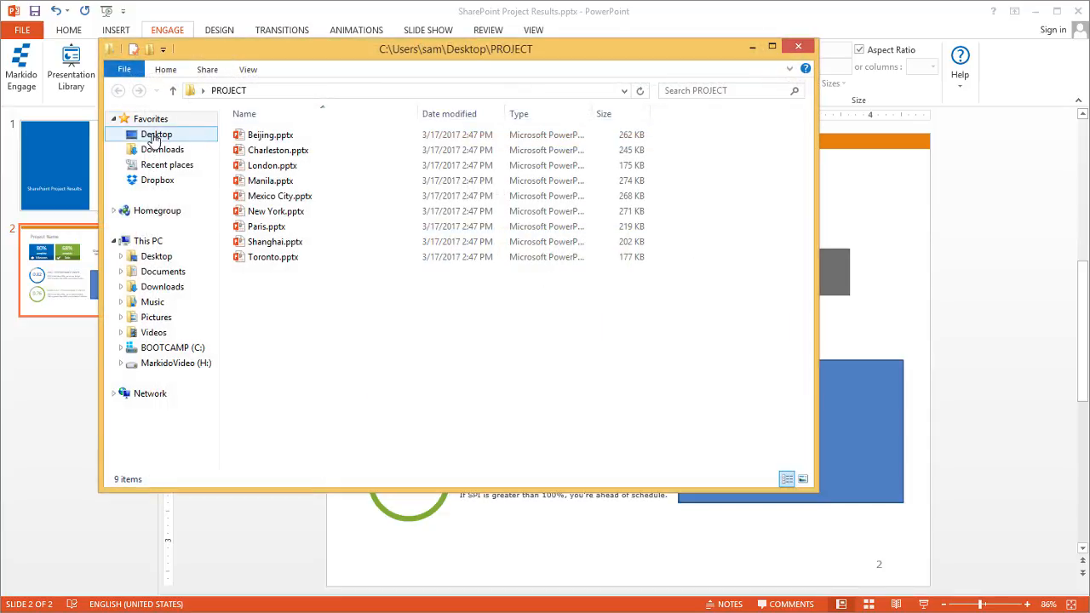
{"action": "left_click", "coordinate": [188, 135]}
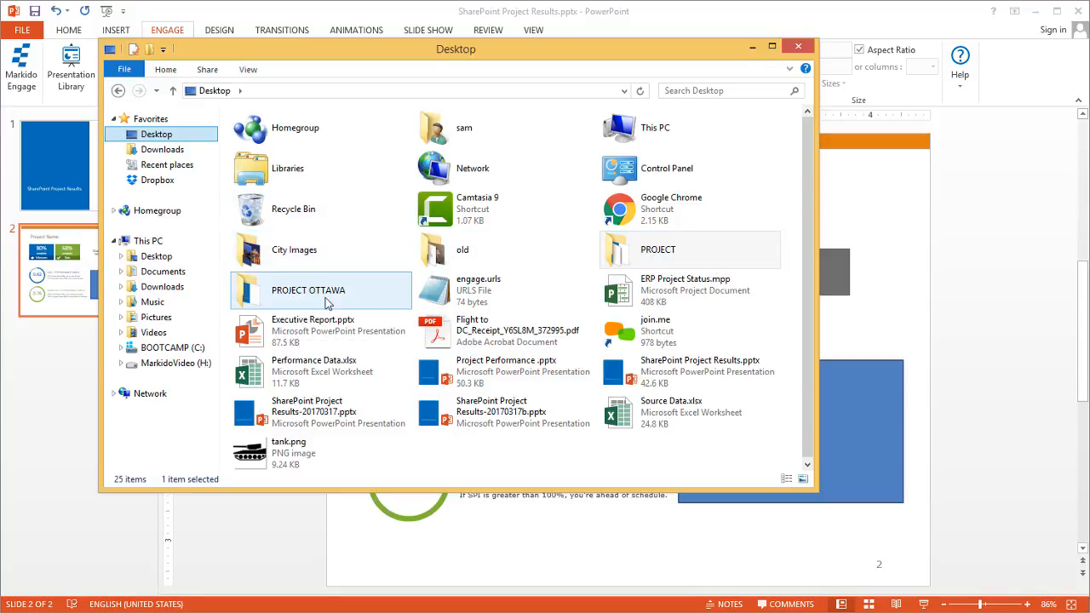
{"action": "double_click", "coordinate": [681, 252]}
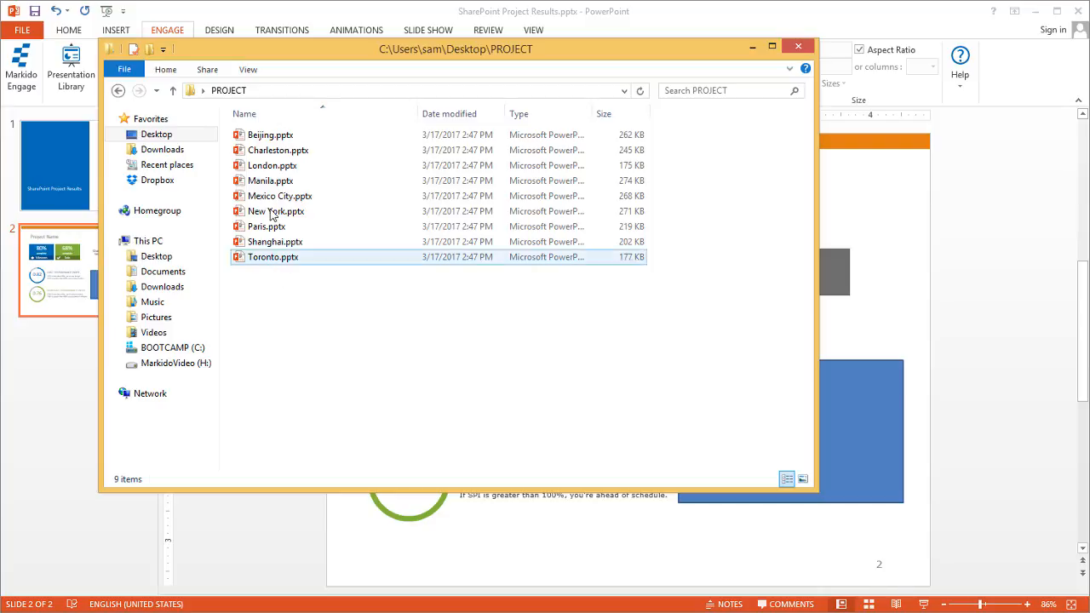
{"action": "double_click", "coordinate": [270, 136]}
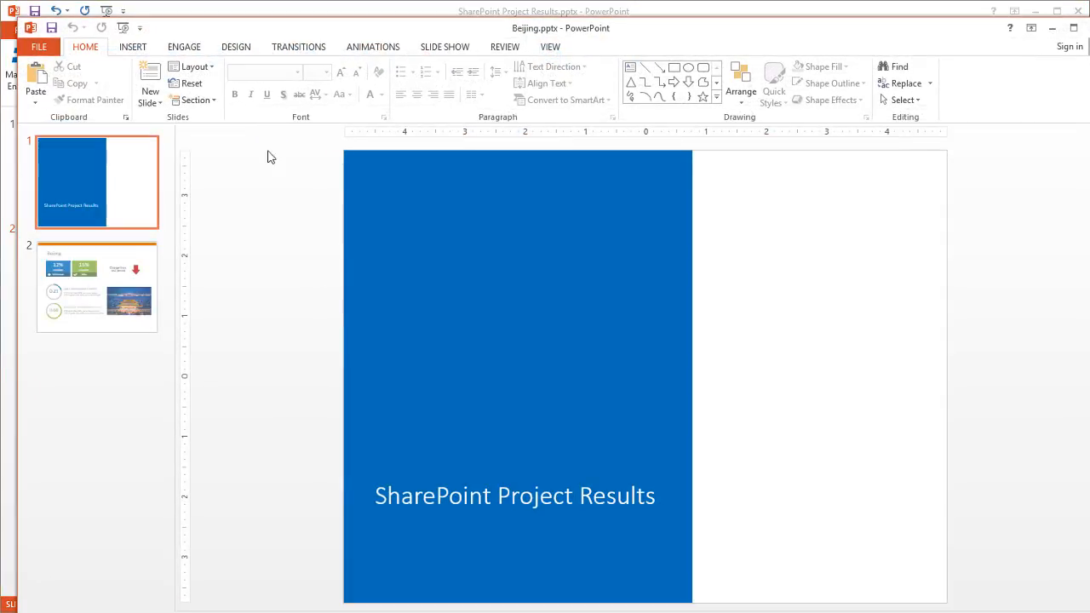
{"action": "left_click", "coordinate": [61, 281]}
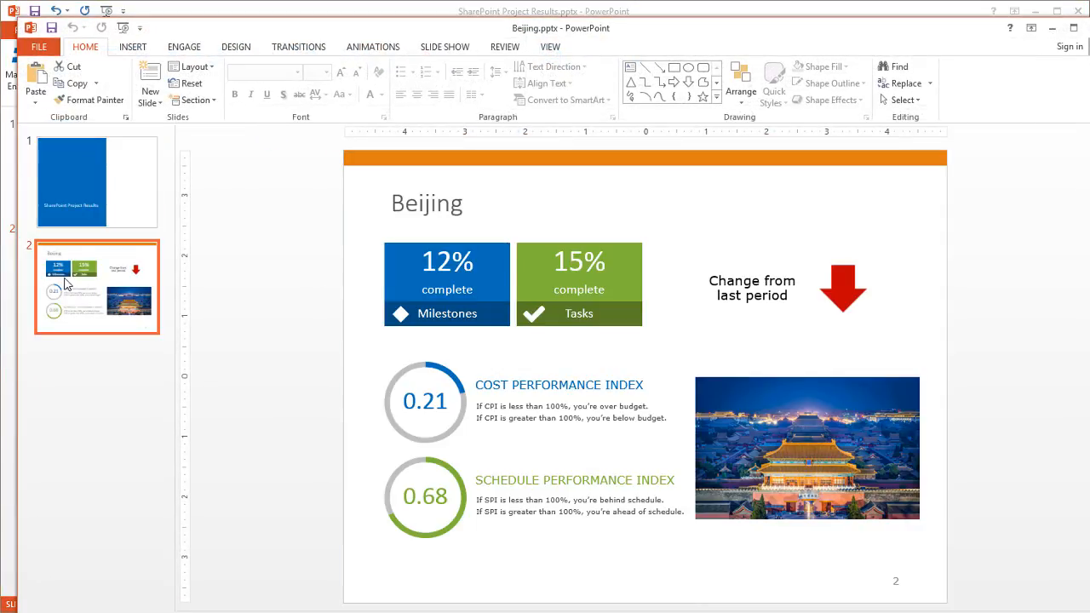
{"action": "left_click", "coordinate": [1074, 28]}
Open and close Charleston.pptx from PROJECT, then go back to the Desktop
{"action": "key", "text": "alt+Tab"}
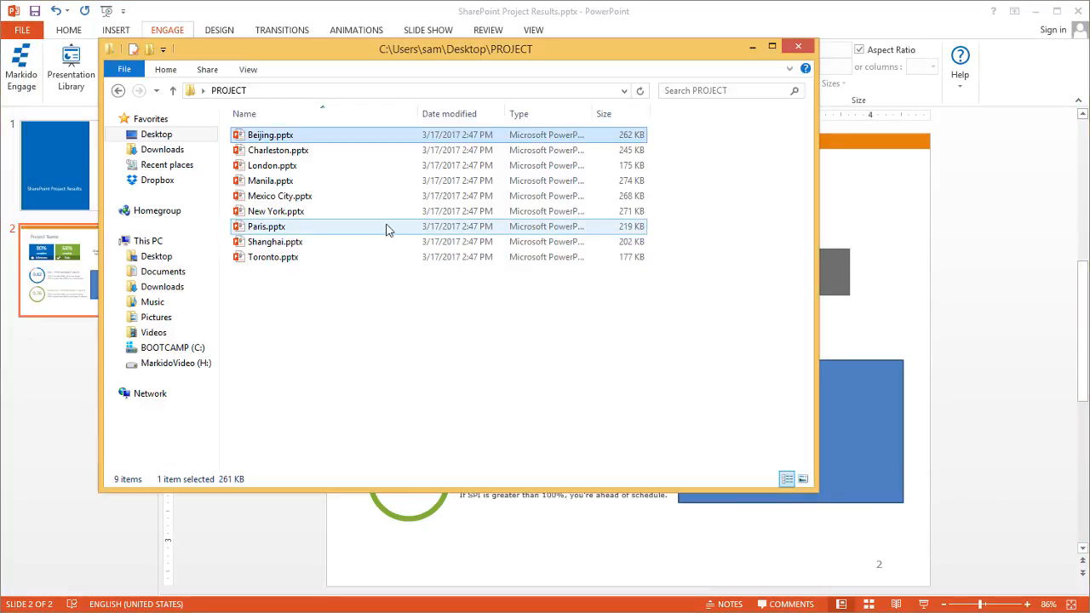
{"action": "left_click", "coordinate": [298, 153]}
{"action": "double_click", "coordinate": [298, 153]}
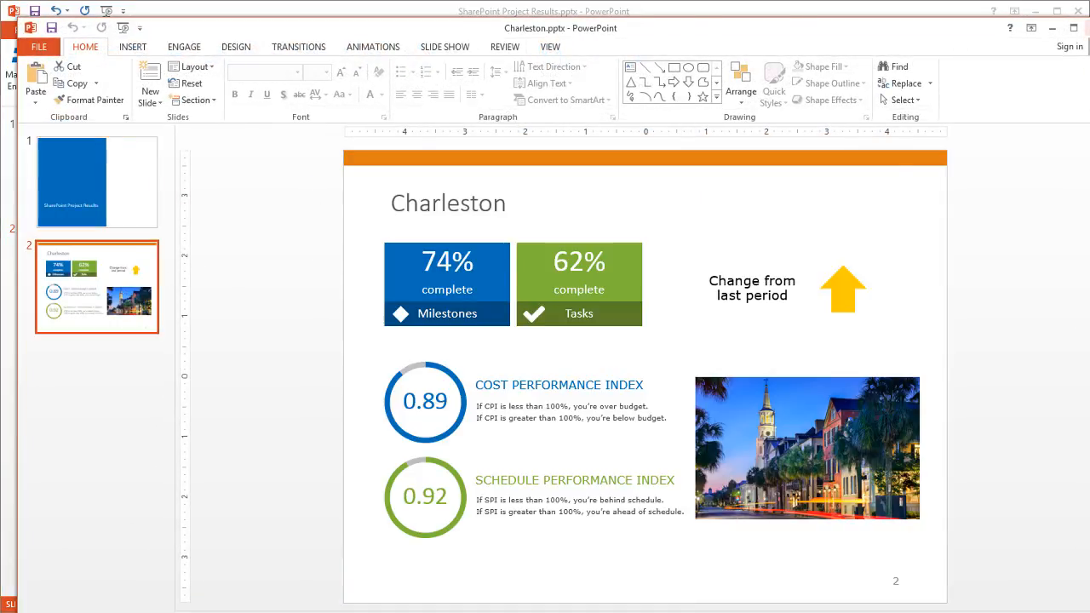
{"action": "key", "text": "ctrl+w"}
{"action": "key", "text": "alt+Tab"}
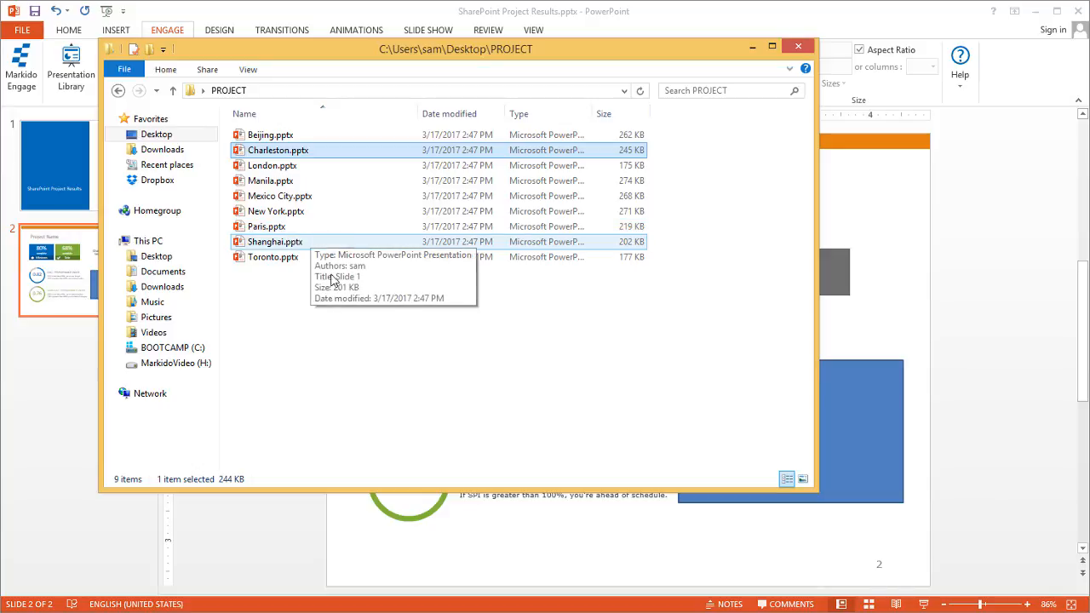
{"action": "left_click", "coordinate": [160, 136]}
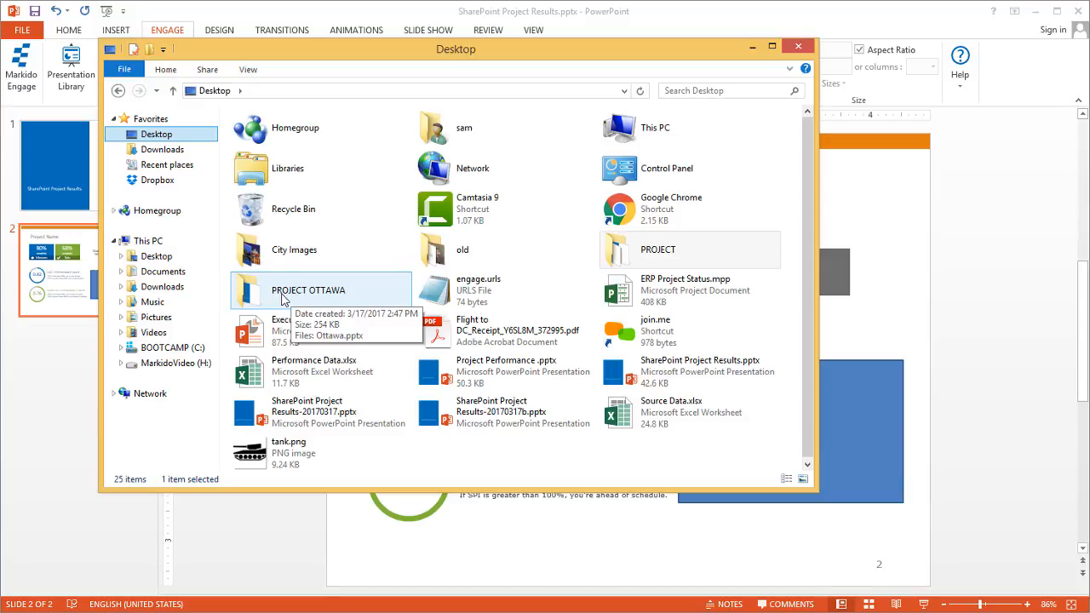
Open Ottawa.pptx in the PROJECT OTTAWA folder, check its dashboard slide, and close it
{"action": "double_click", "coordinate": [283, 298]}
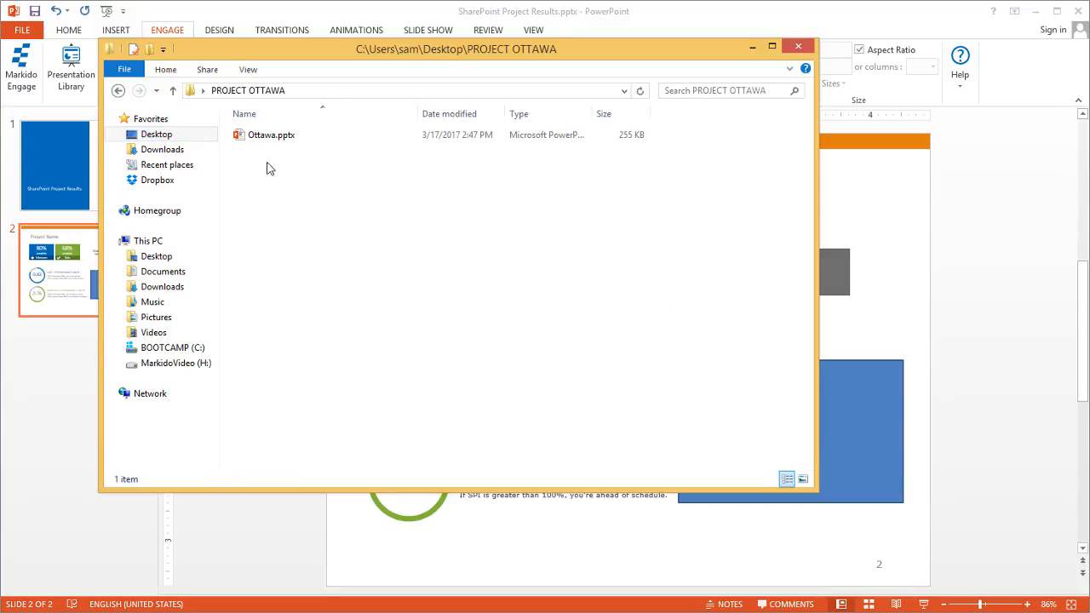
{"action": "double_click", "coordinate": [266, 143]}
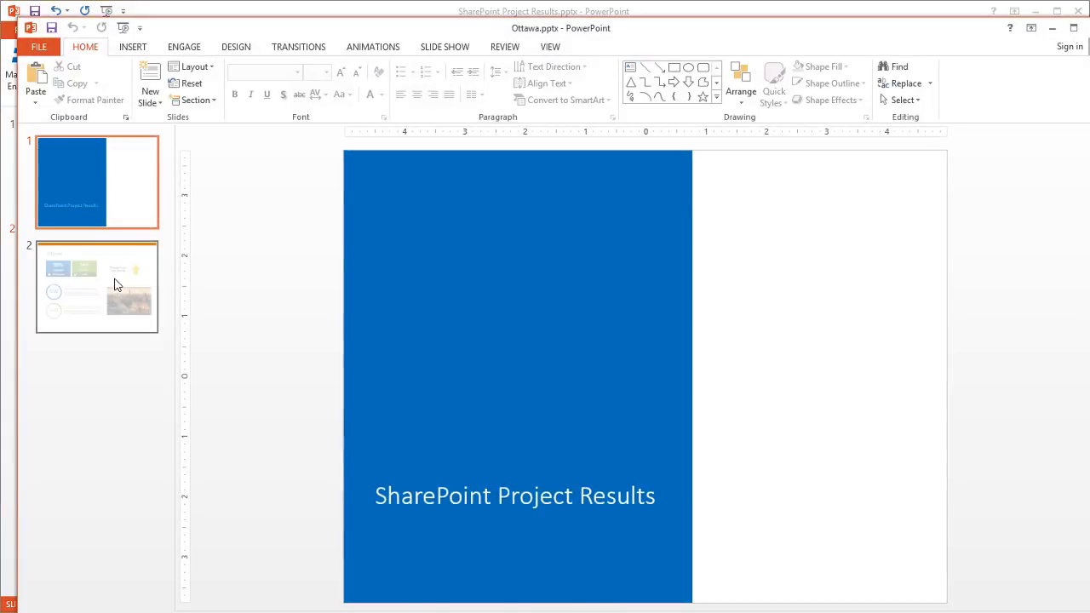
{"action": "left_click", "coordinate": [116, 284]}
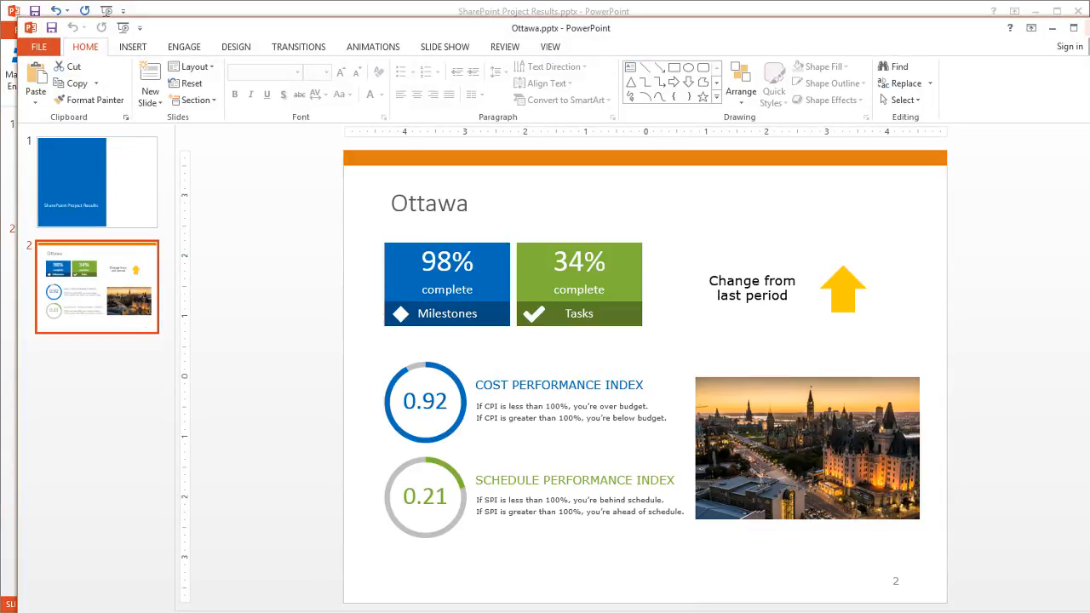
{"action": "left_click", "coordinate": [1088, 28]}
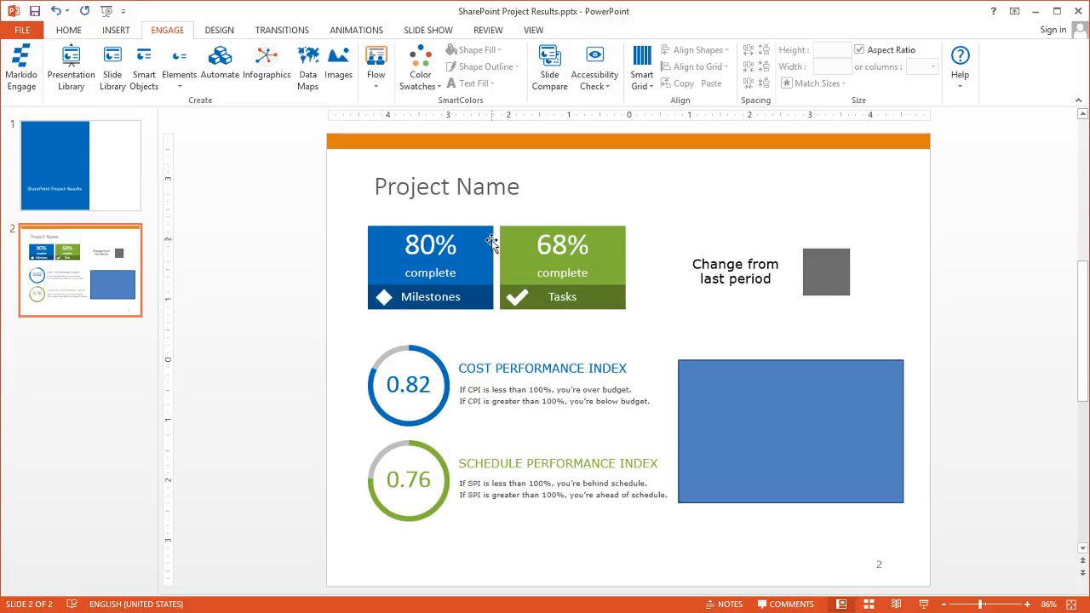